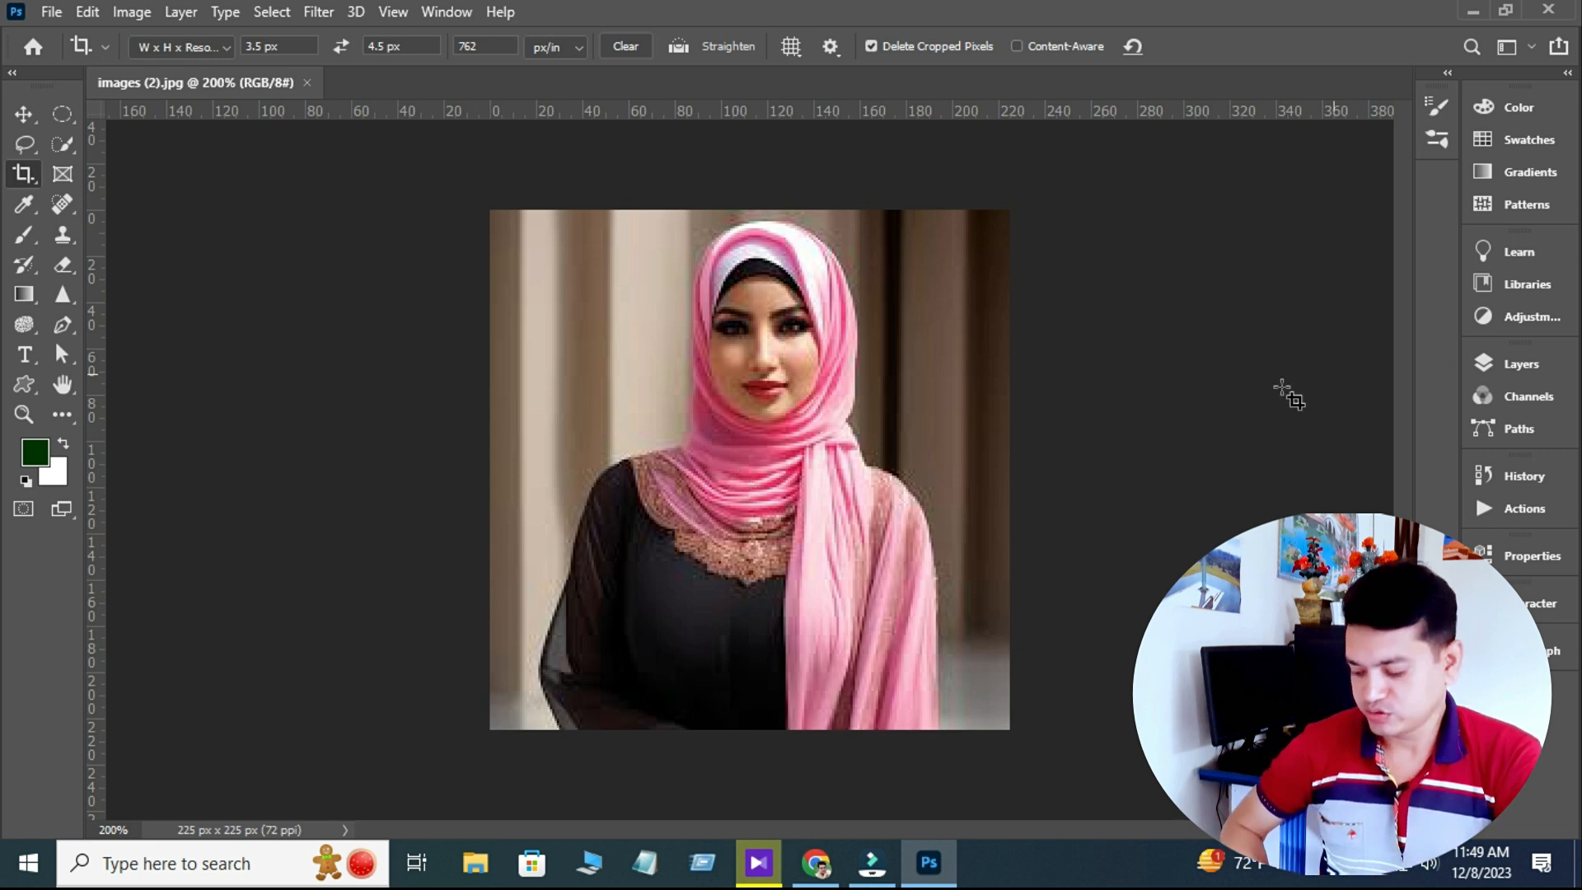
Step: Unlock the Background layer so that the portrait becomes an editable layer
key("ctrl")
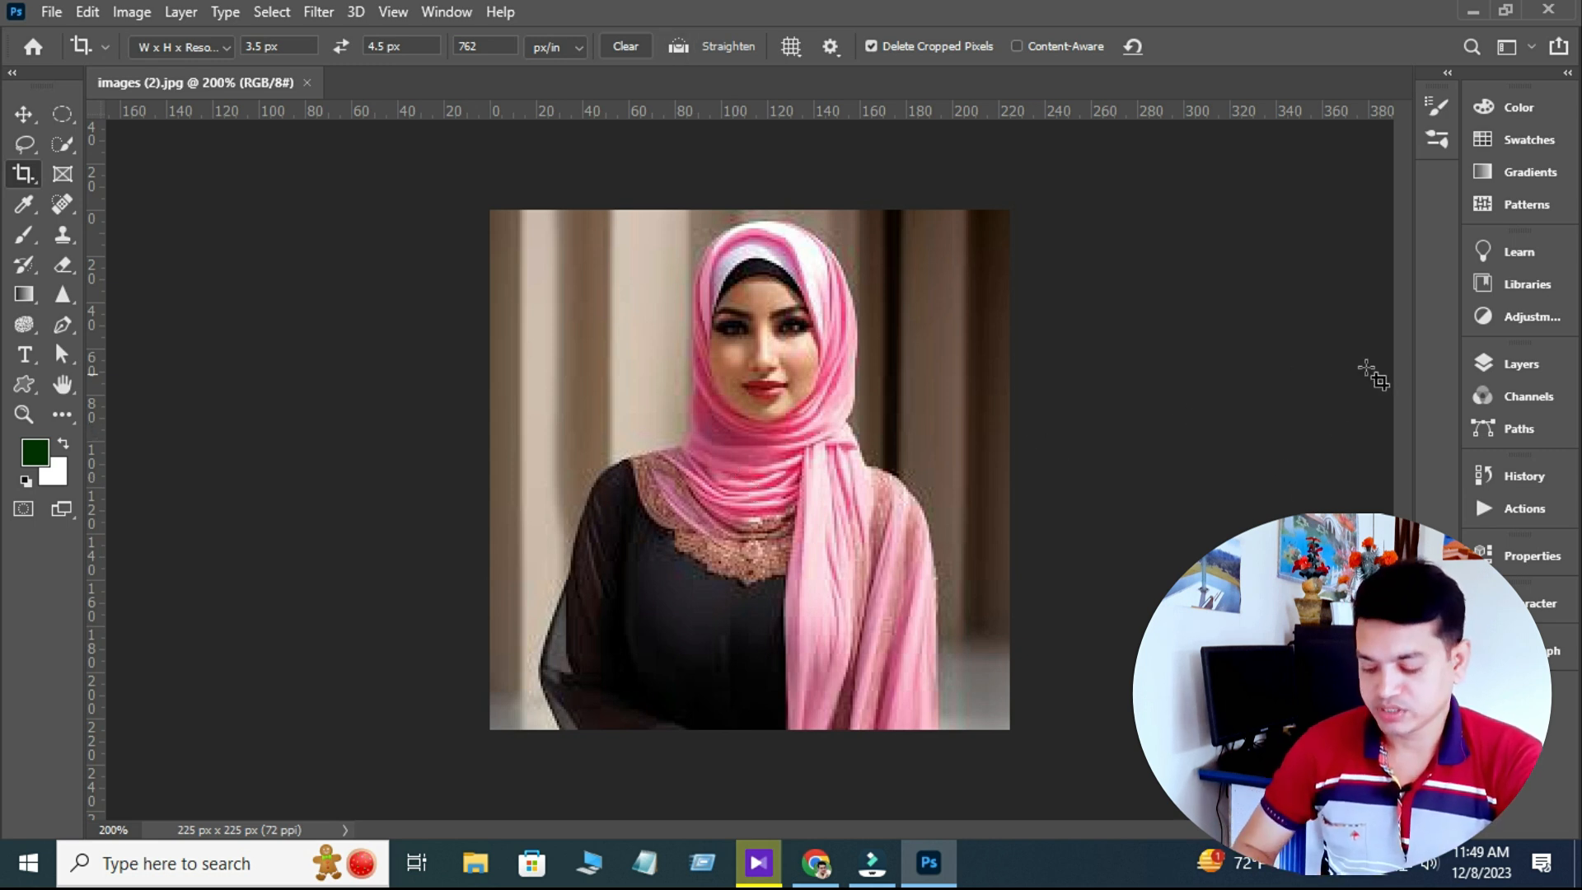
left_click(1520, 362)
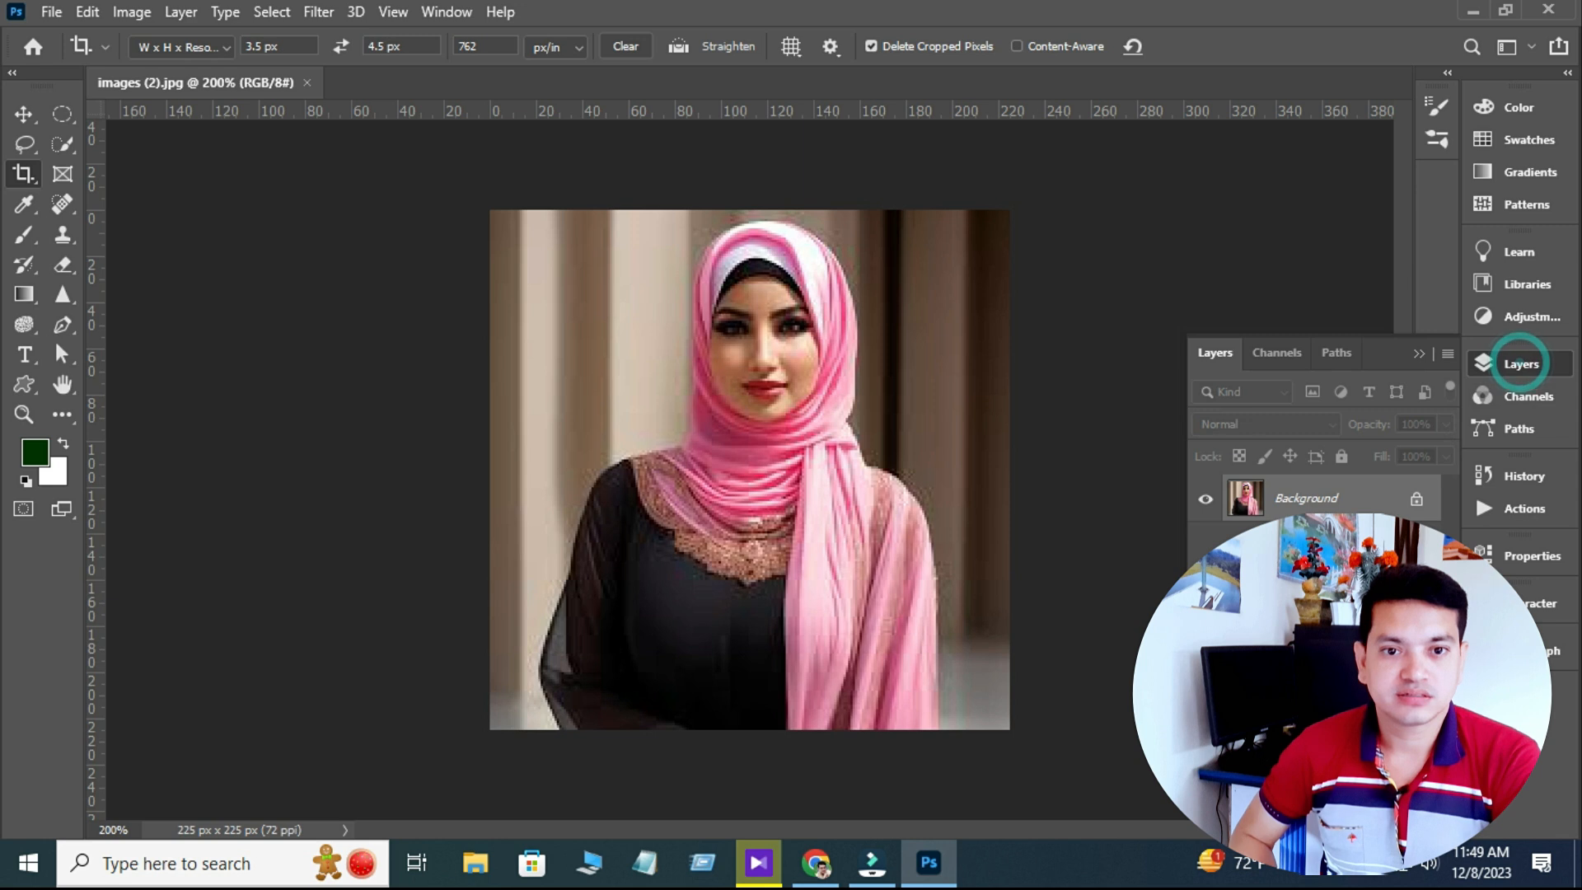
left_click(1416, 498)
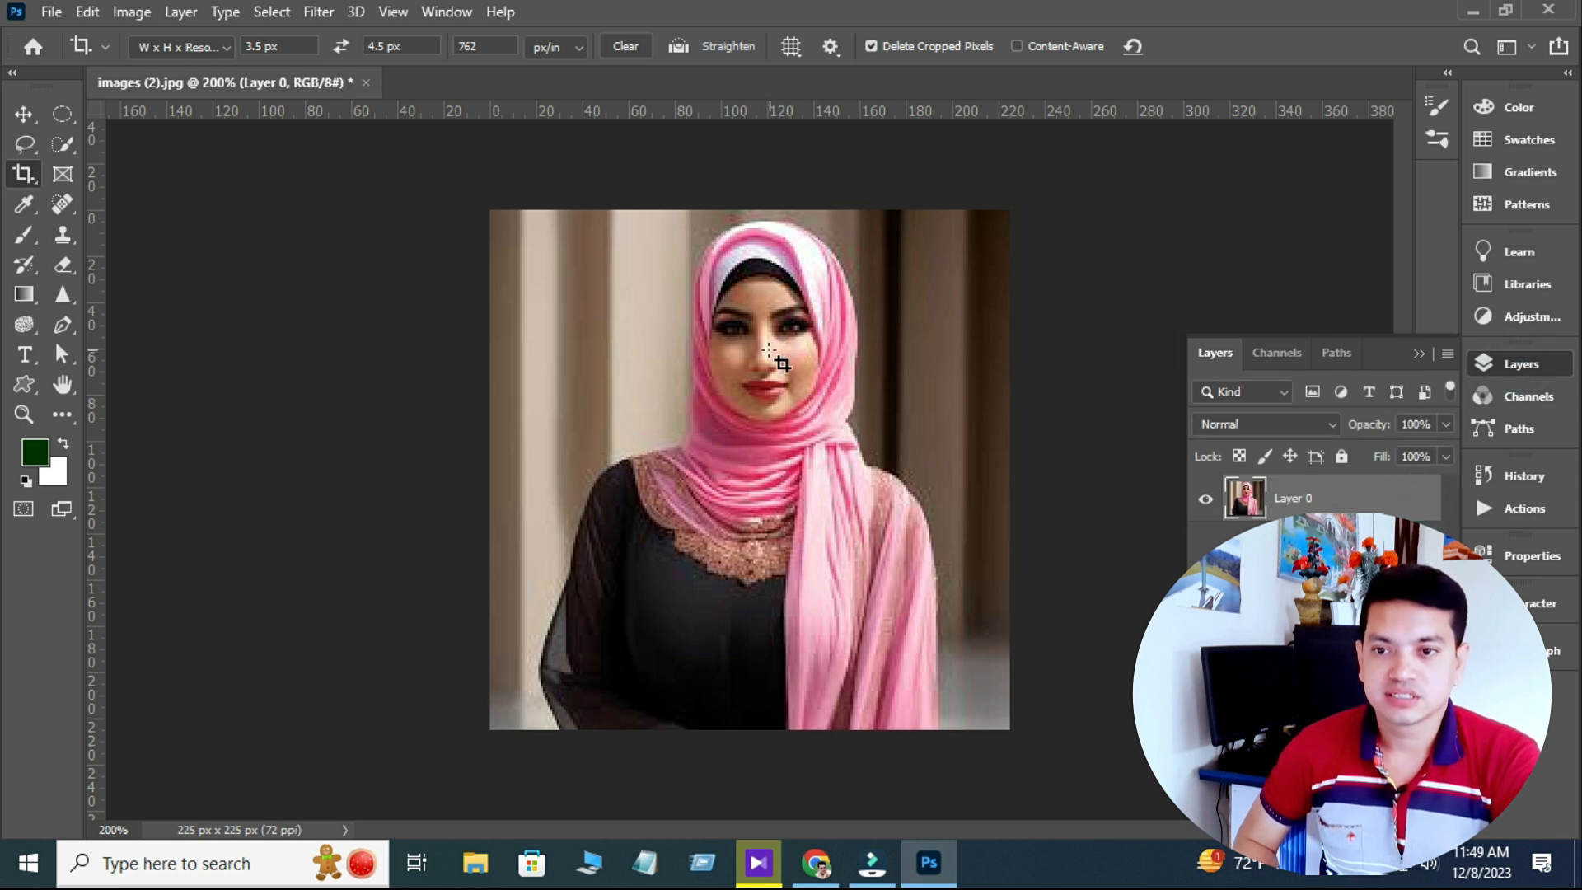
Step: Rotate the portrait layer by about -0.58° with Free Transform and apply the rotation
key("ctrl+t")
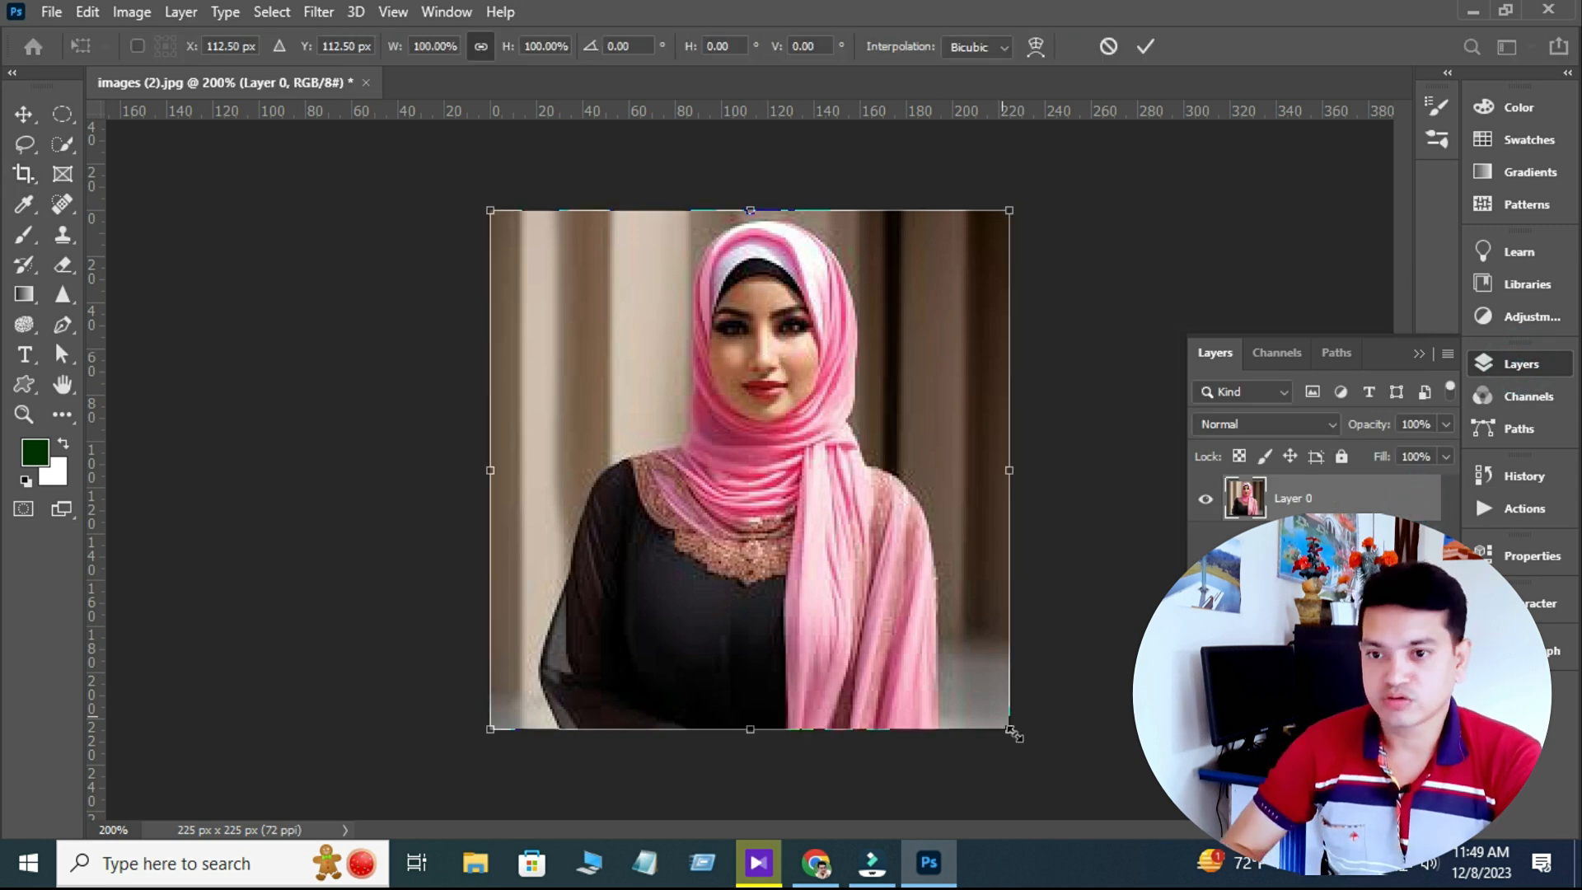
left_click_drag(1029, 756, 1036, 747)
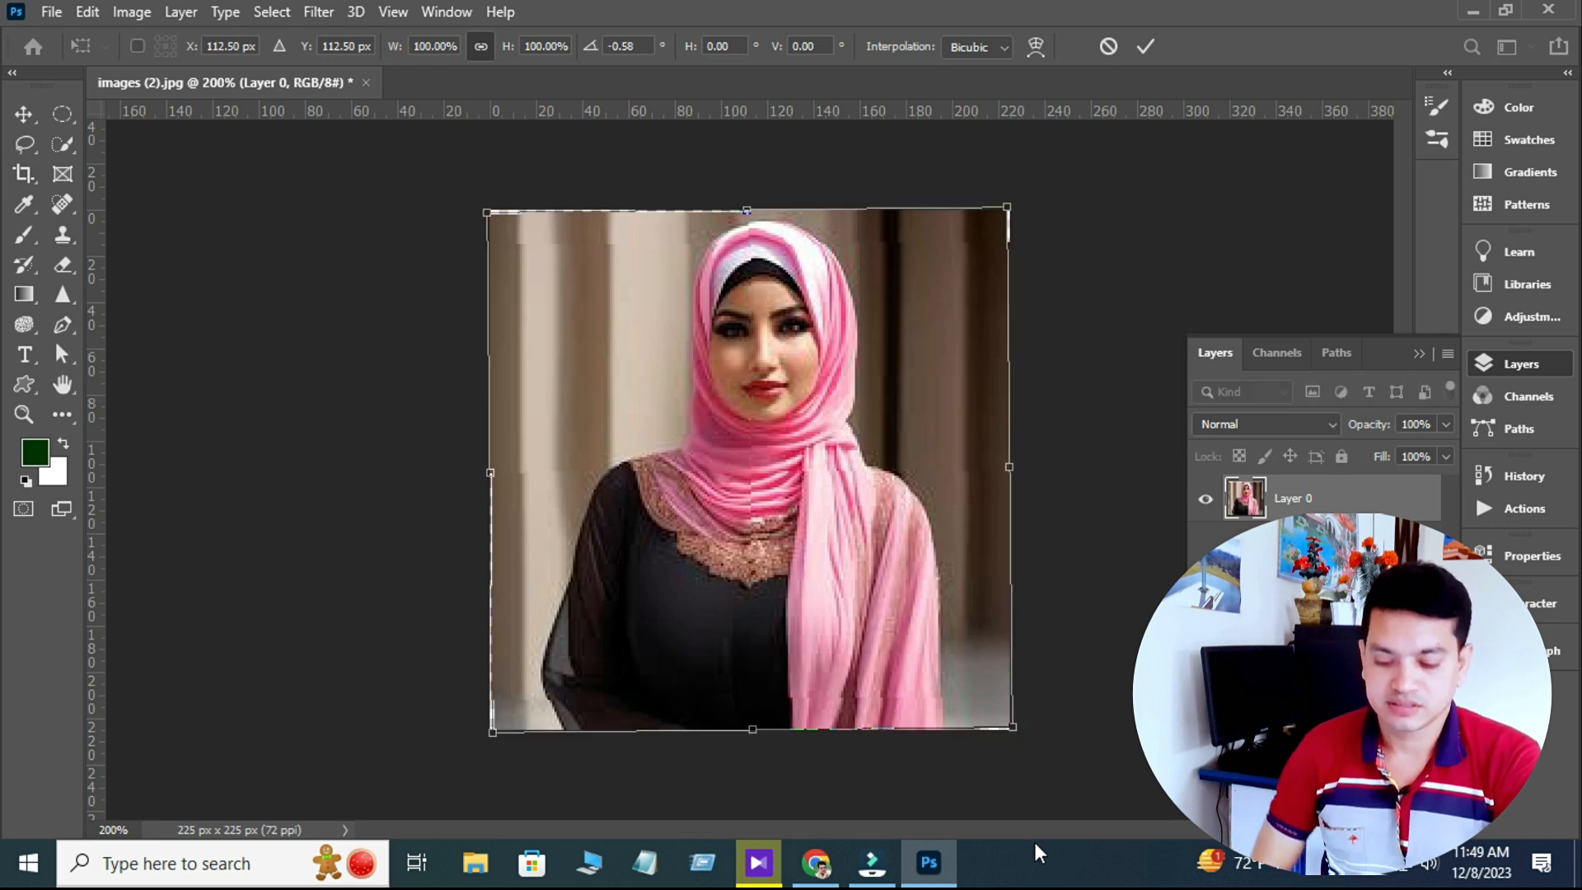
key("c")
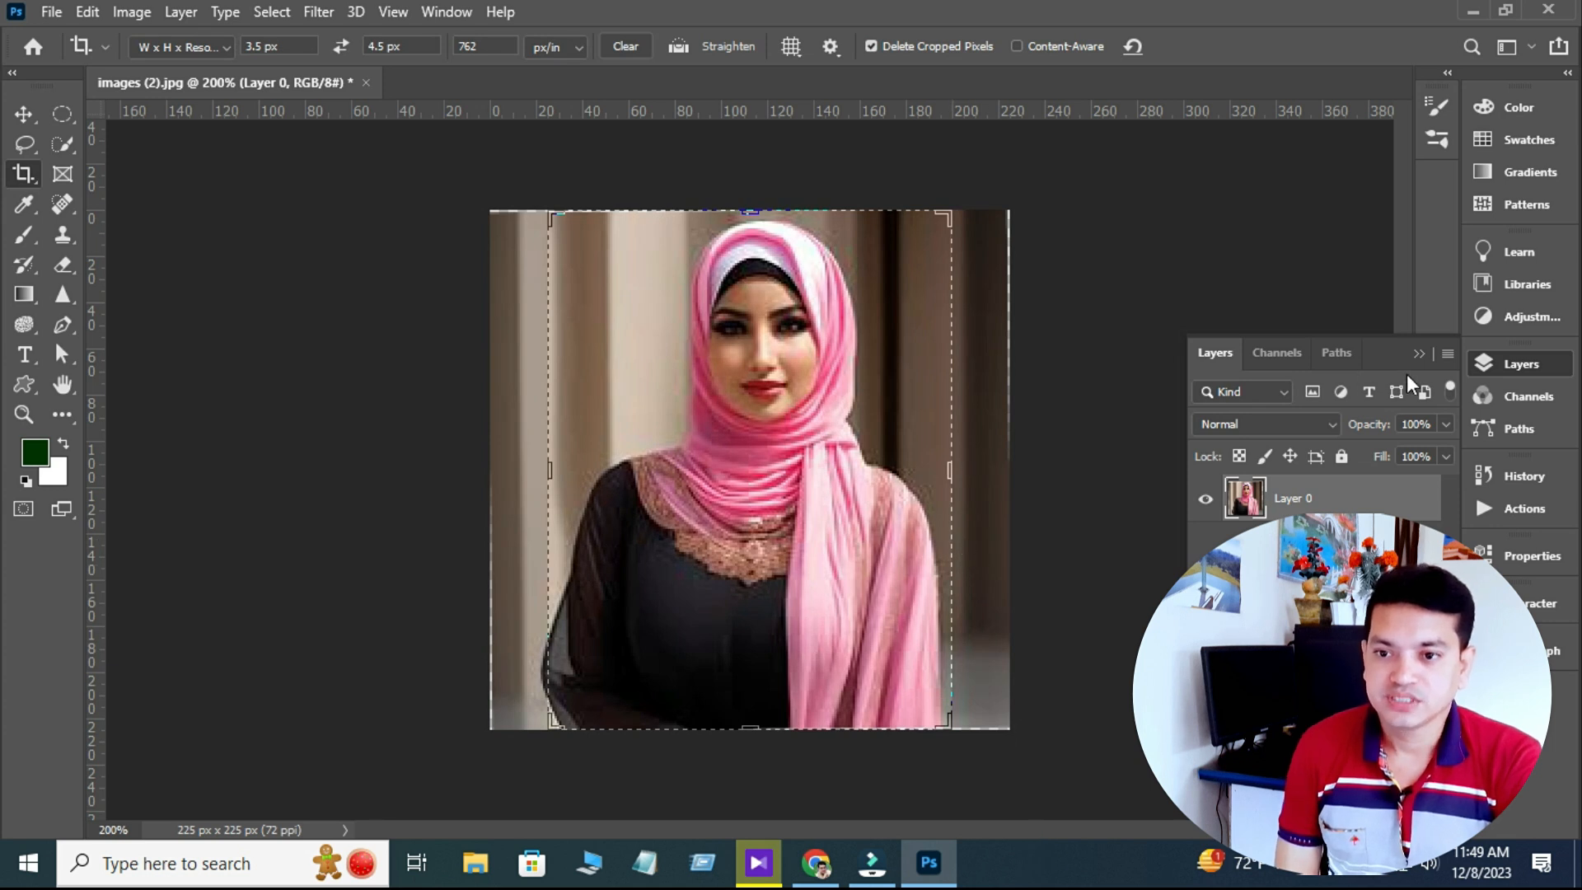
left_click(1418, 353)
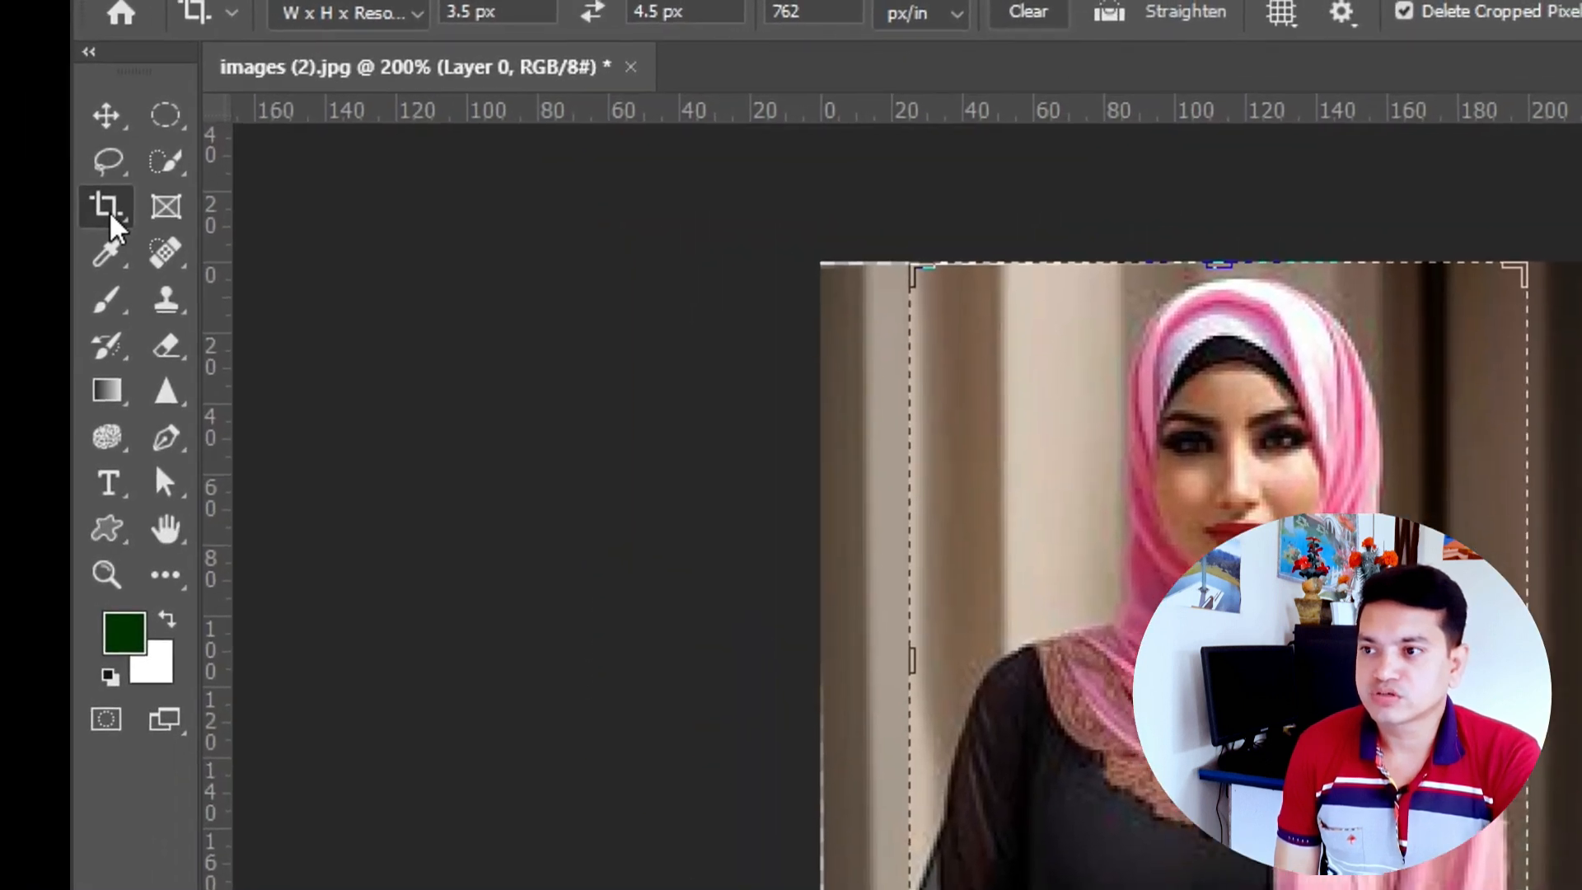
Step: Keep the Crop tool active and switch the ruler units to millimetres
right_click(26, 181)
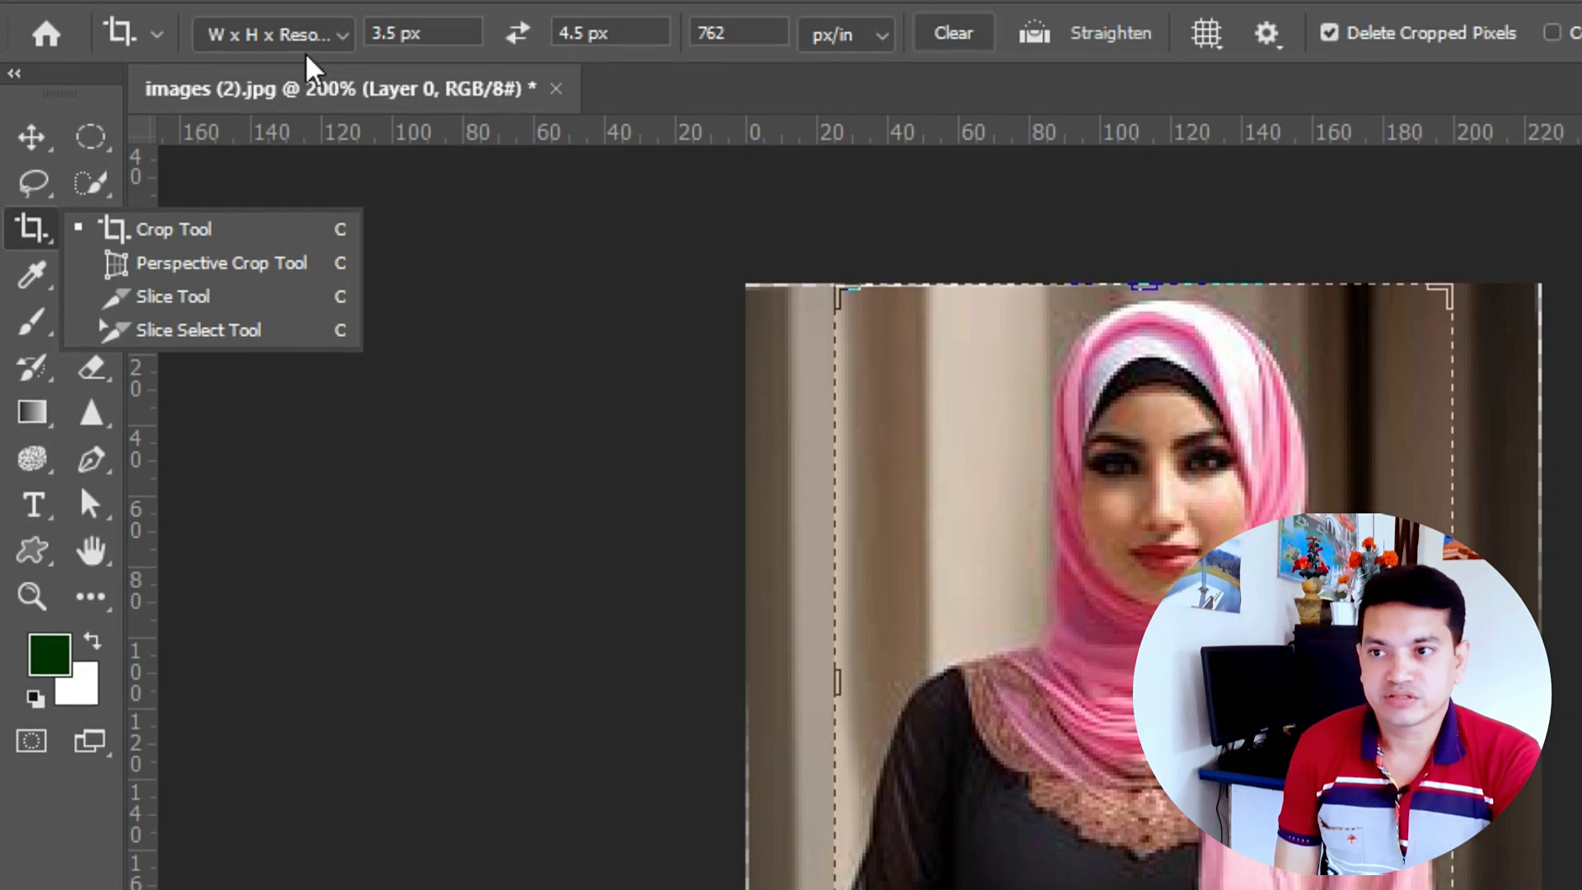
left_click(736, 148)
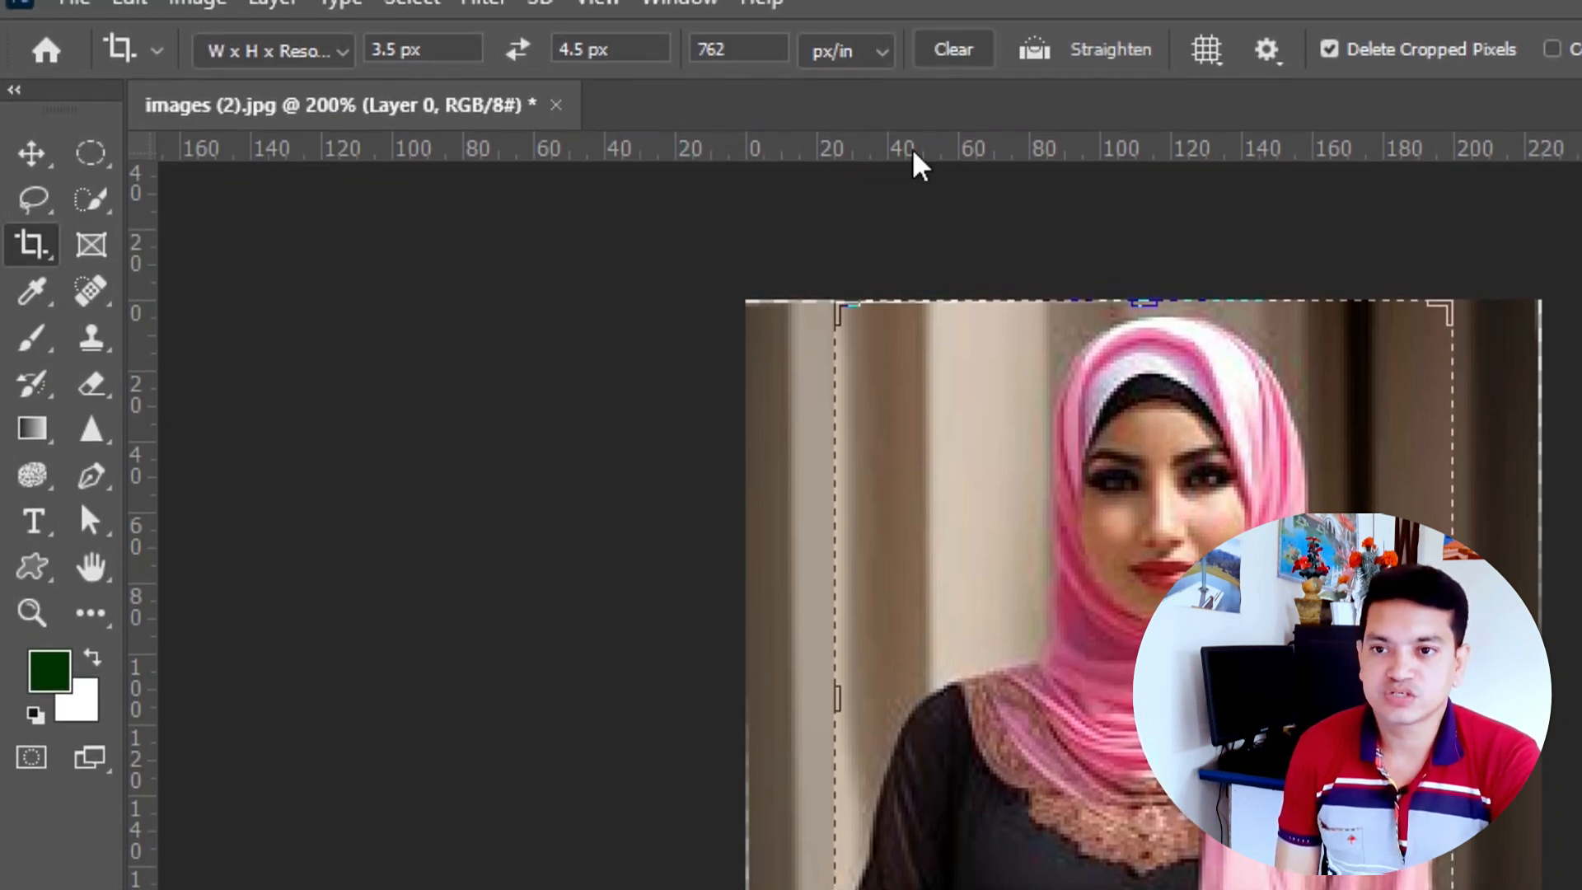
right_click(972, 163)
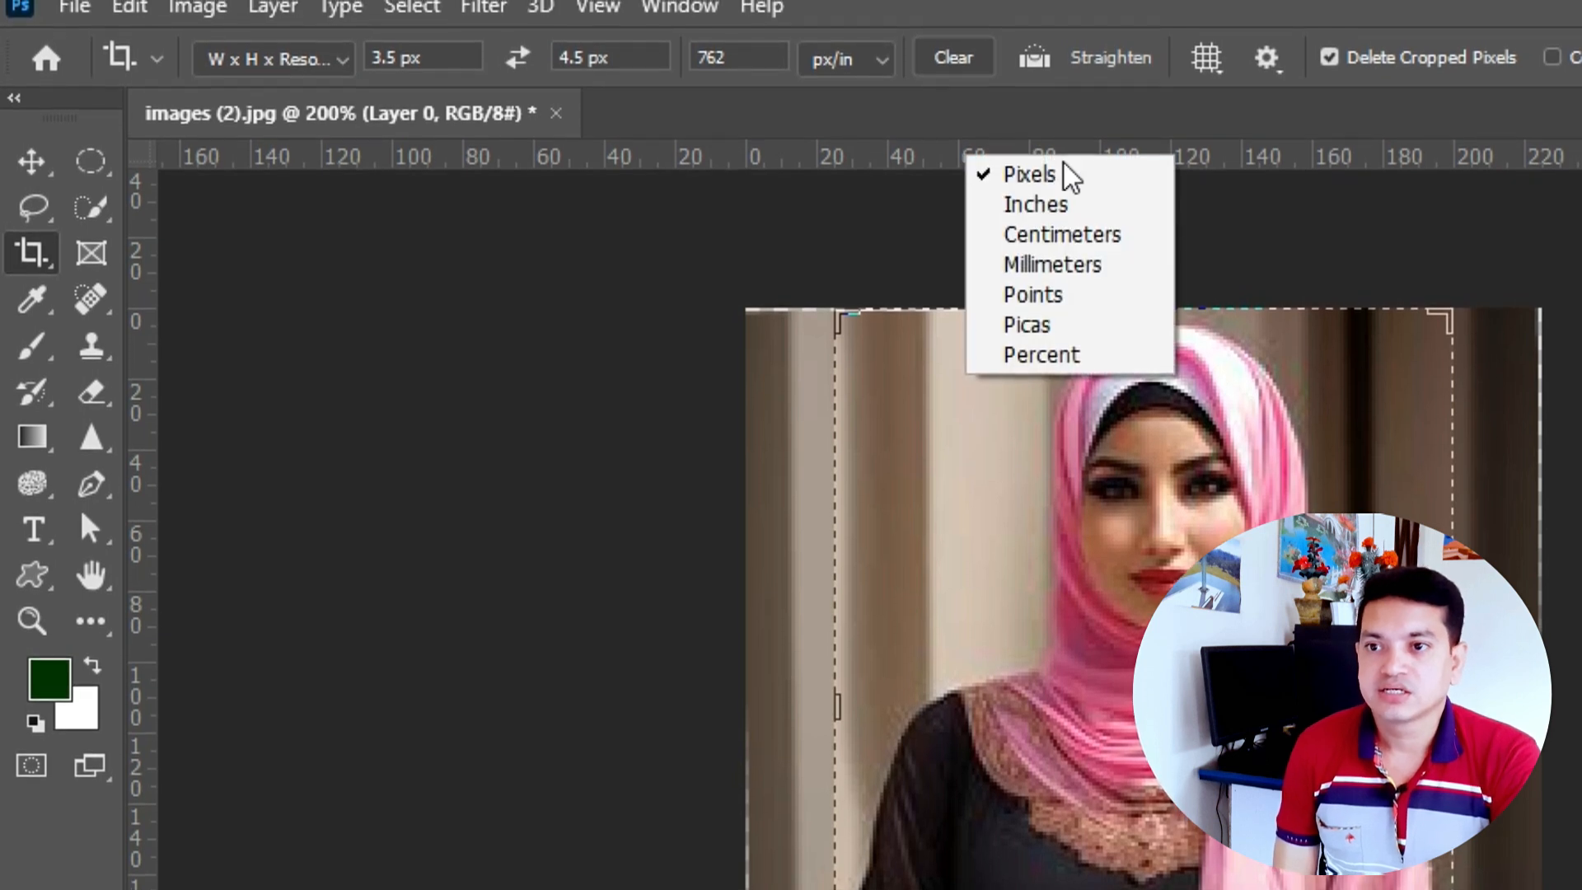
left_click(1042, 272)
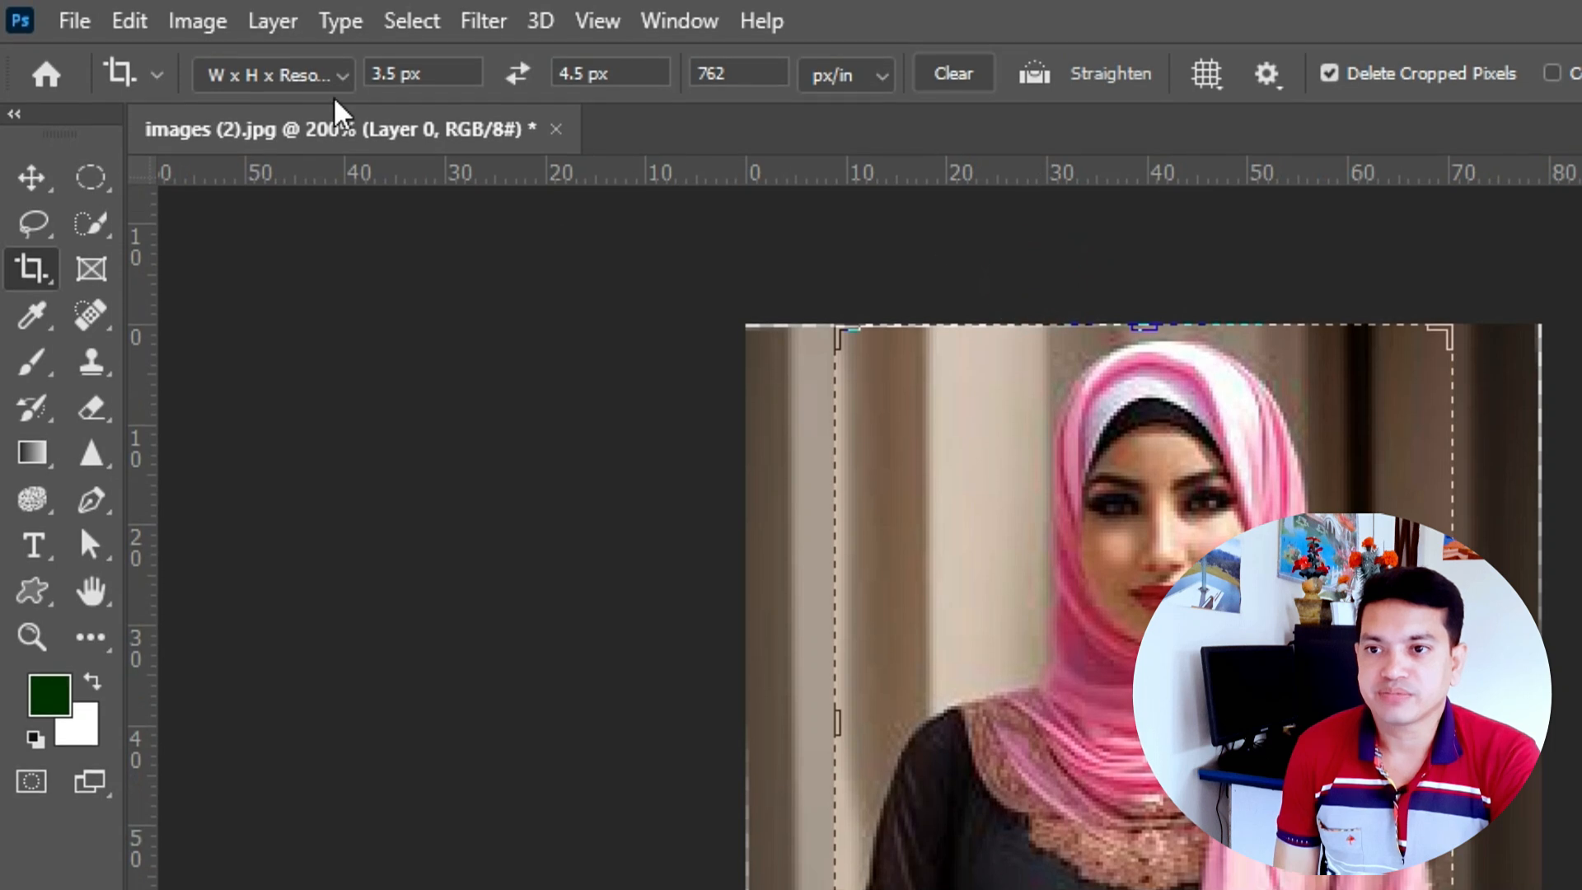
Step: Set the crop width to 35 mm
left_click(401, 73)
key("BackSpace")
key("BackSpace")
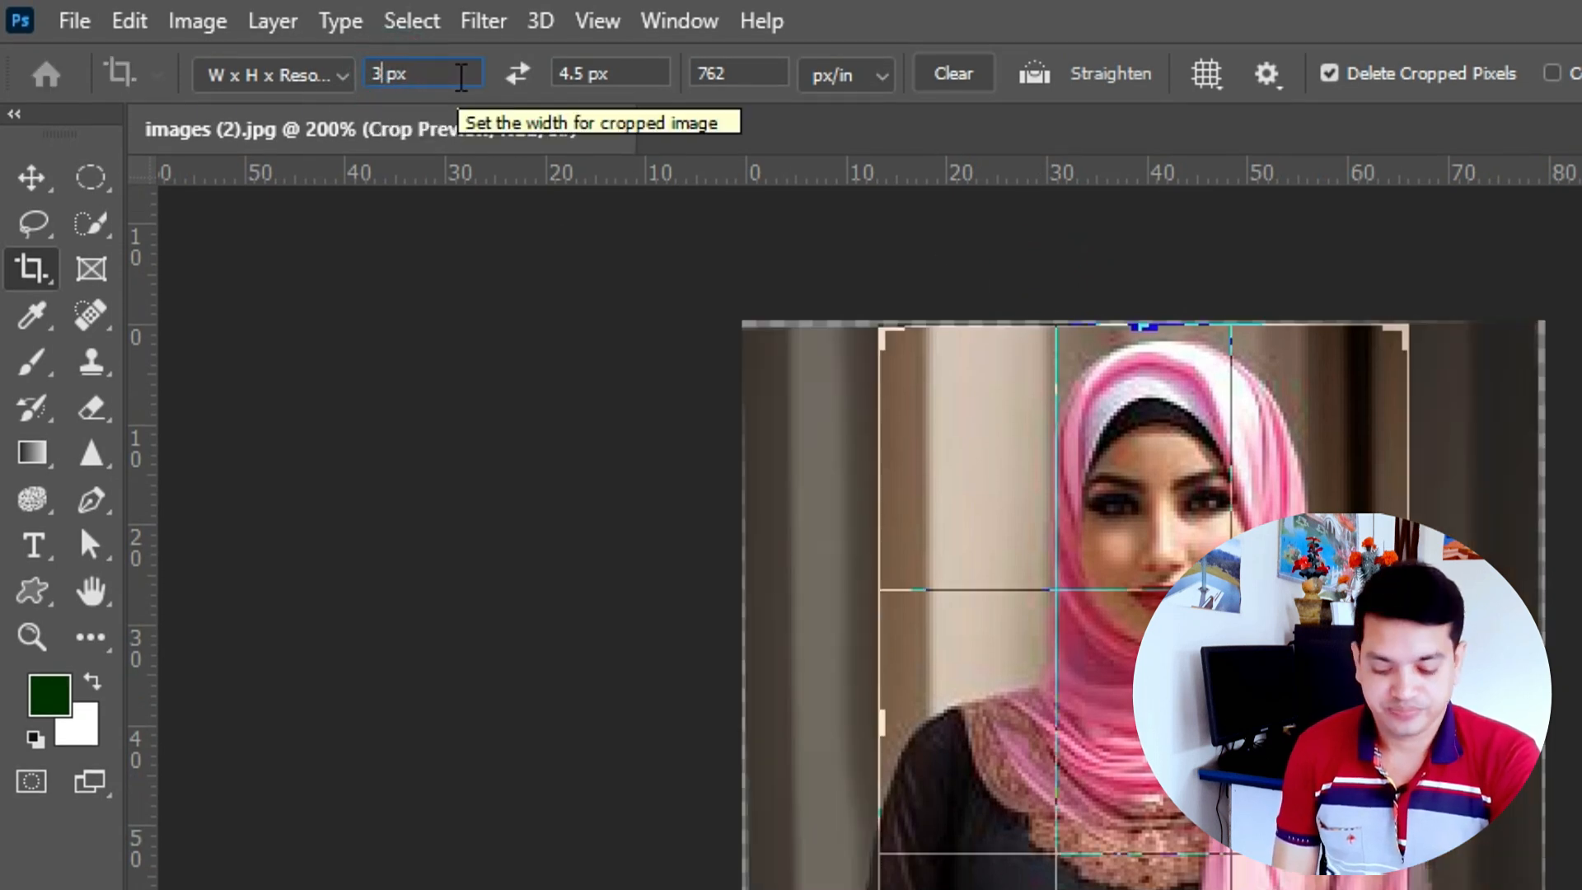
type("5")
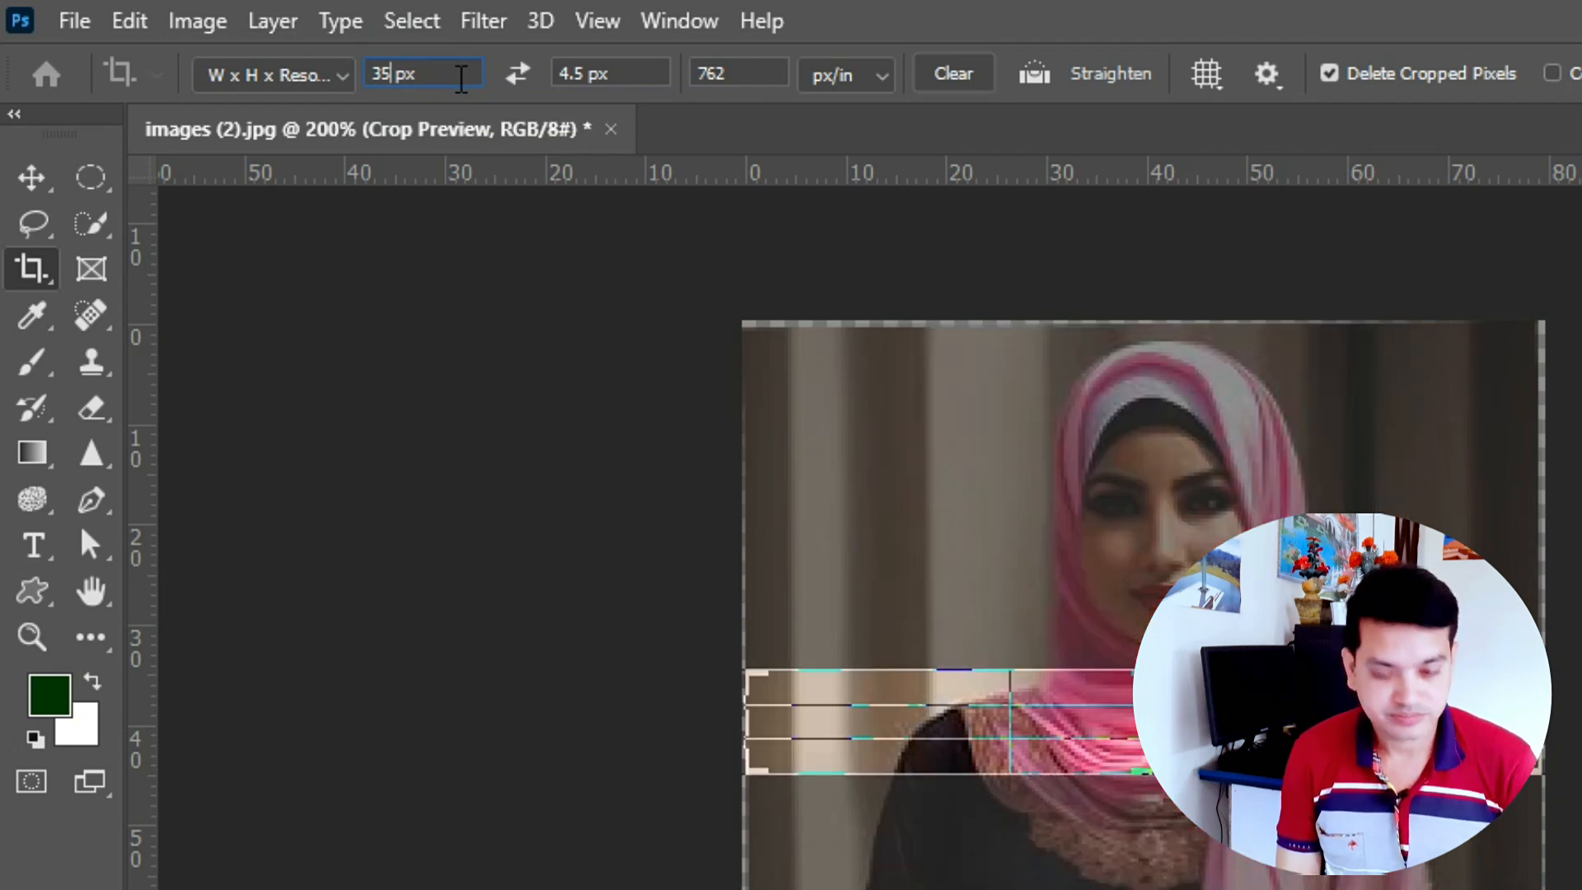
key("BackSpace")
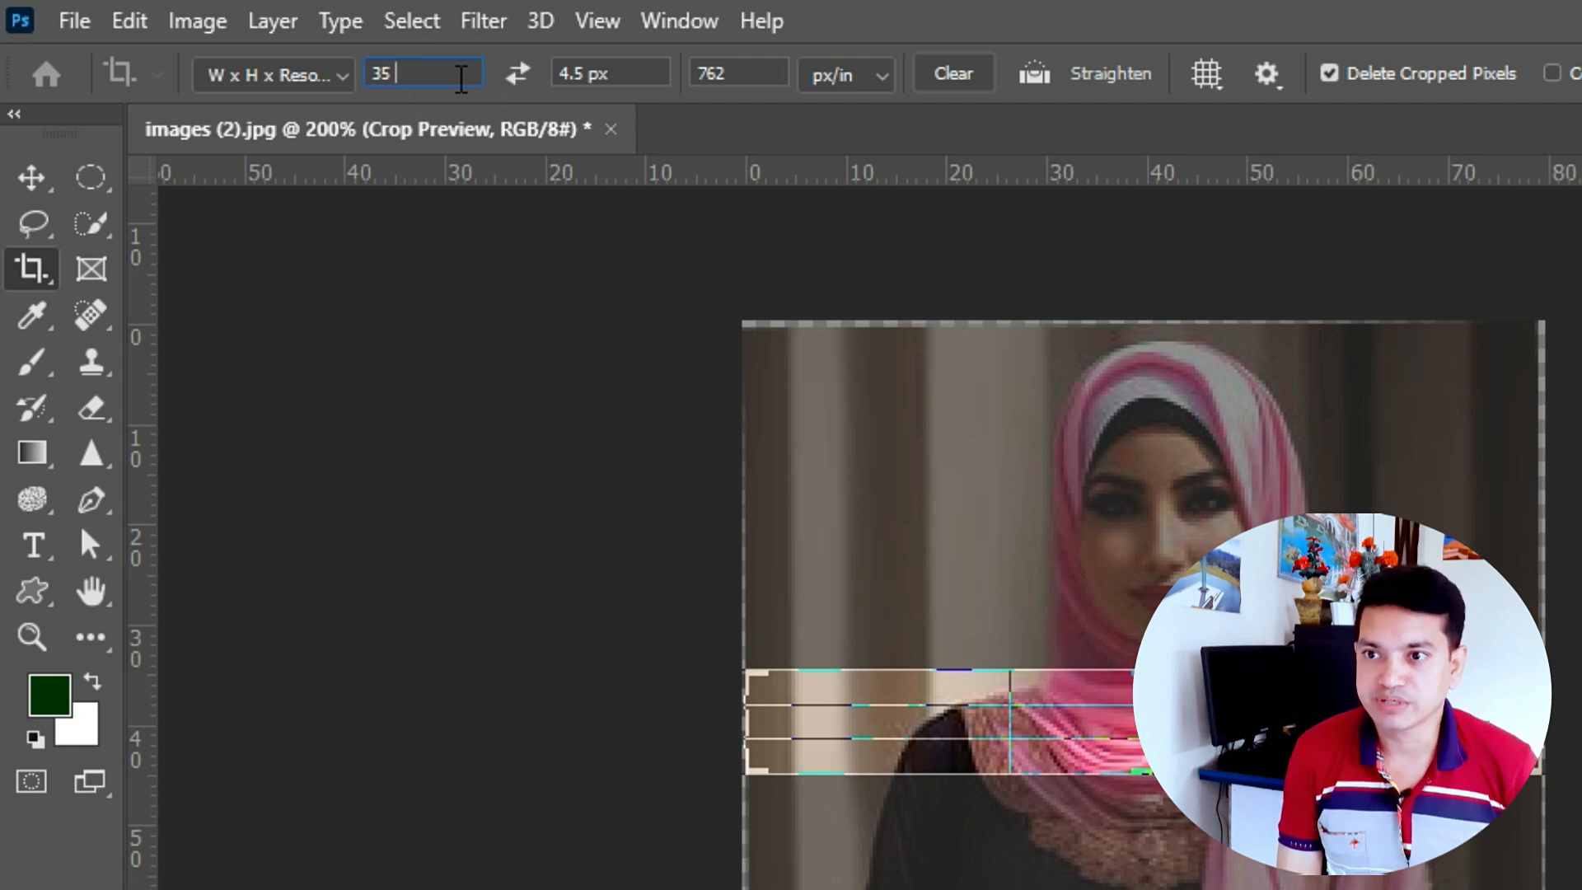
type("mm")
Step: Set the crop height to 45 mm and the crop resolution to 300 px/in
left_click(612, 72)
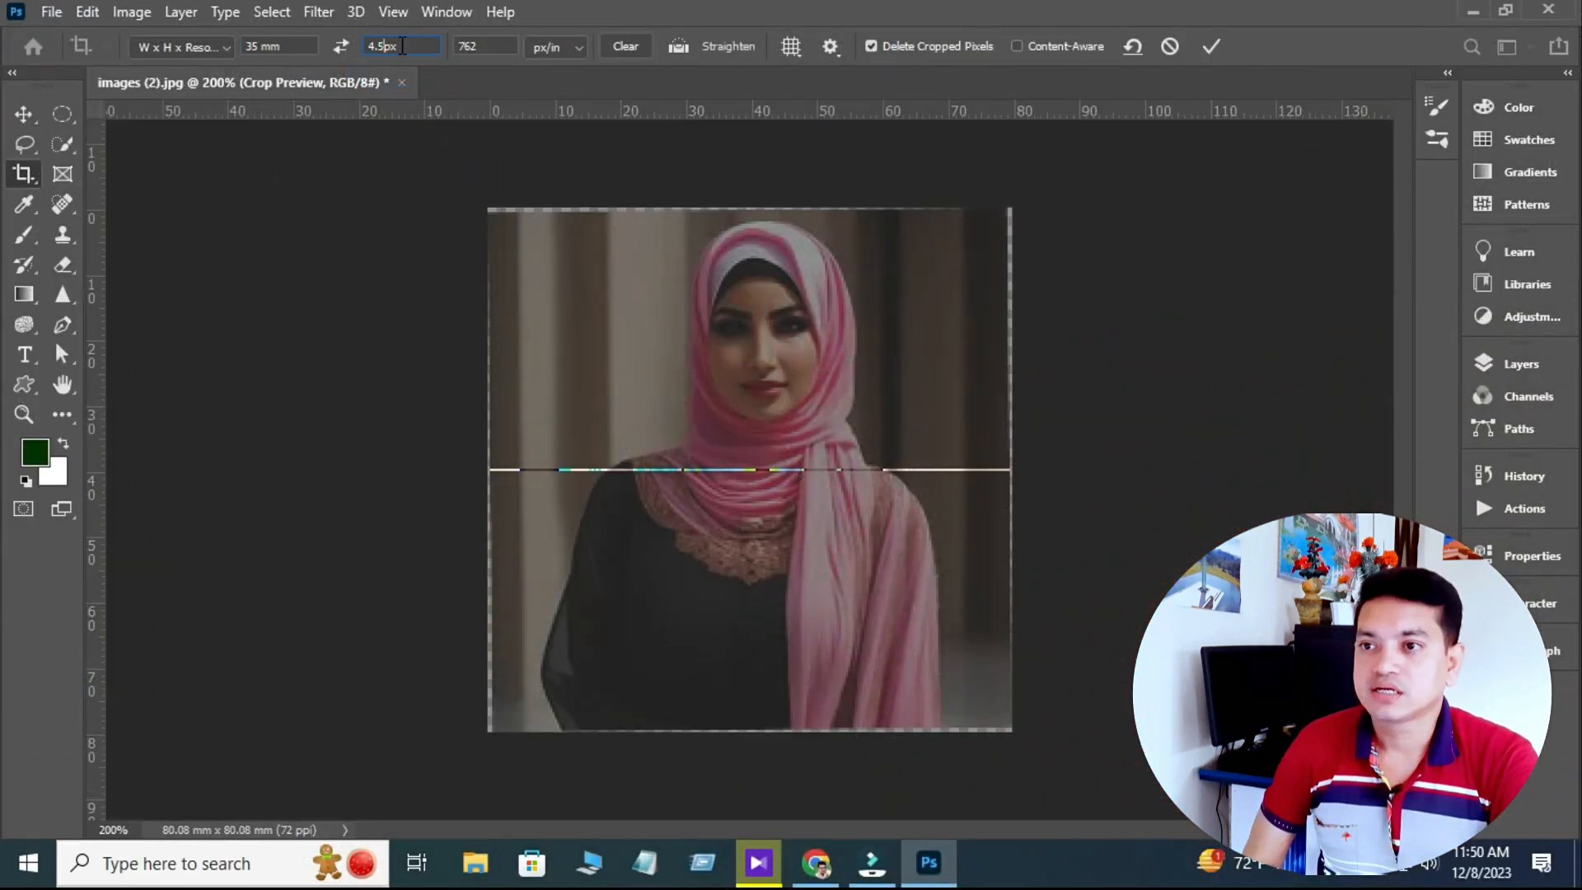
type("4")
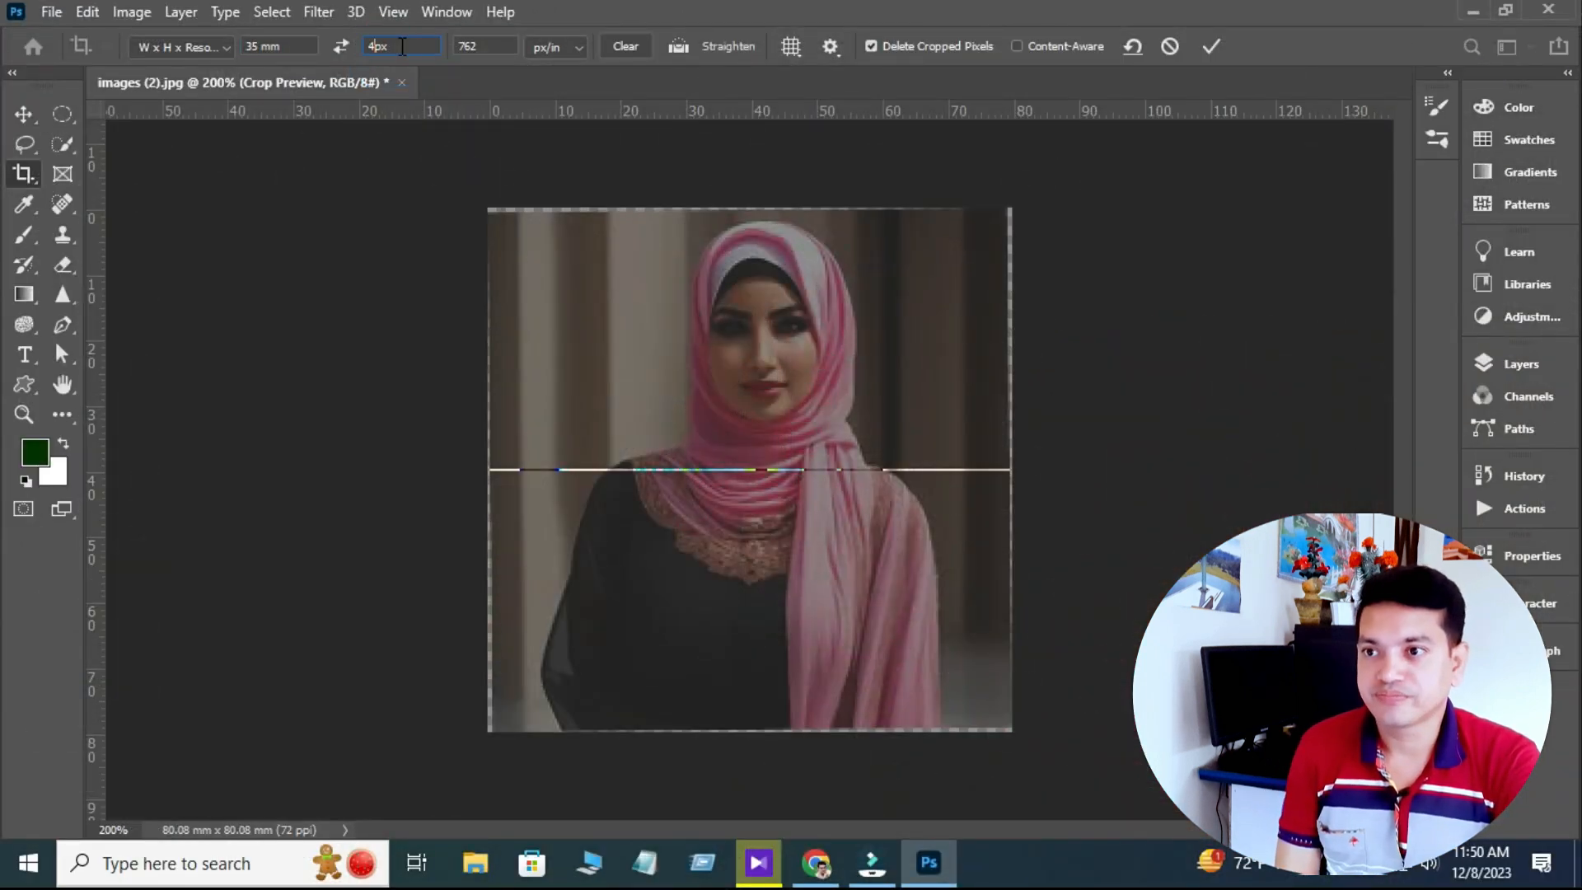
type("5")
left_click(416, 47)
key("BackSpace")
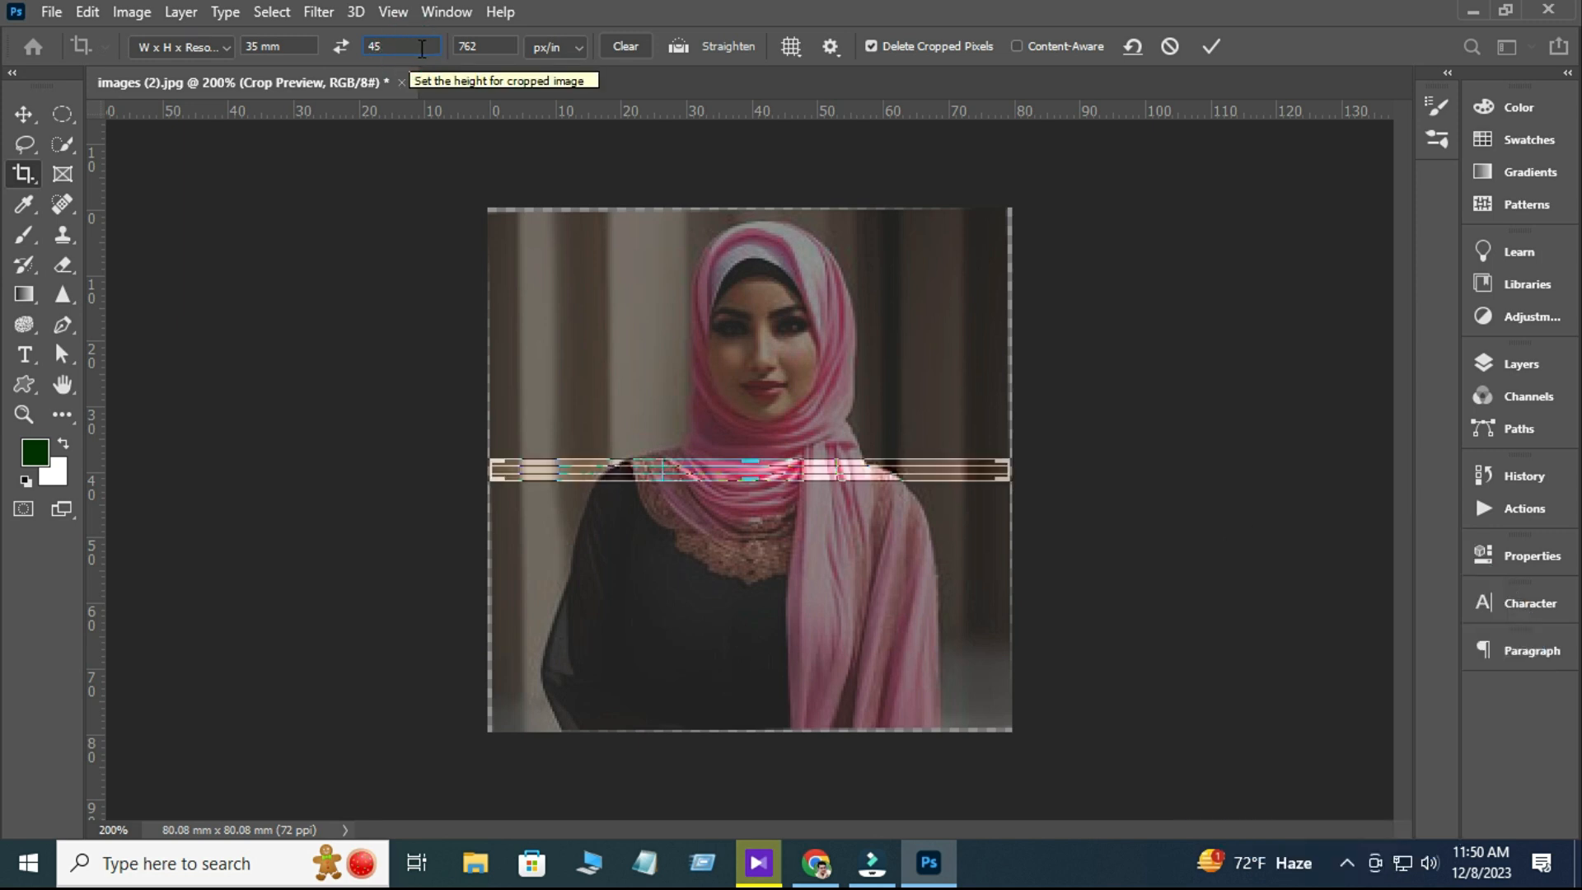
type("mm")
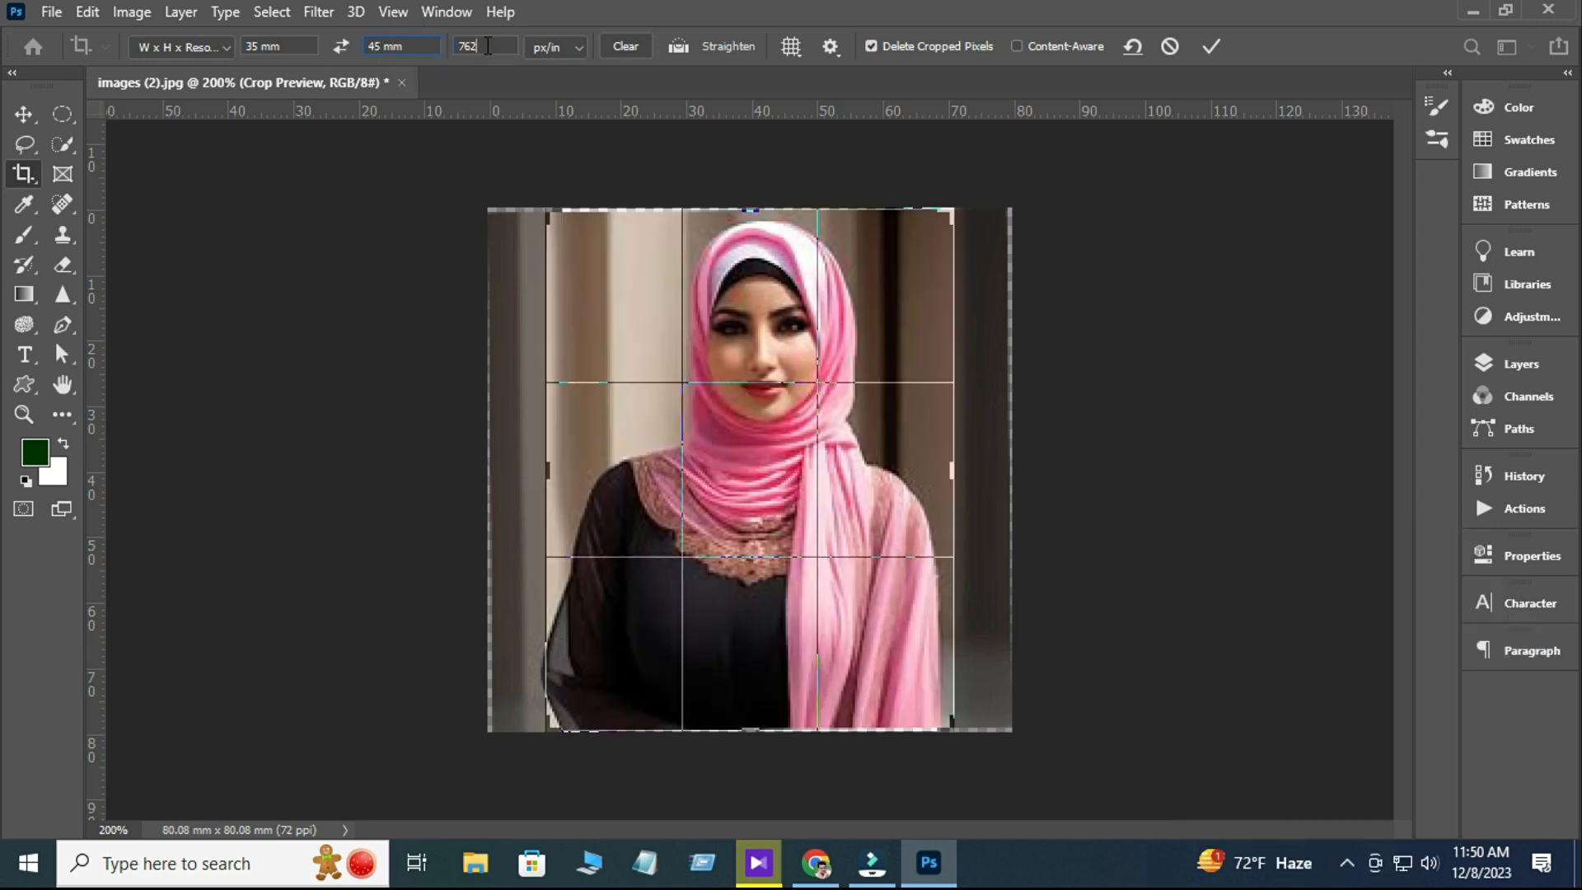
left_click(487, 47)
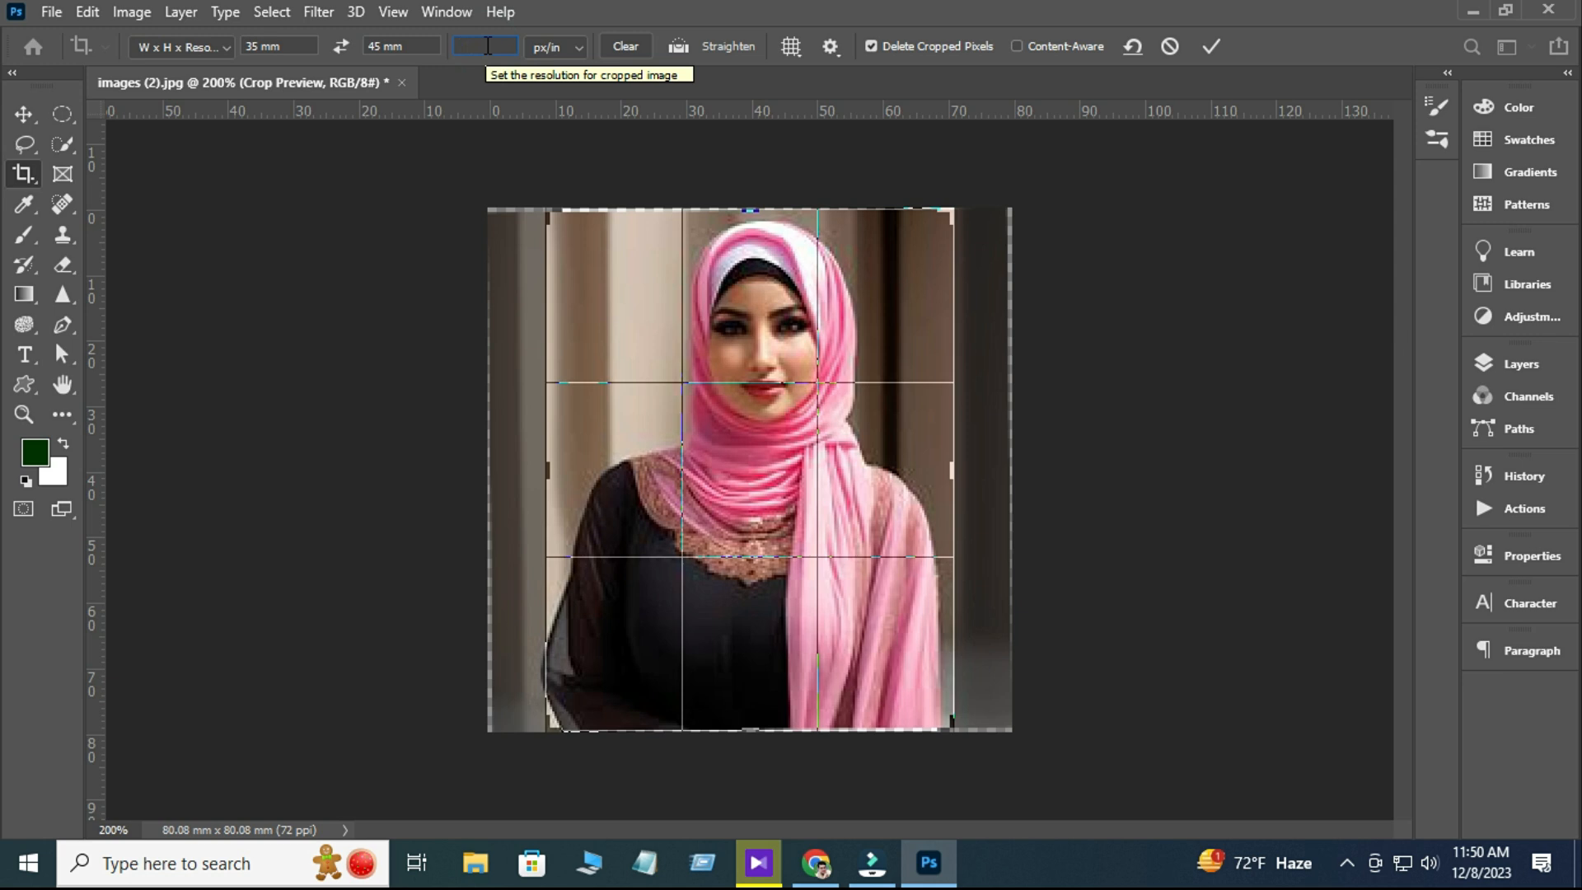
type("300")
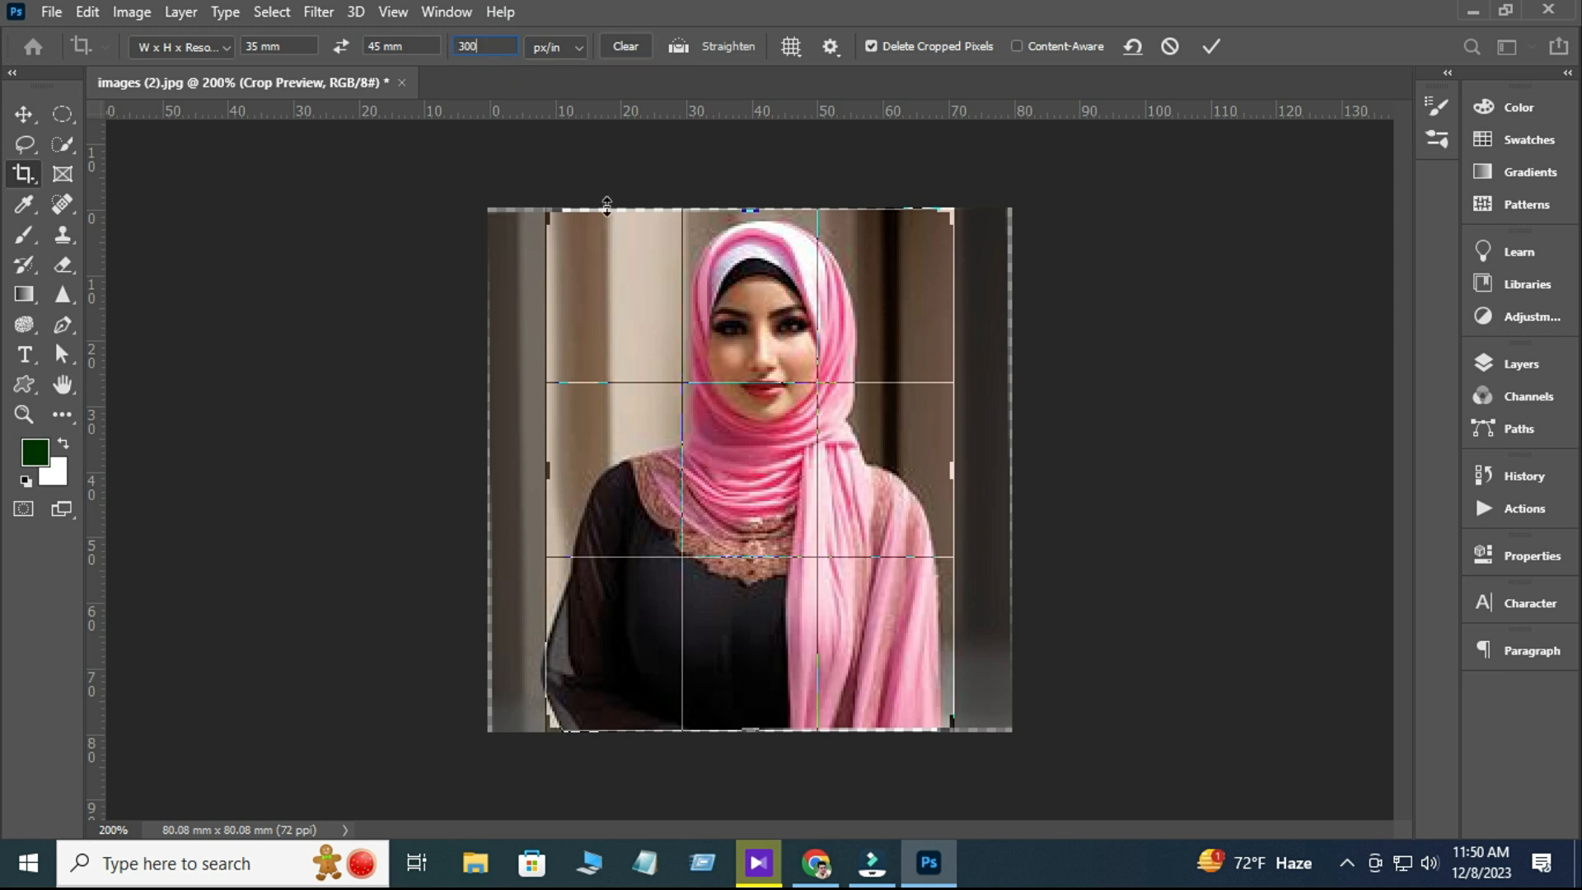
Step: Frame the crop around the woman's head and shoulders, leaving a little space above the headscarf, and apply it
left_click_drag(955, 735, 843, 585)
left_click_drag(774, 501, 648, 516)
left_click_drag(838, 586, 880, 626)
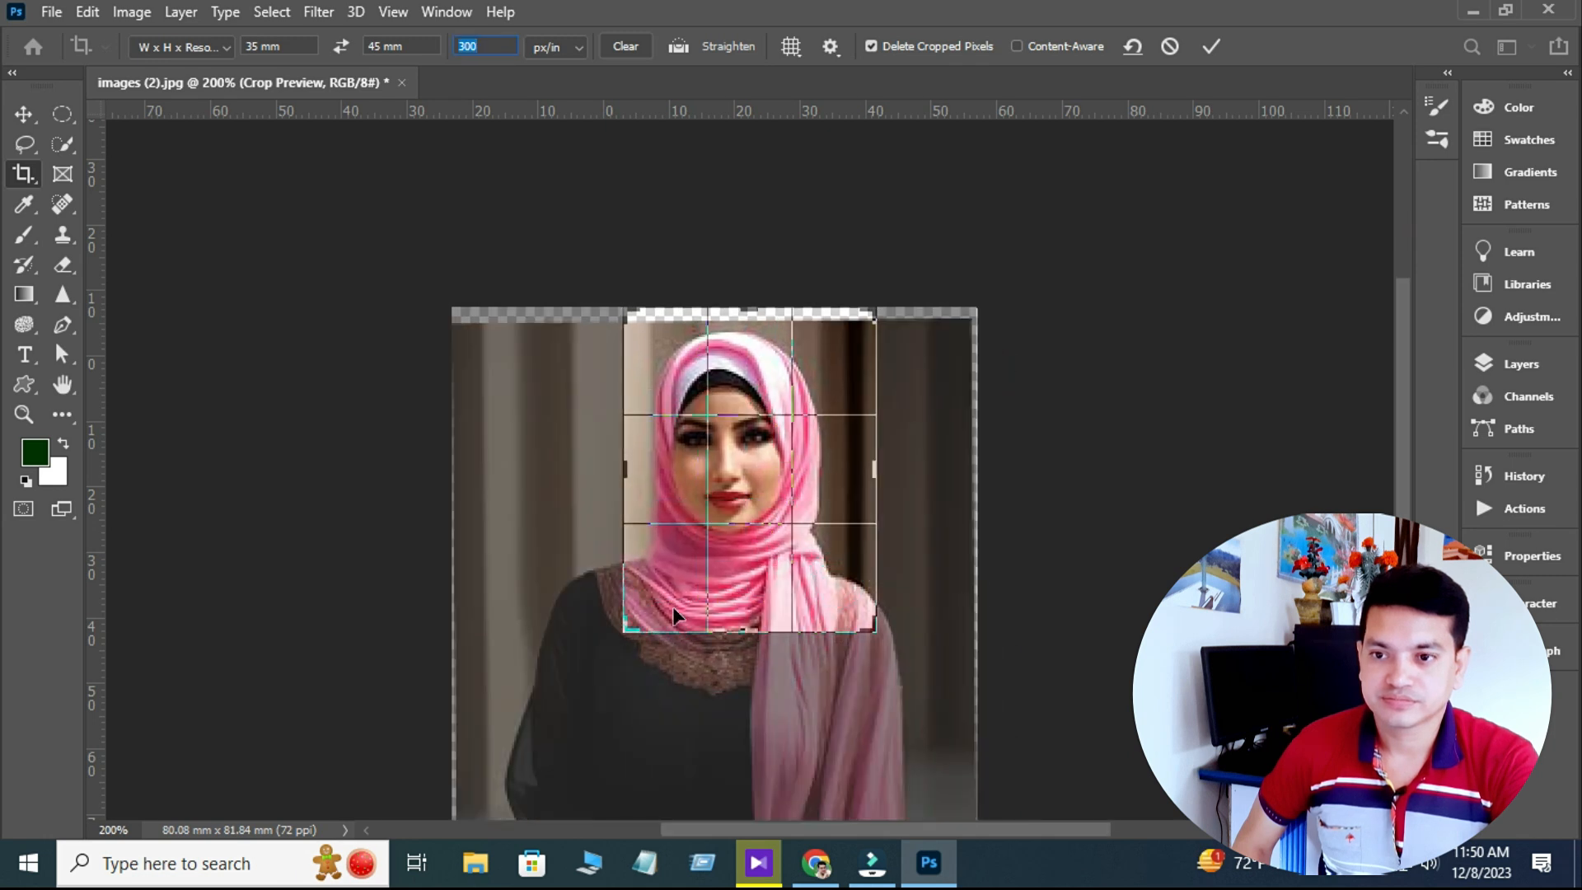
left_click_drag(624, 631, 610, 633)
left_click_drag(773, 557, 777, 557)
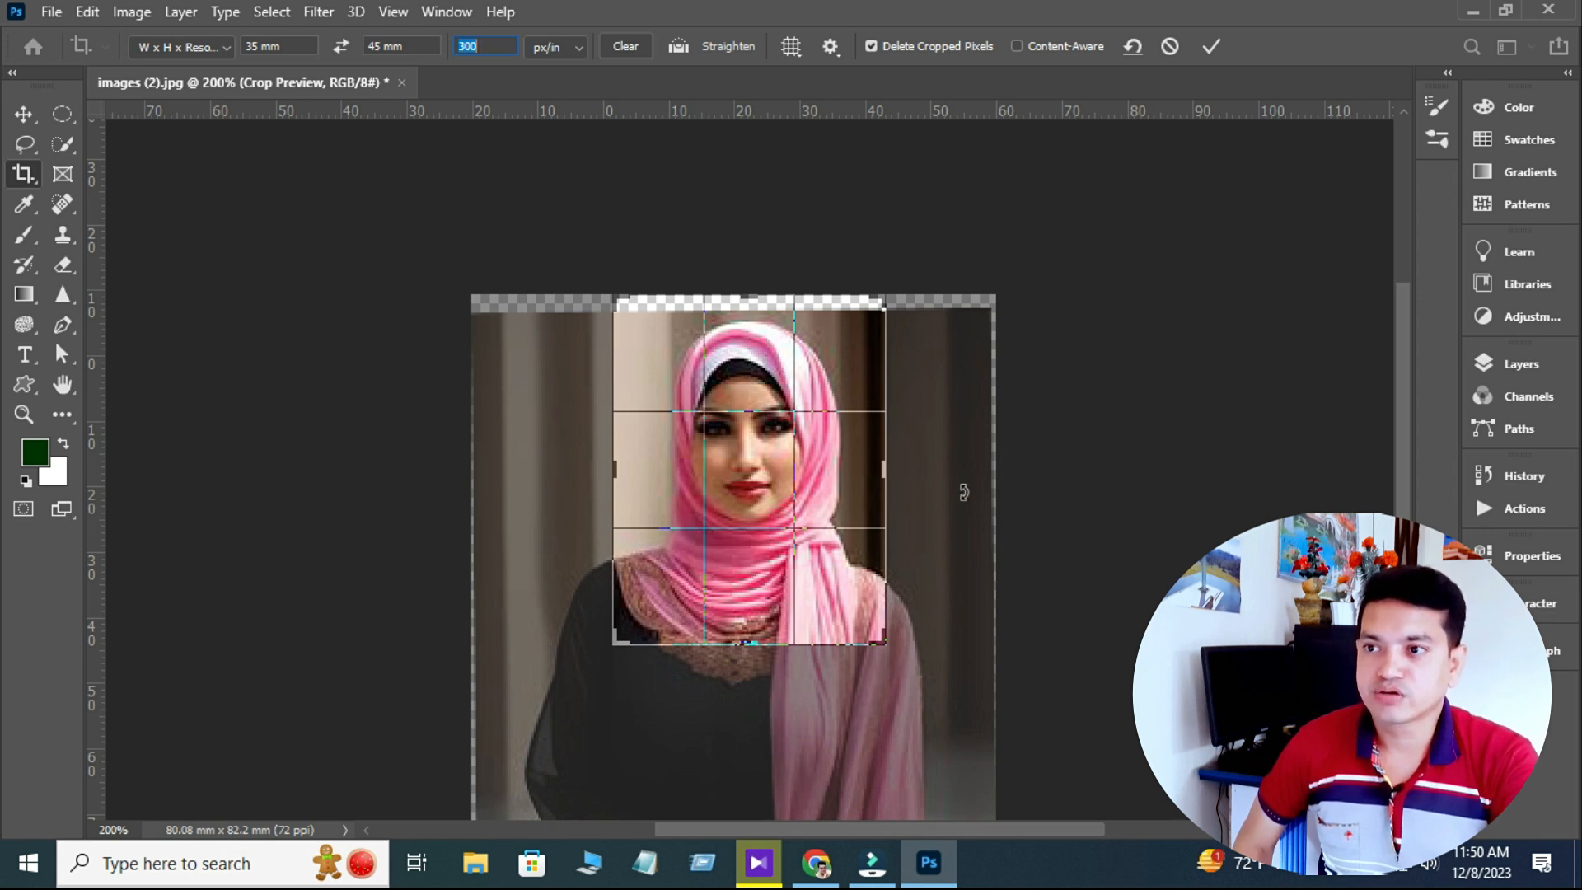
key("Return")
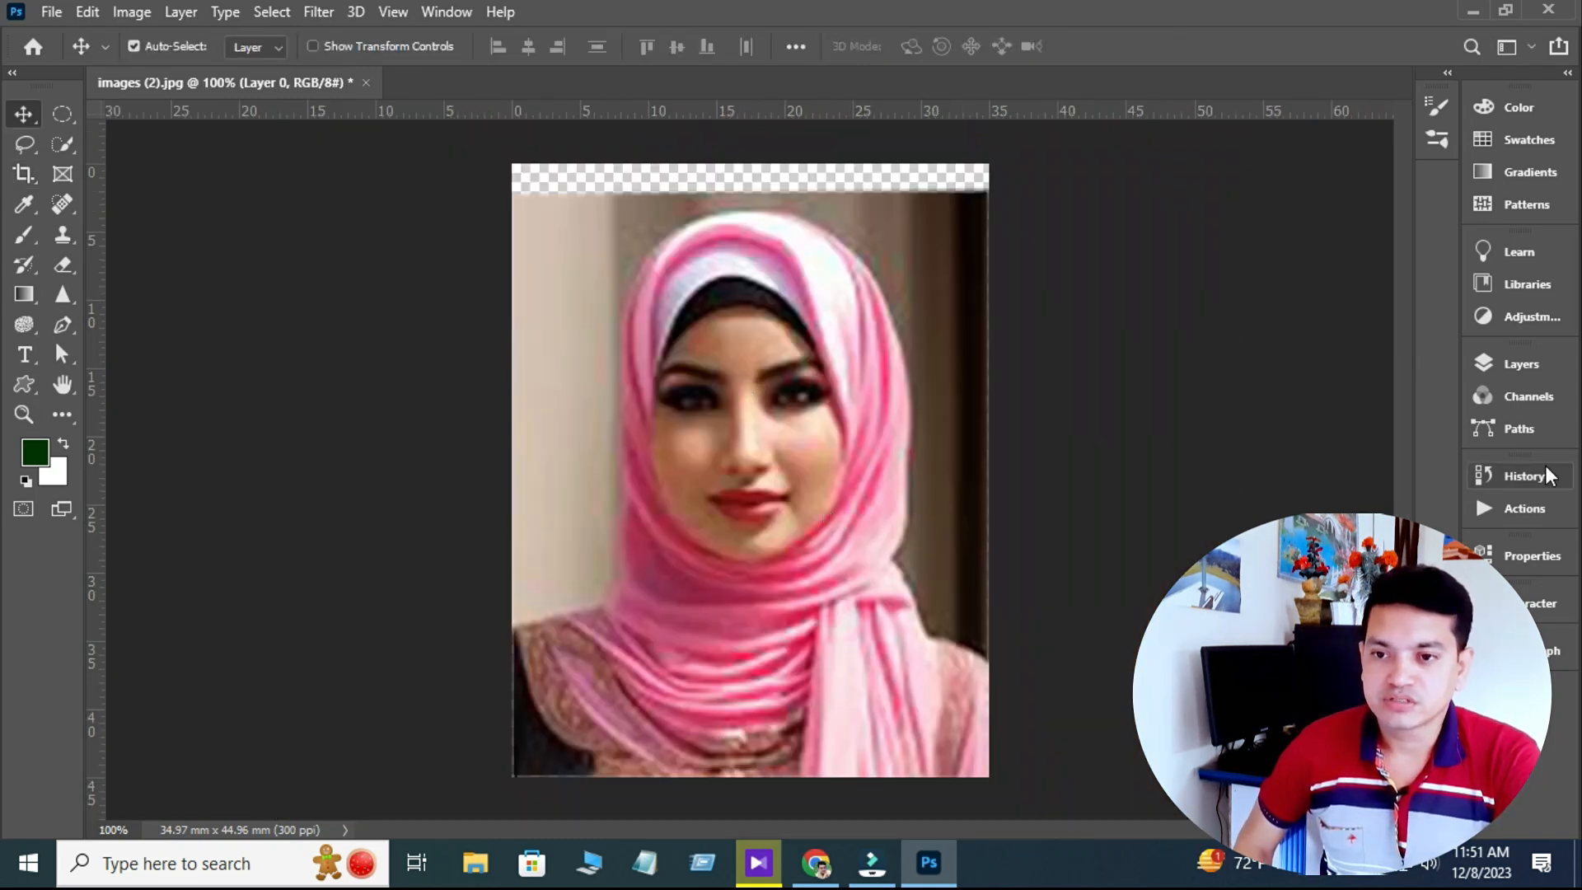
Step: Duplicate the cropped portrait layer and apply Smart Sharpen to the copy with Reduce Noise set to 72%
left_click(1520, 366)
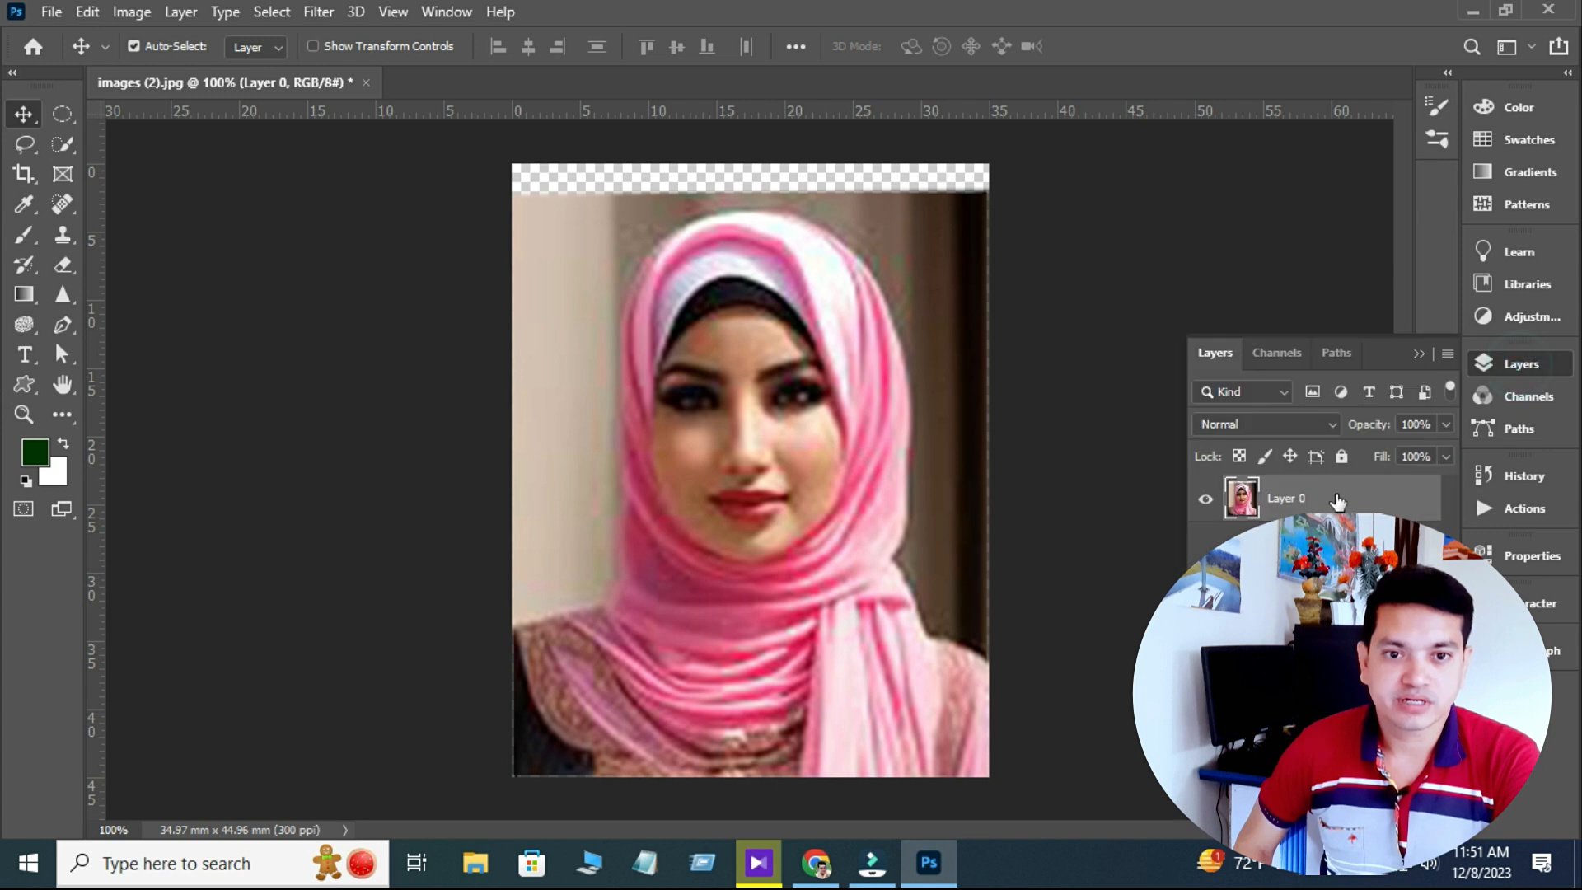
key("ctrl+j")
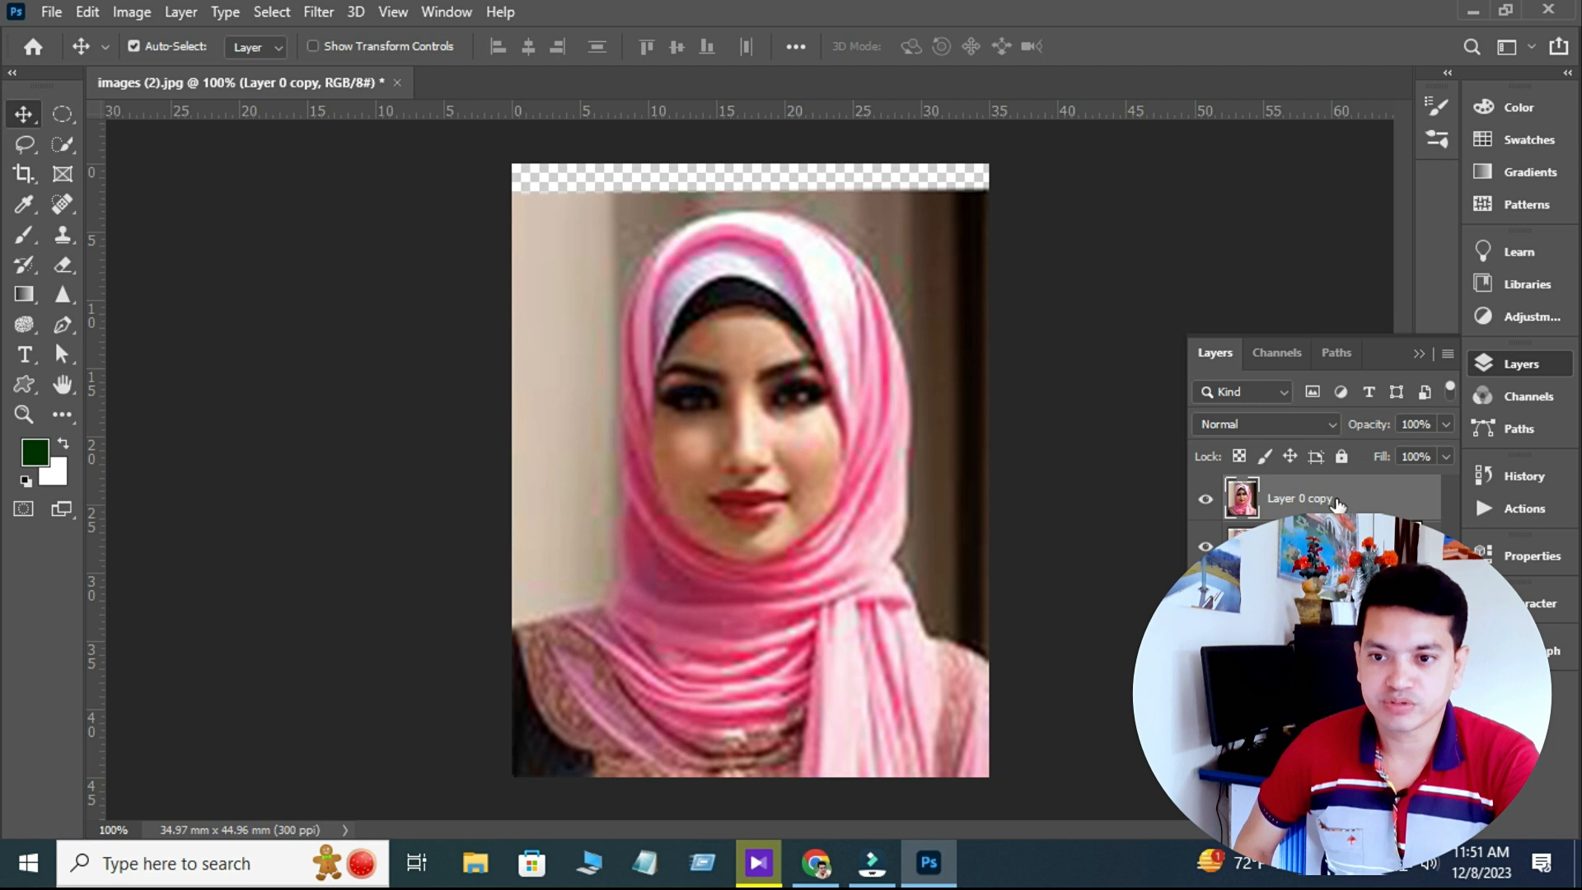
left_click(330, 12)
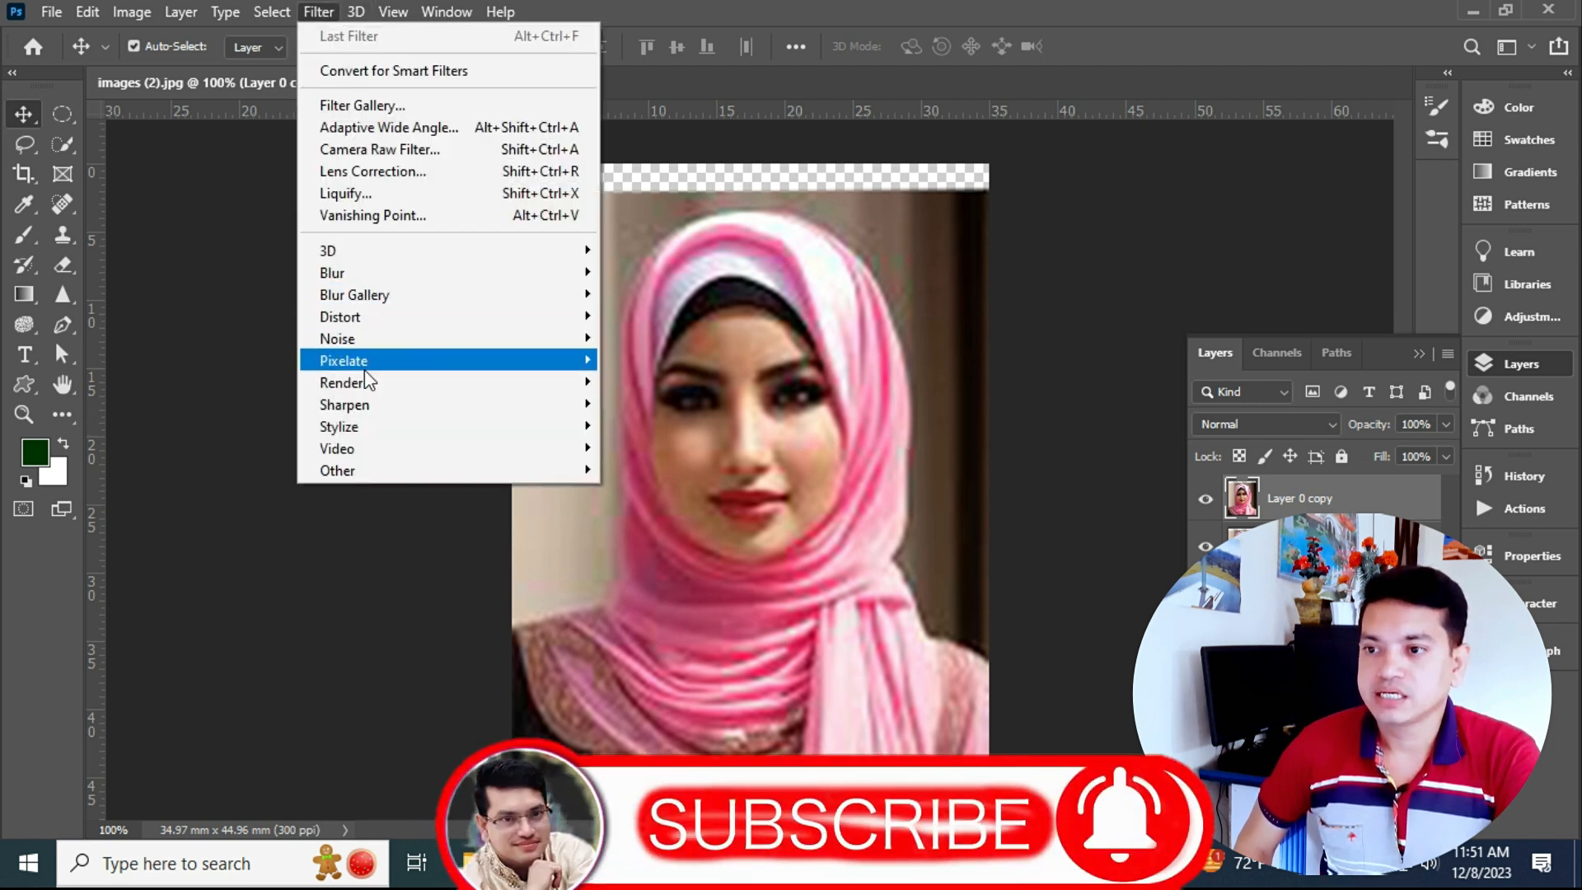
mouse_move(406, 407)
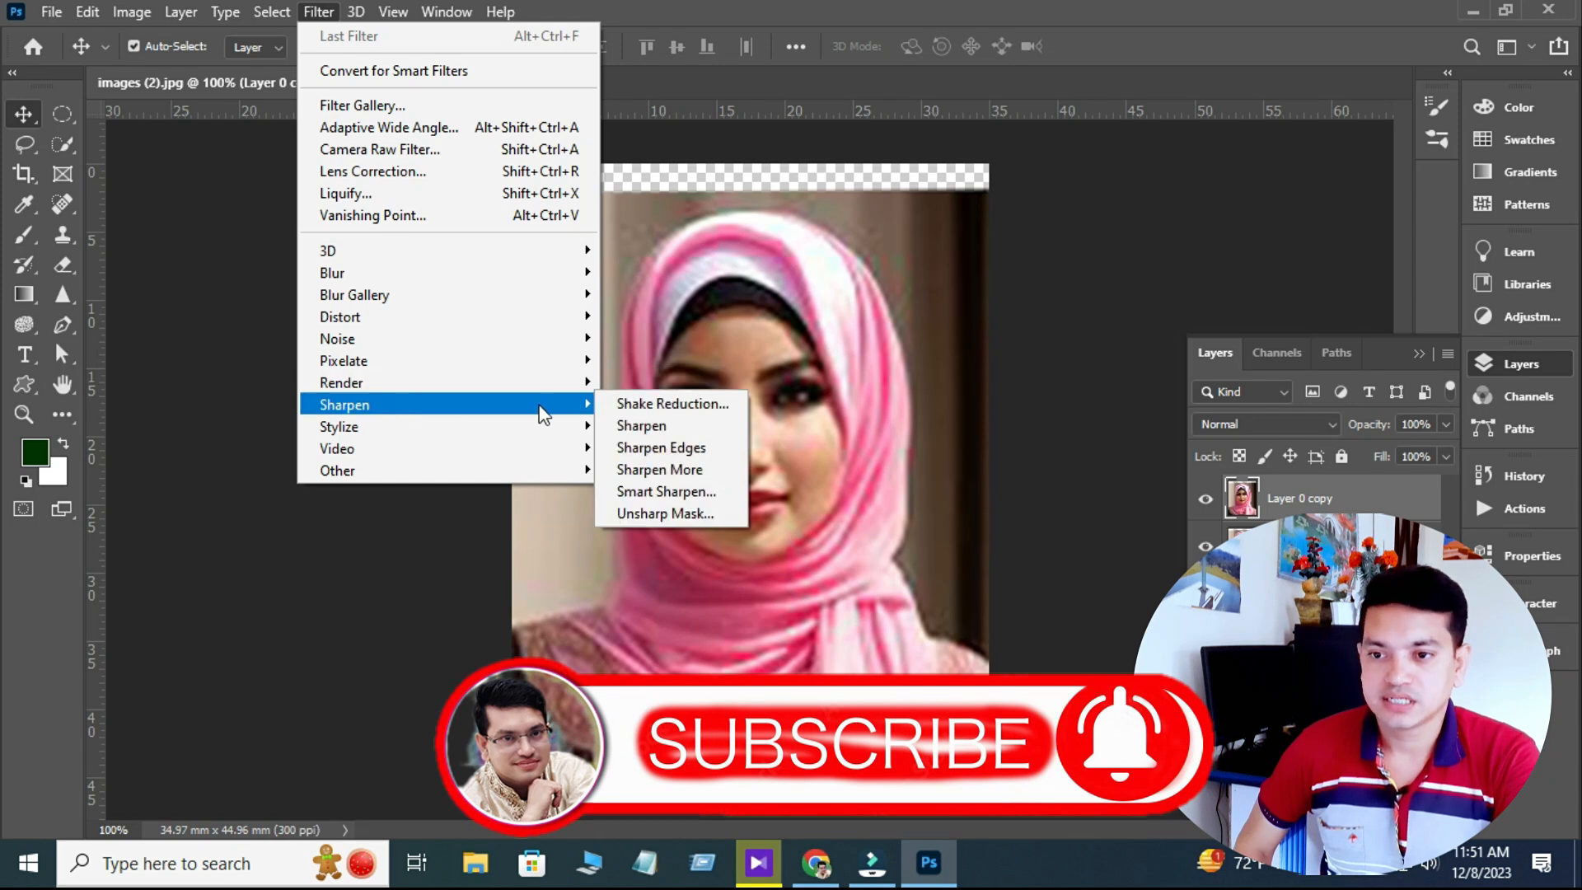
left_click(656, 494)
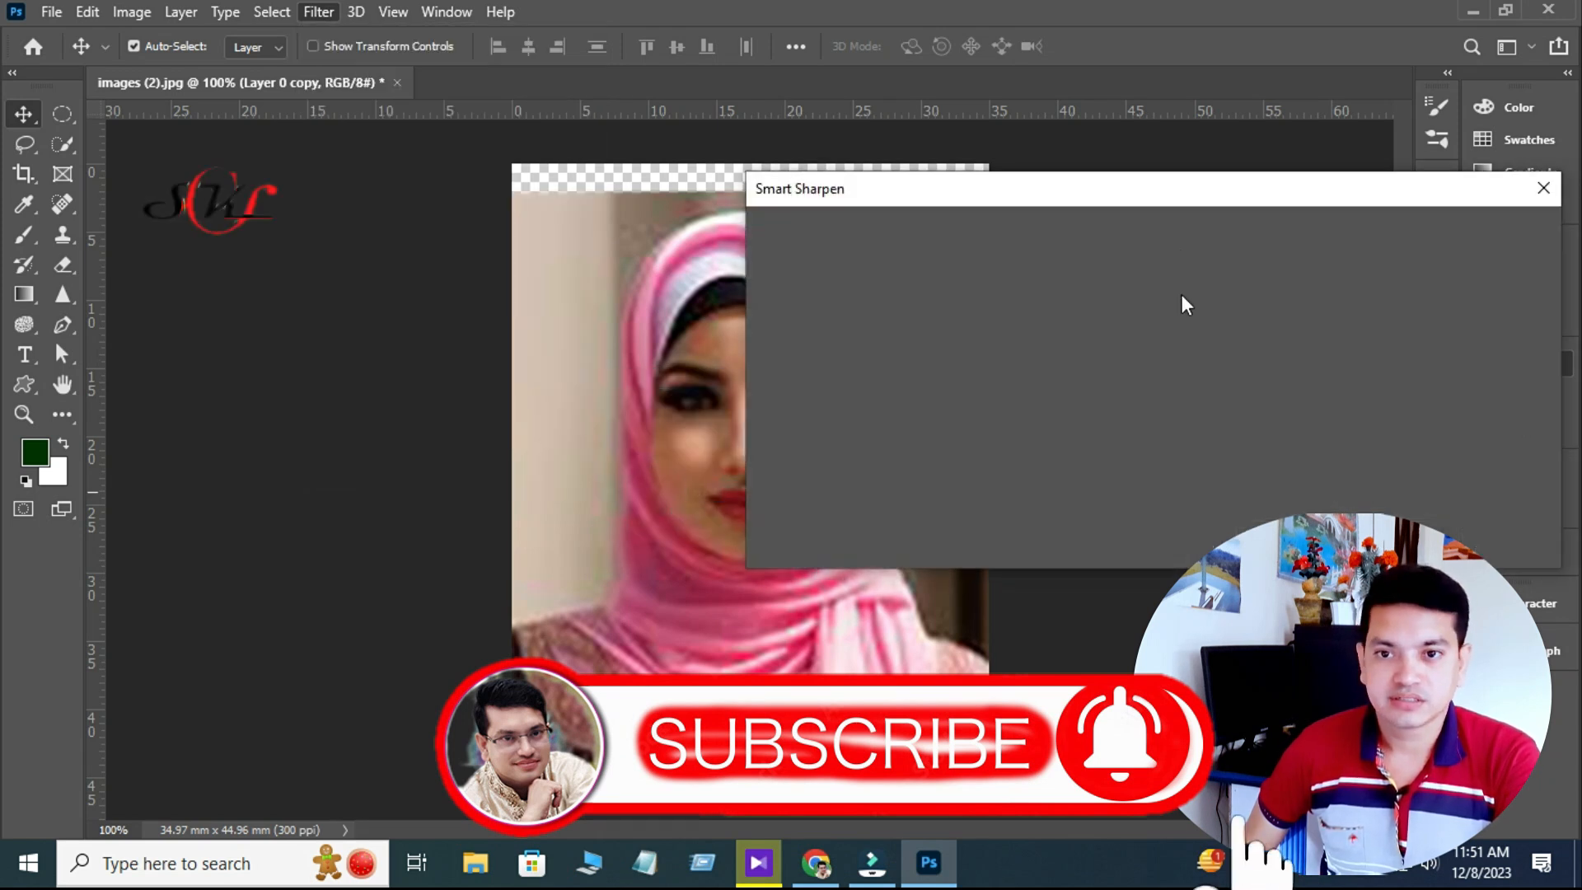
left_click_drag(1065, 209, 1222, 190)
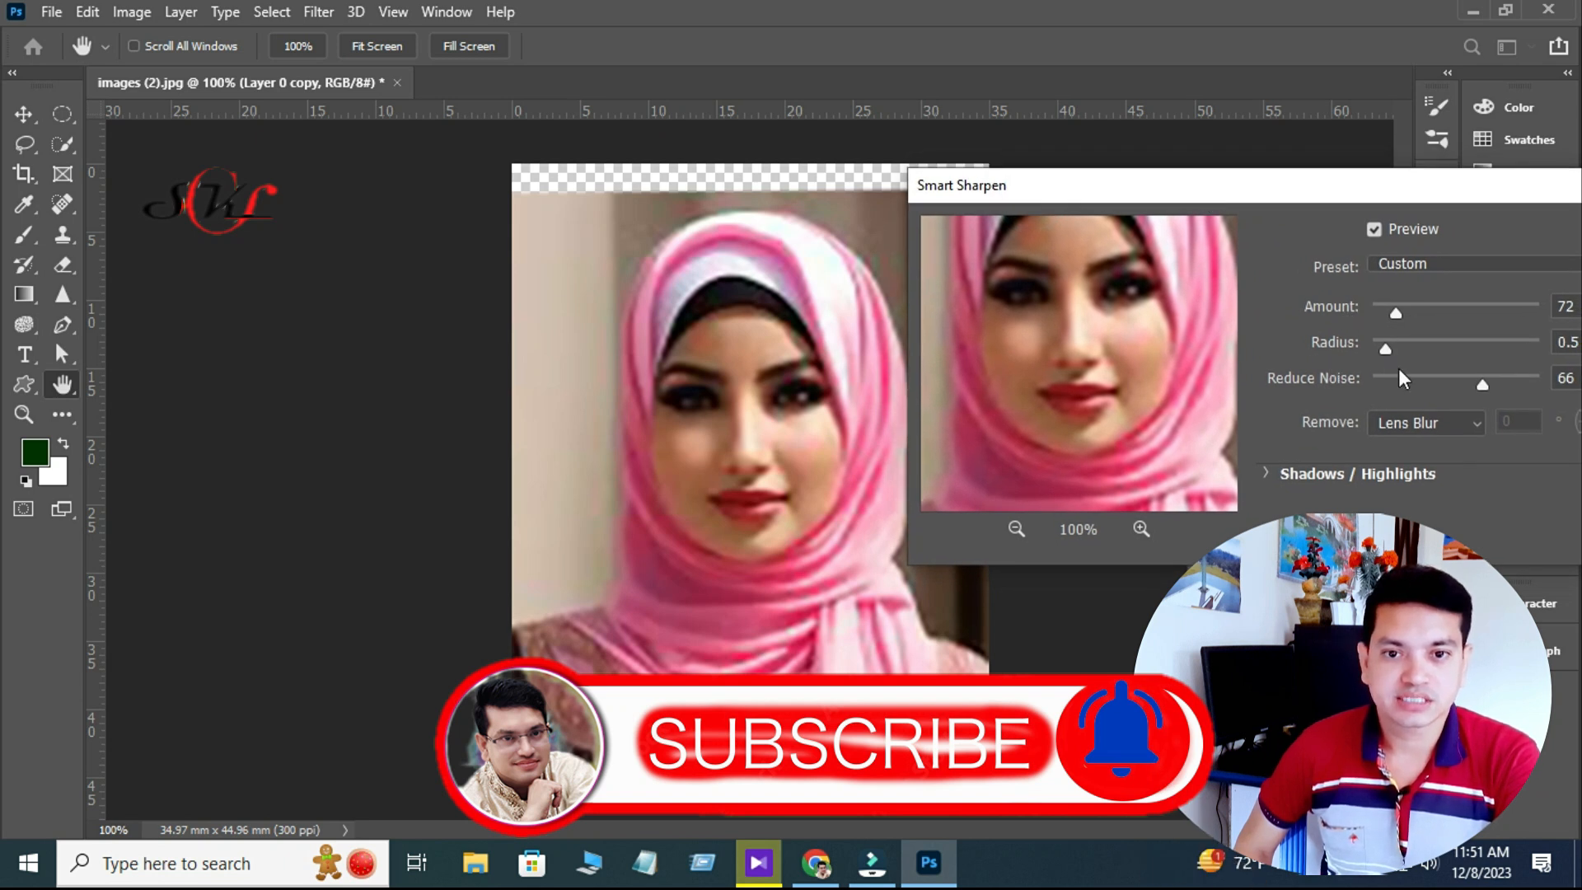
mouse_move(1482, 387)
left_mouse_down()
mouse_move(1447, 387)
mouse_move(1490, 385)
left_mouse_up()
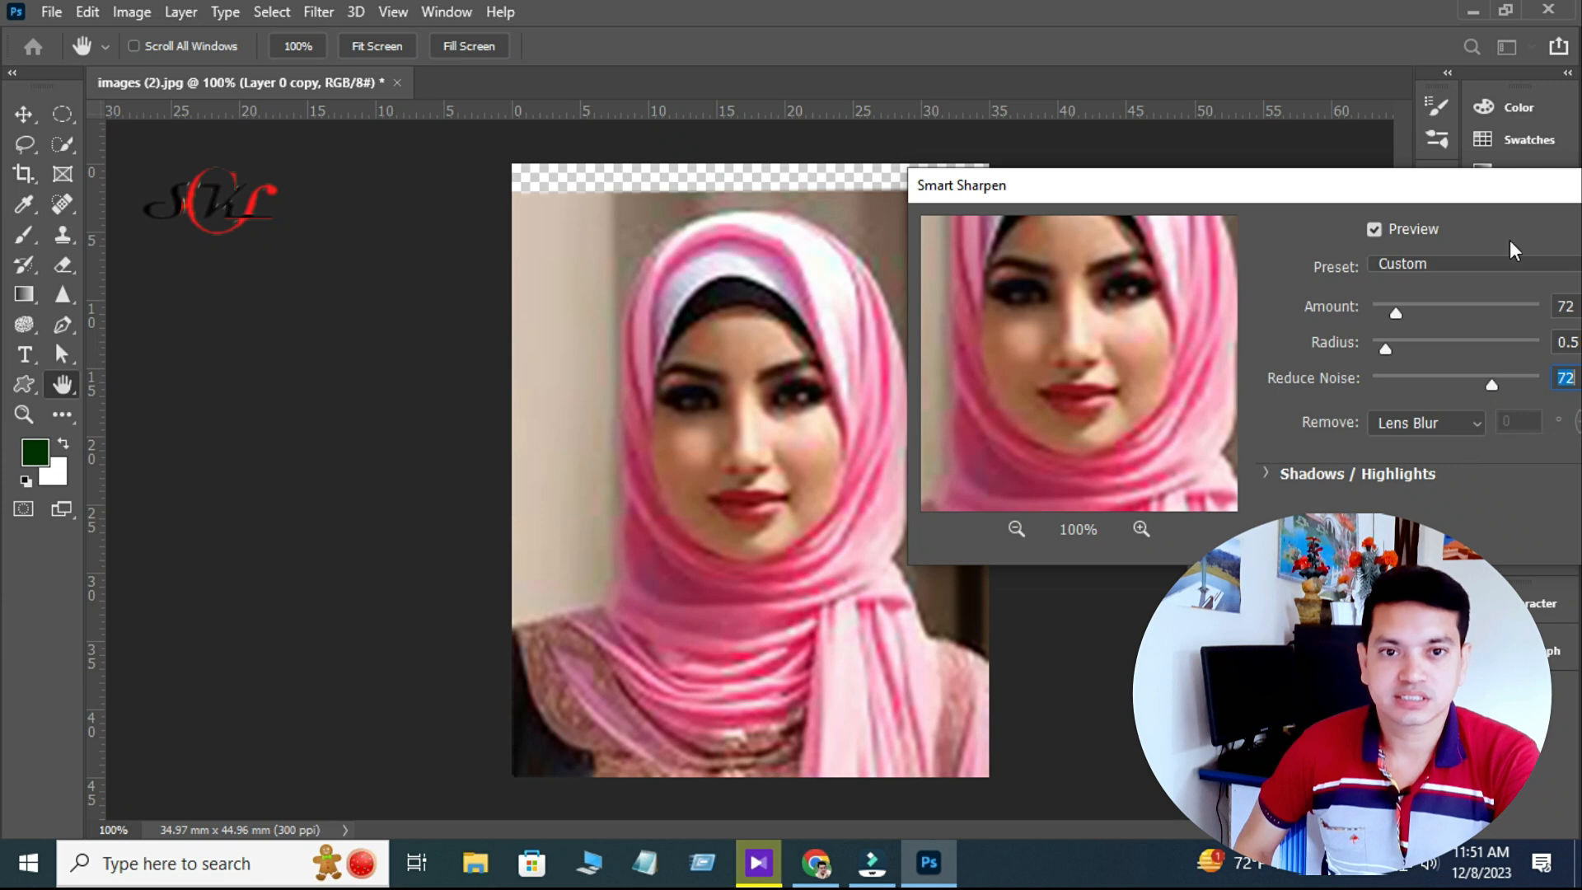
left_click_drag(1535, 191, 1274, 192)
left_click(1403, 237)
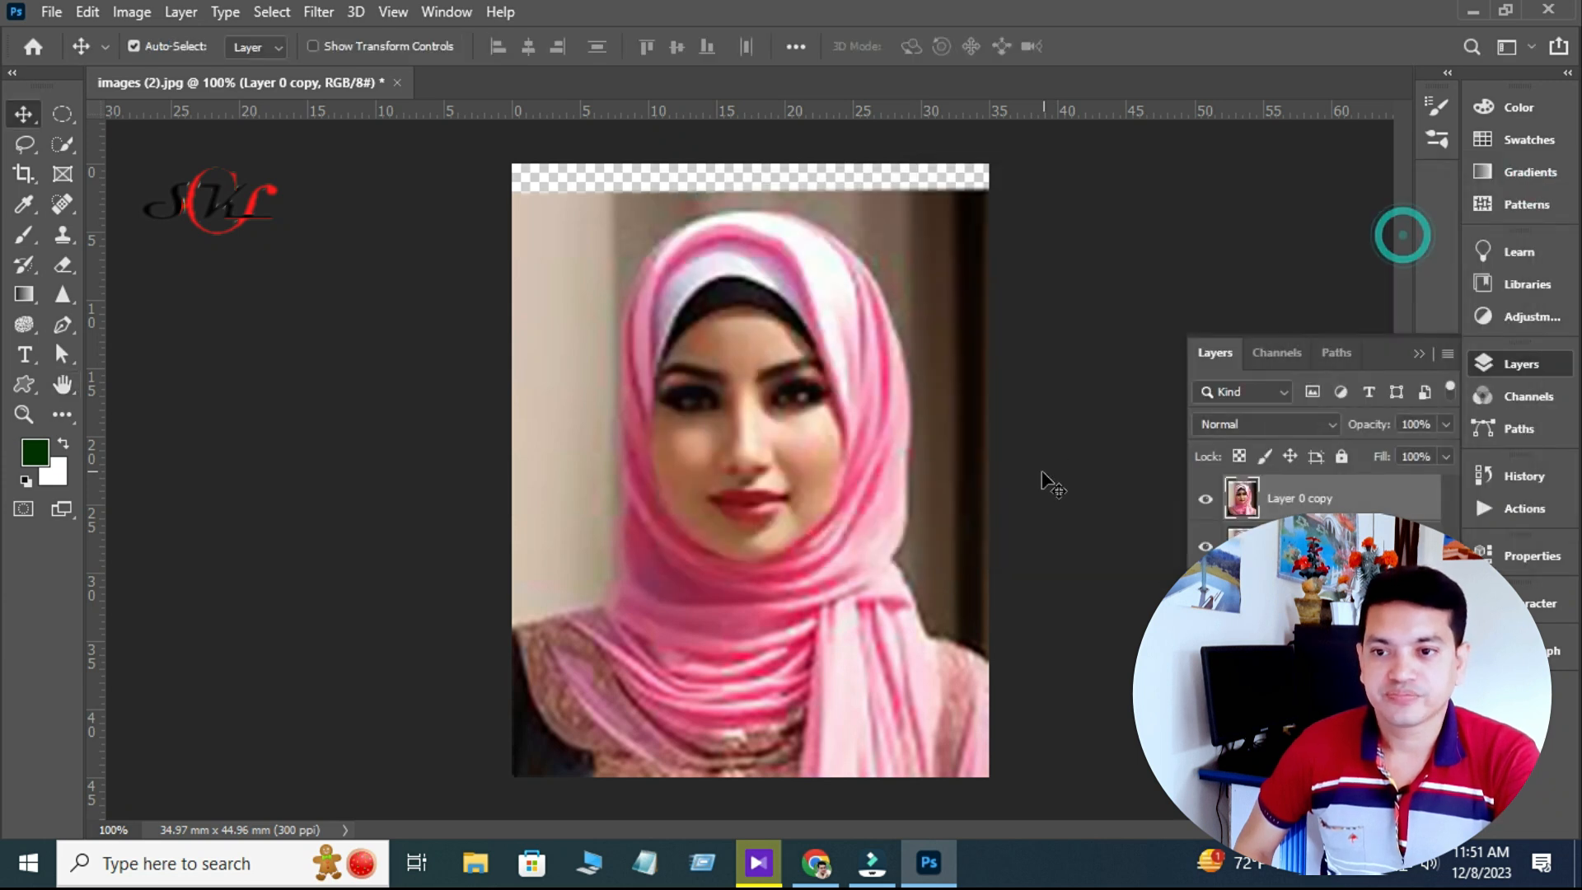
left_click(1205, 499)
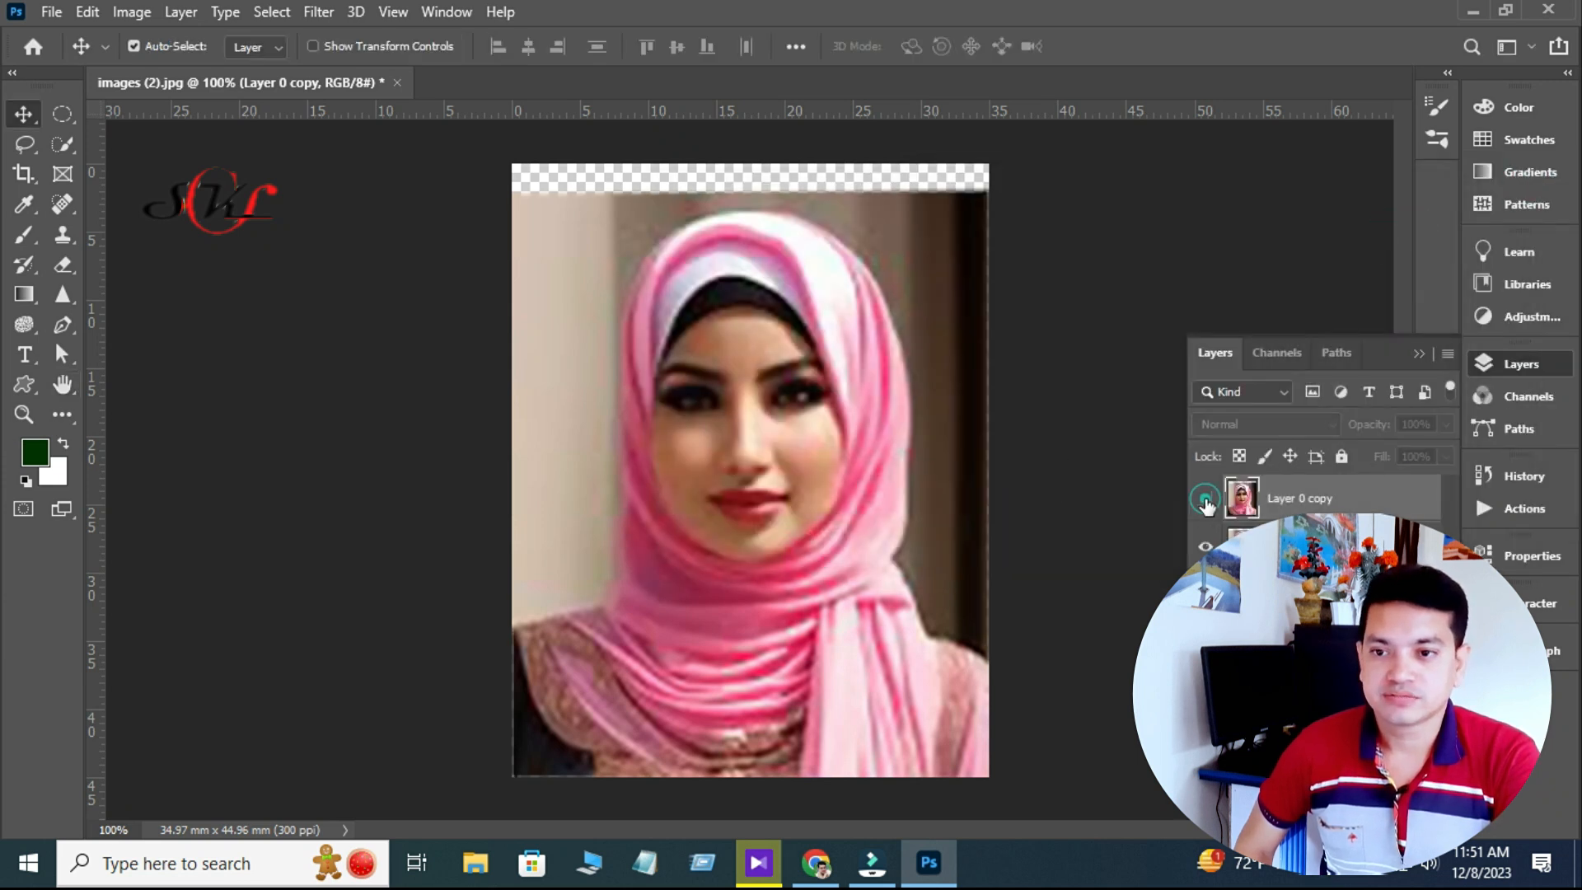
left_click(1205, 501)
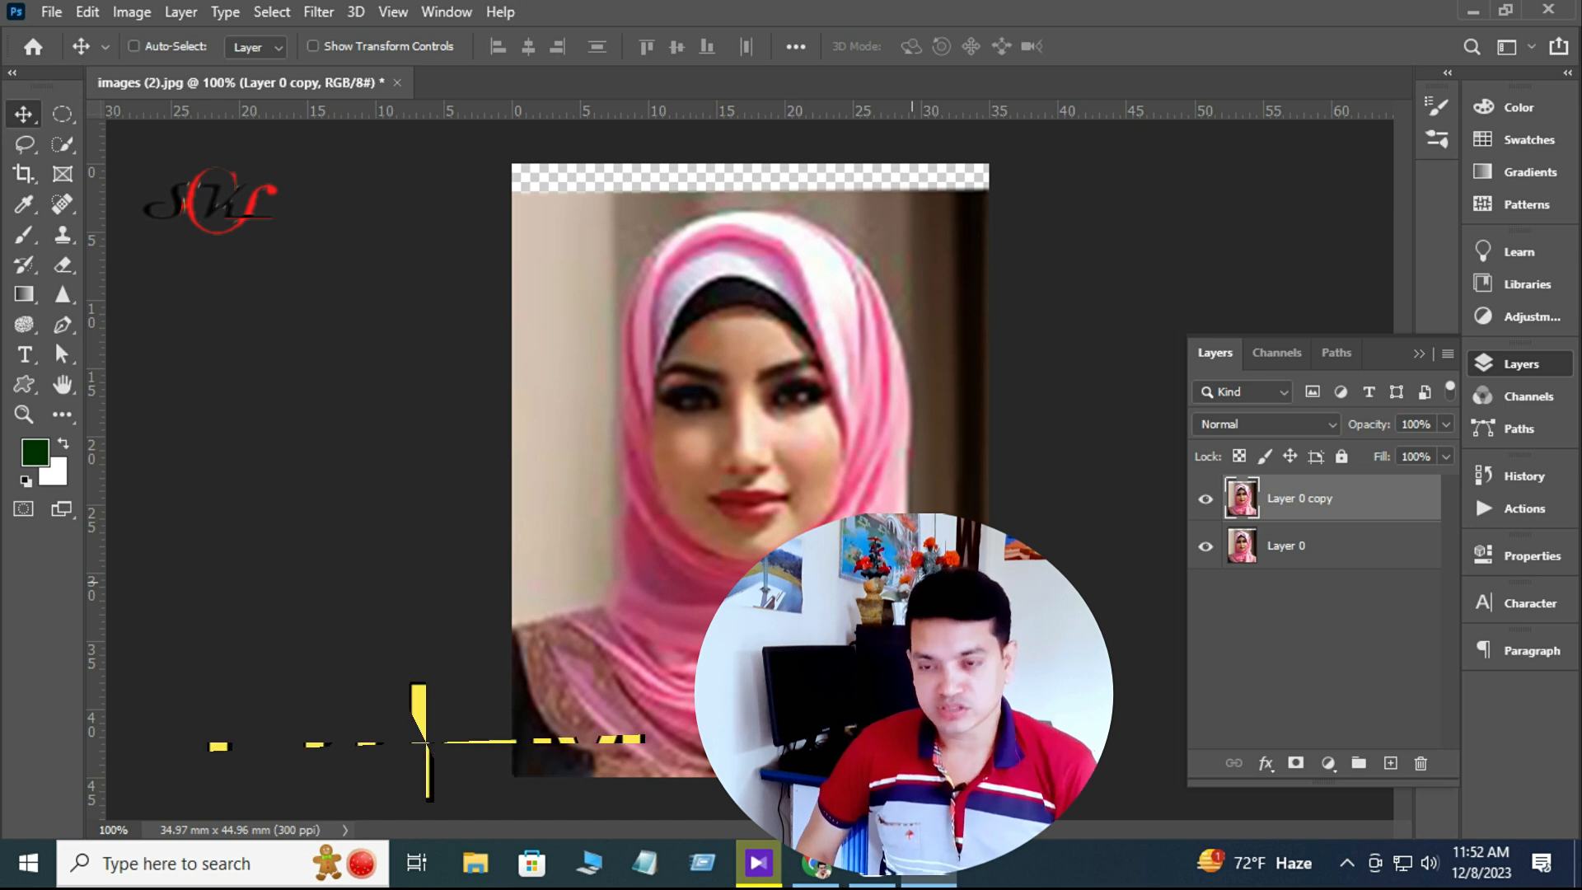
Step: Brighten the portrait copy by raising the midpoint of the RGB curve slightly with Curves
key("ctrl+m")
left_click_drag(977, 179, 1209, 185)
left_click(1241, 421)
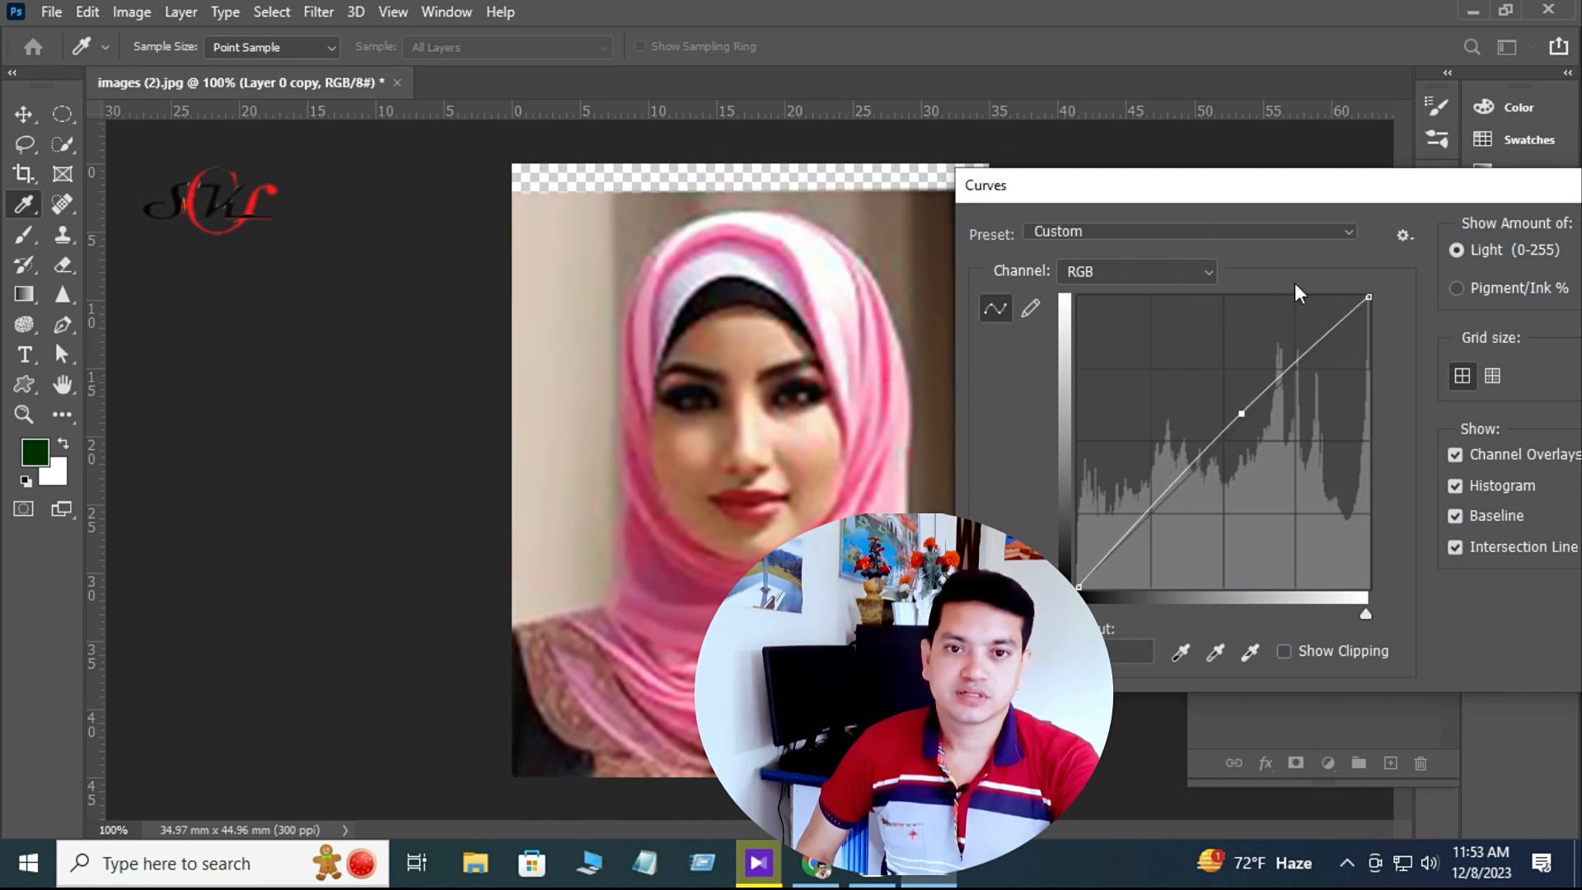
left_click_drag(1341, 193, 1205, 193)
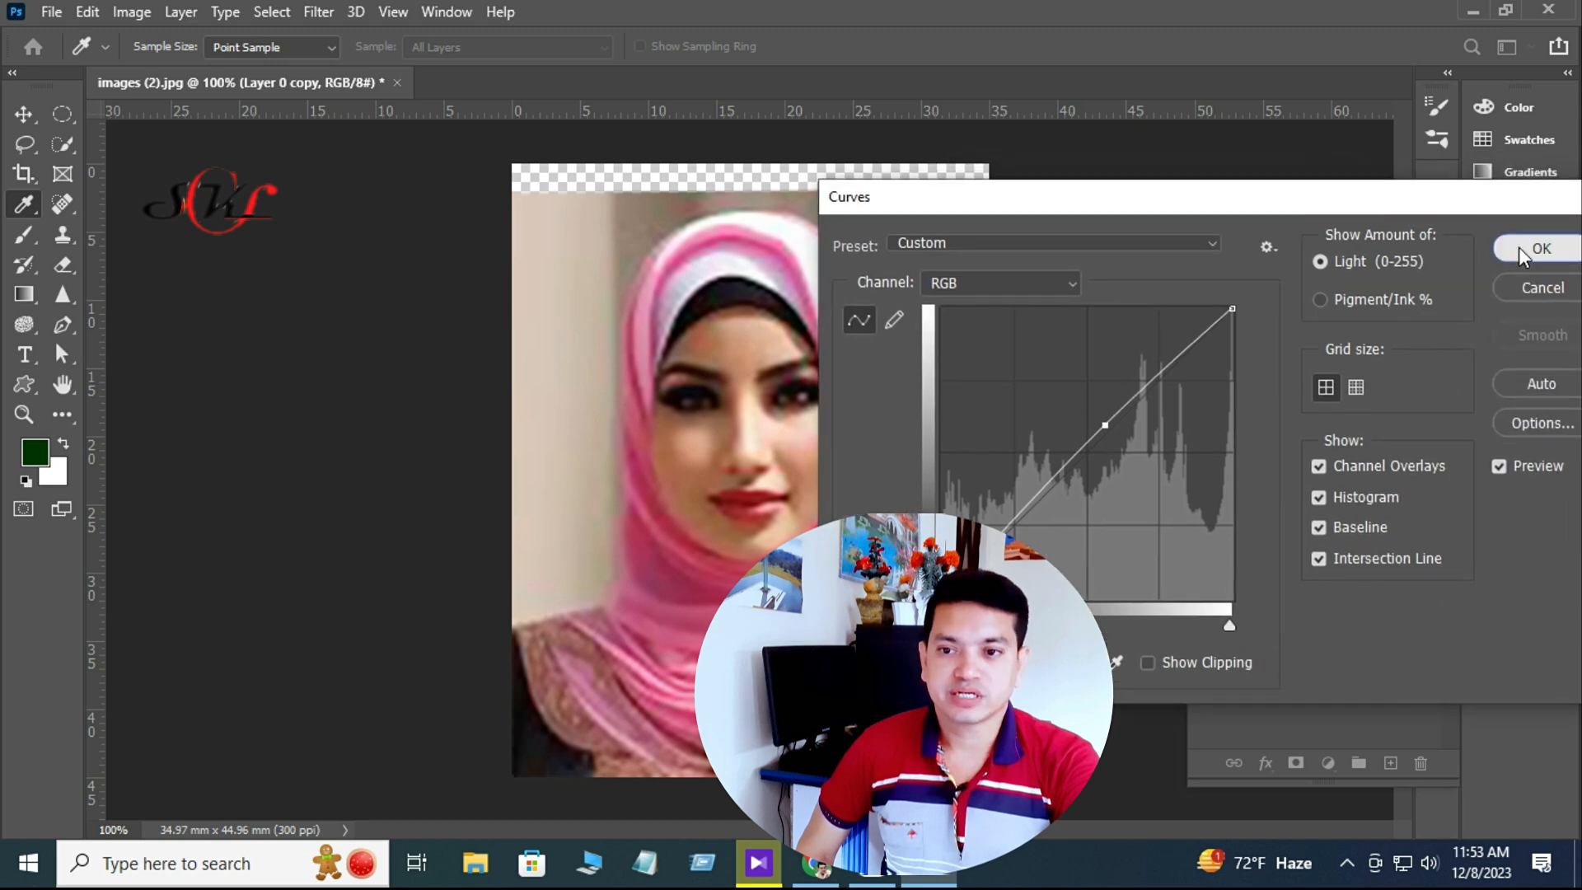
left_click(1520, 247)
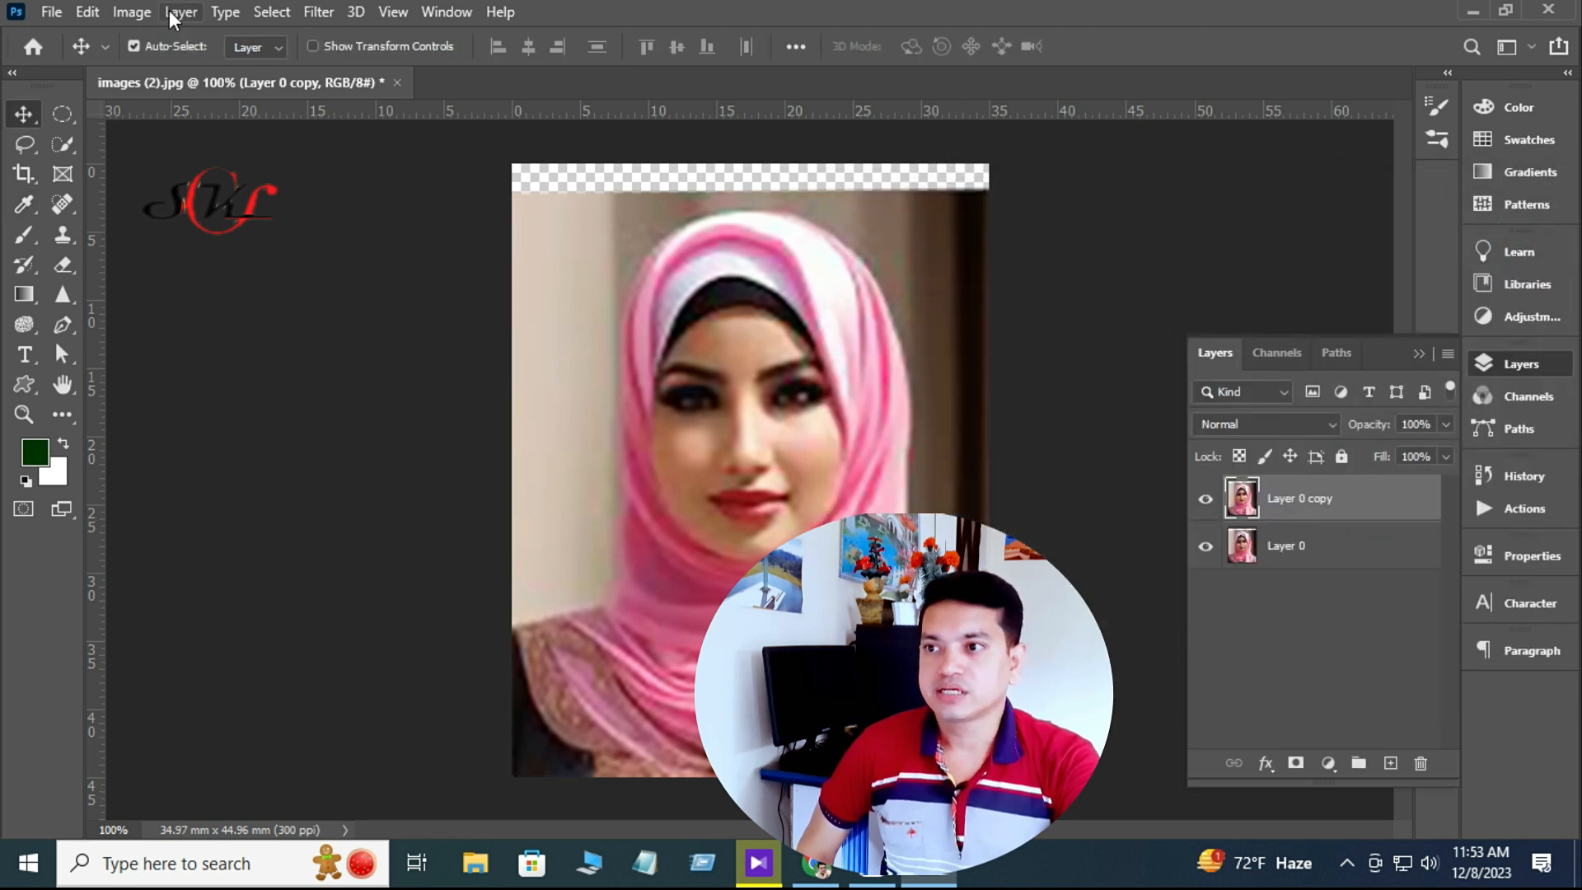
Step: Adjust the portrait copy's midtones slightly with Color Balance and compare the result with the original layer
left_click(132, 12)
mouse_move(191, 70)
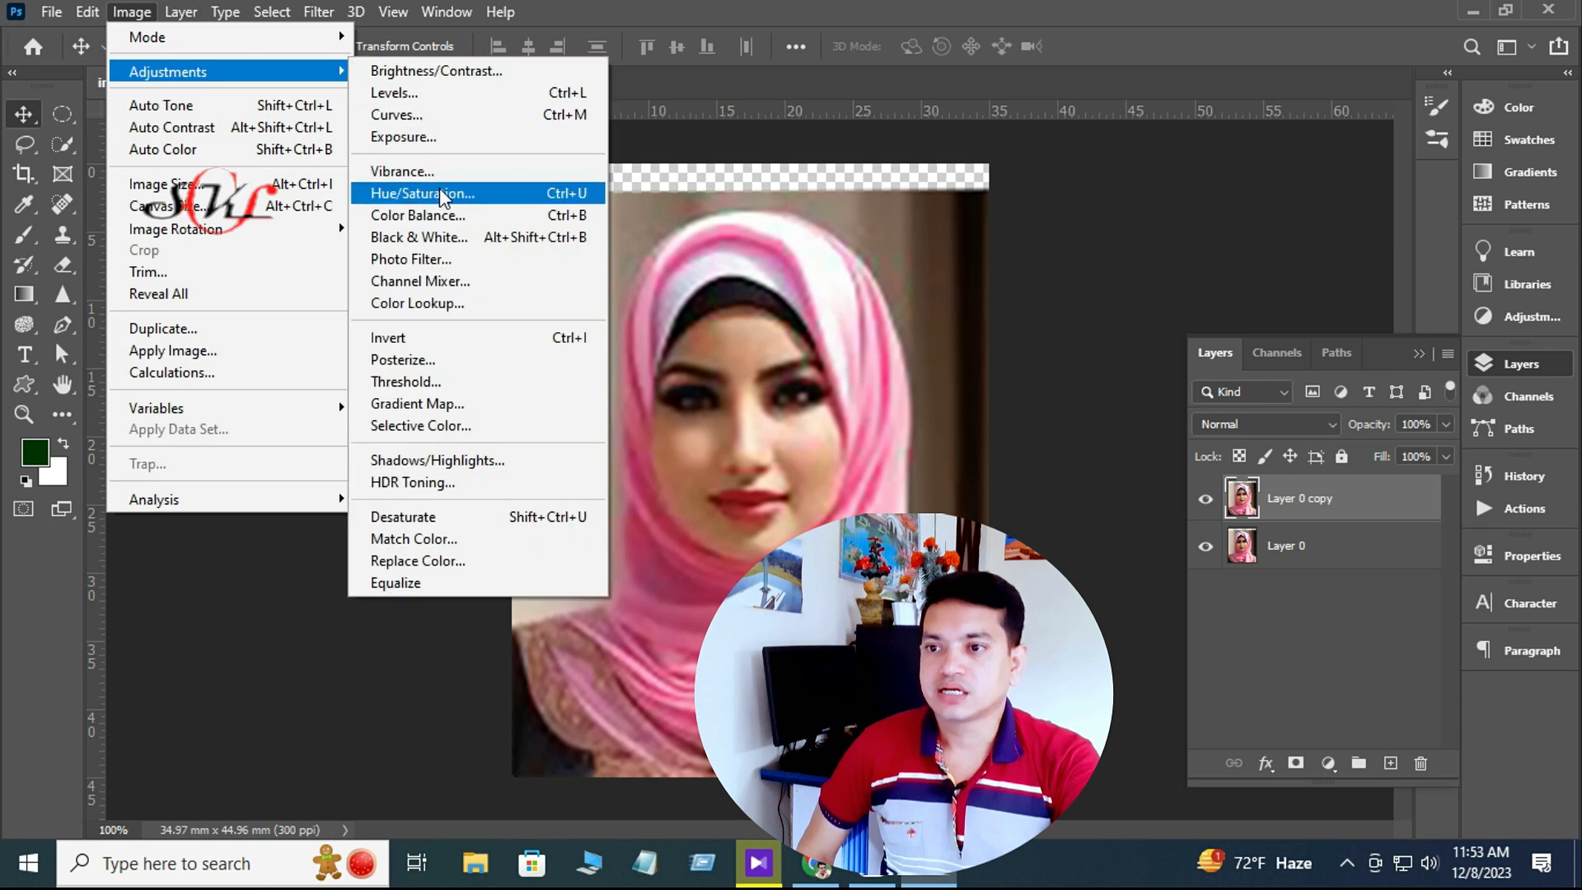
left_click(441, 212)
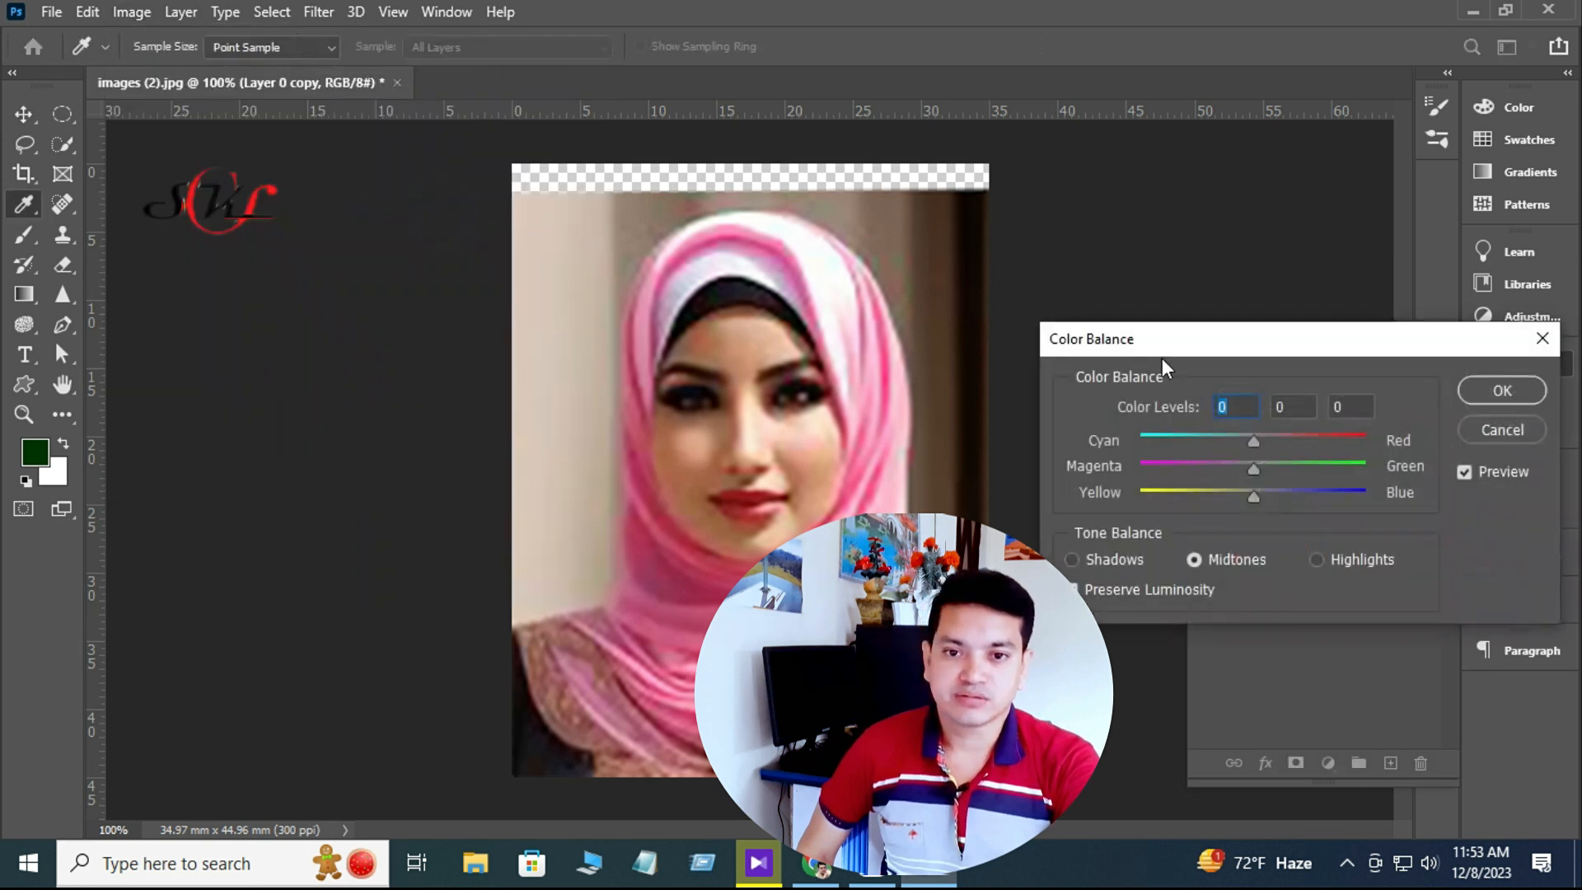
left_click(1257, 441)
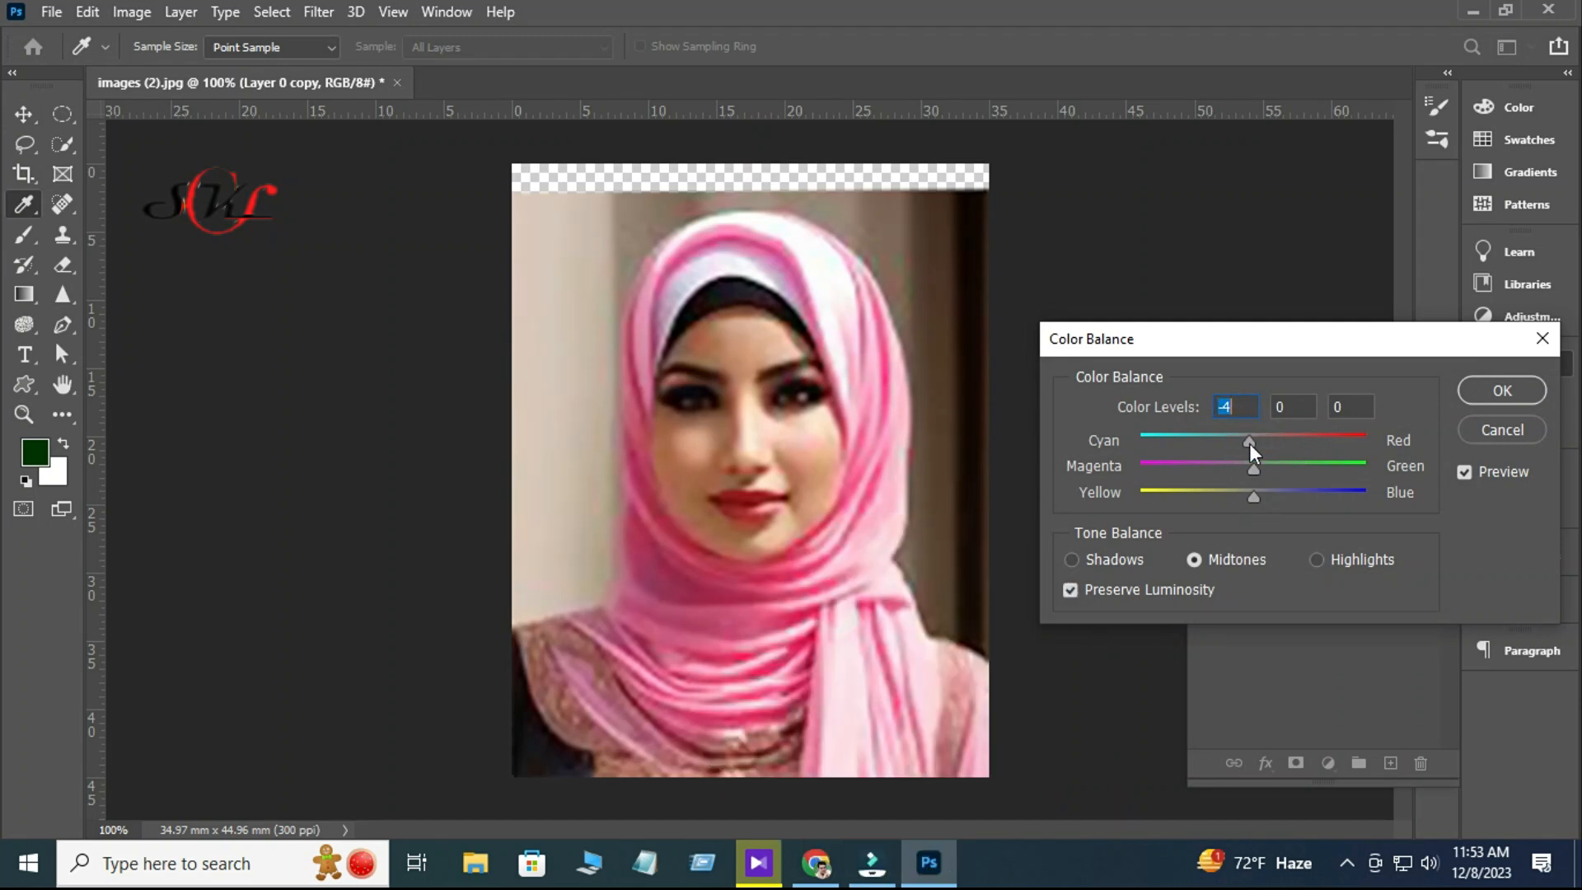
mouse_move(1253, 469)
left_mouse_down()
mouse_move(1268, 469)
mouse_move(1235, 468)
mouse_move(1257, 467)
mouse_move(1284, 497)
mouse_move(1269, 496)
left_mouse_up()
left_click(1475, 394)
left_click(1206, 501)
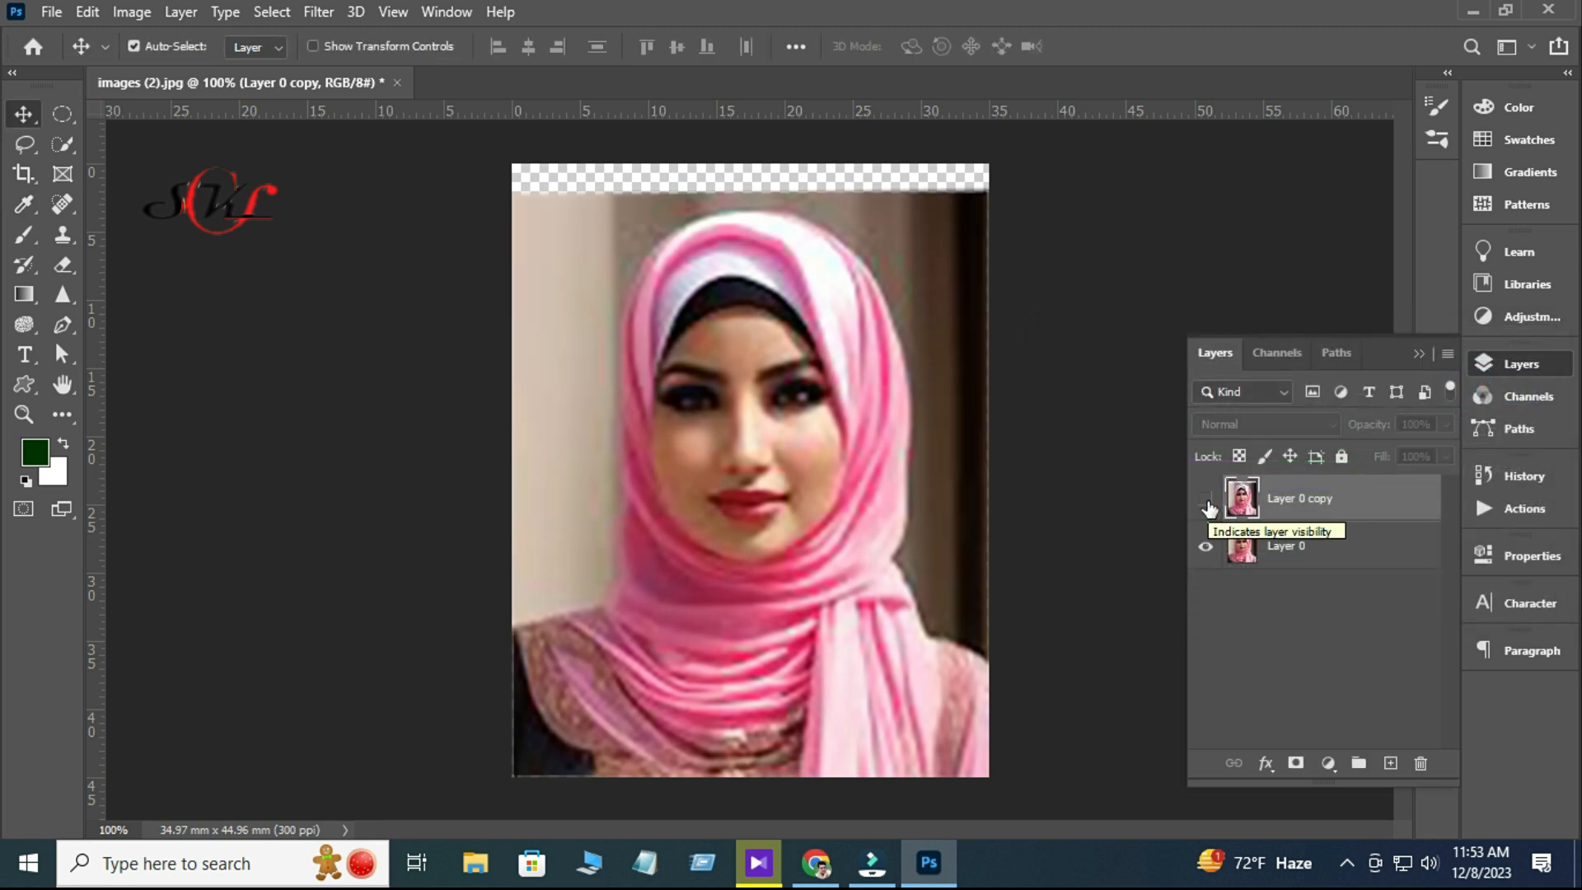
left_click(1207, 501)
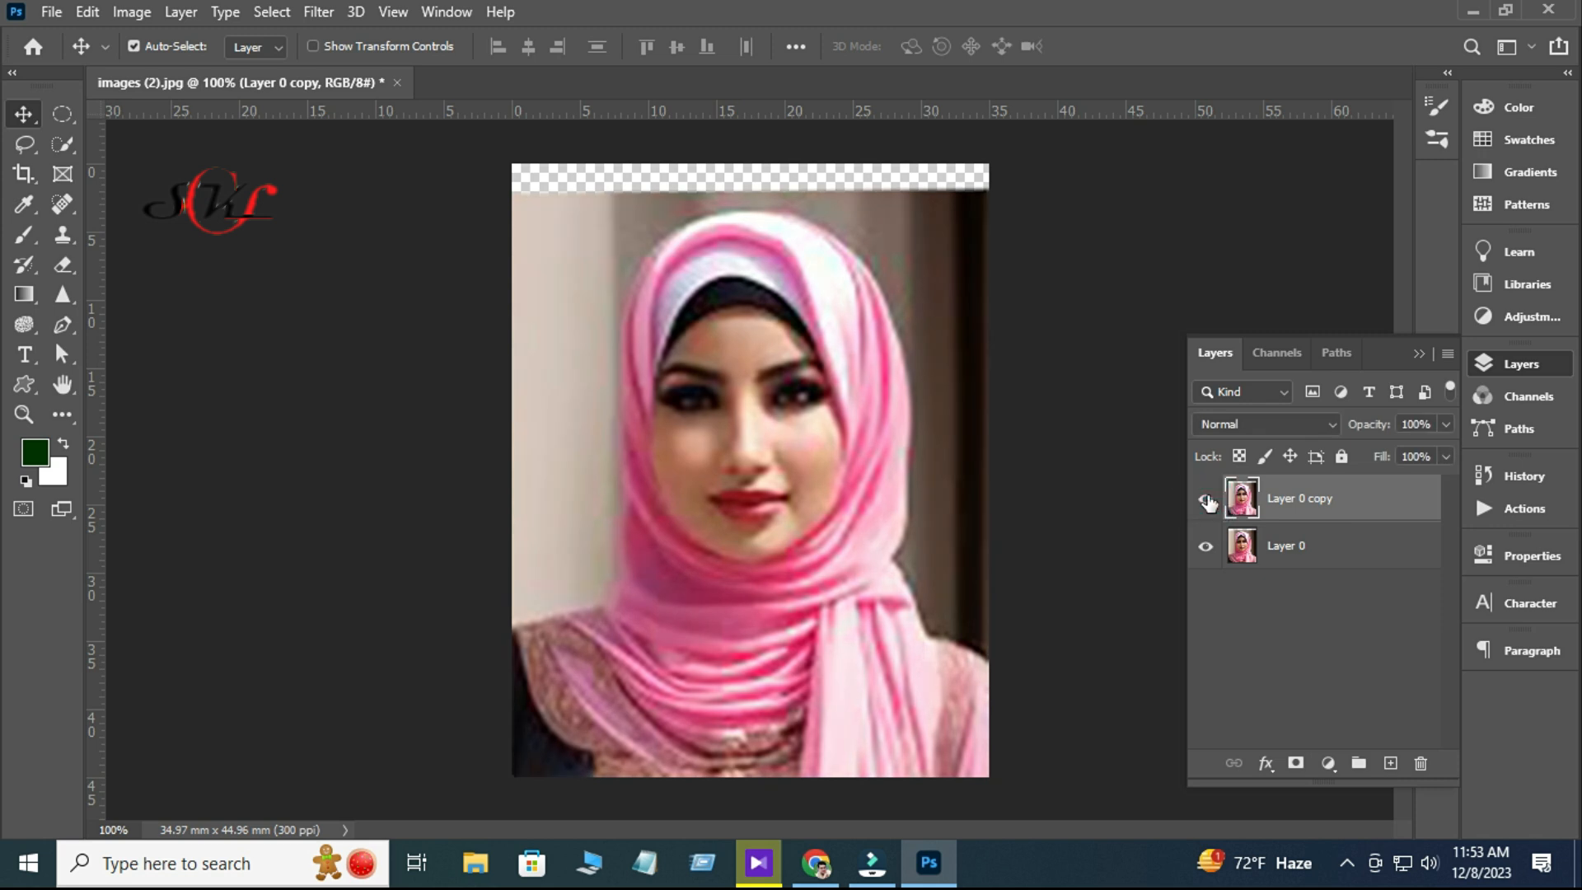
left_click(1419, 353)
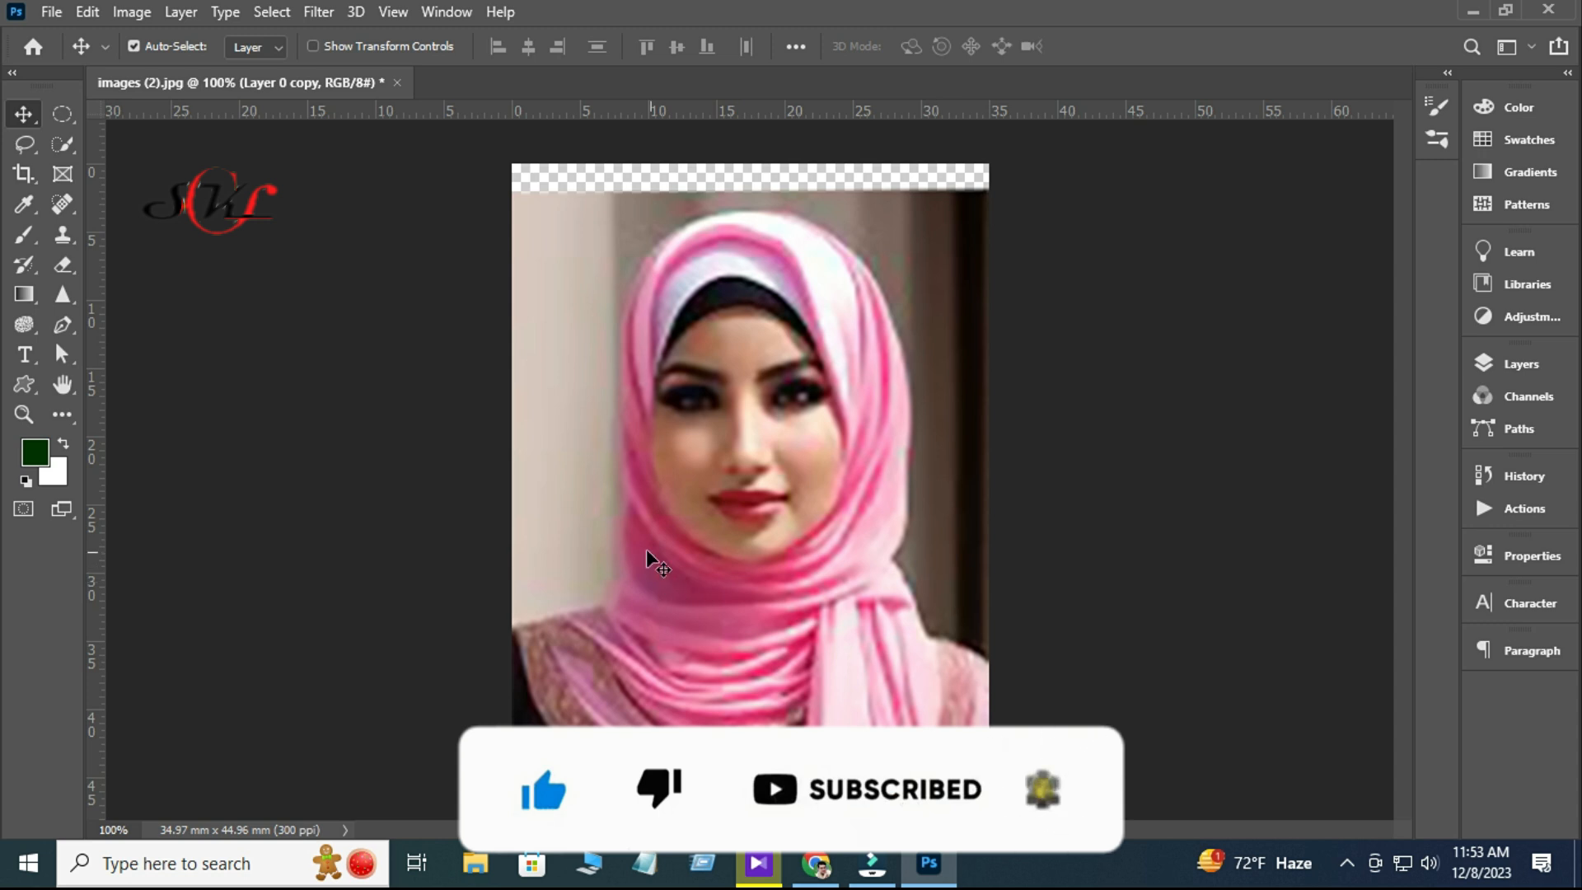
Step: Start a Pen tool path at the canvas's left edge and trace the woman's shoulder up to the neck
left_click_drag(70, 323, 170, 328)
key("ctrl+plus")
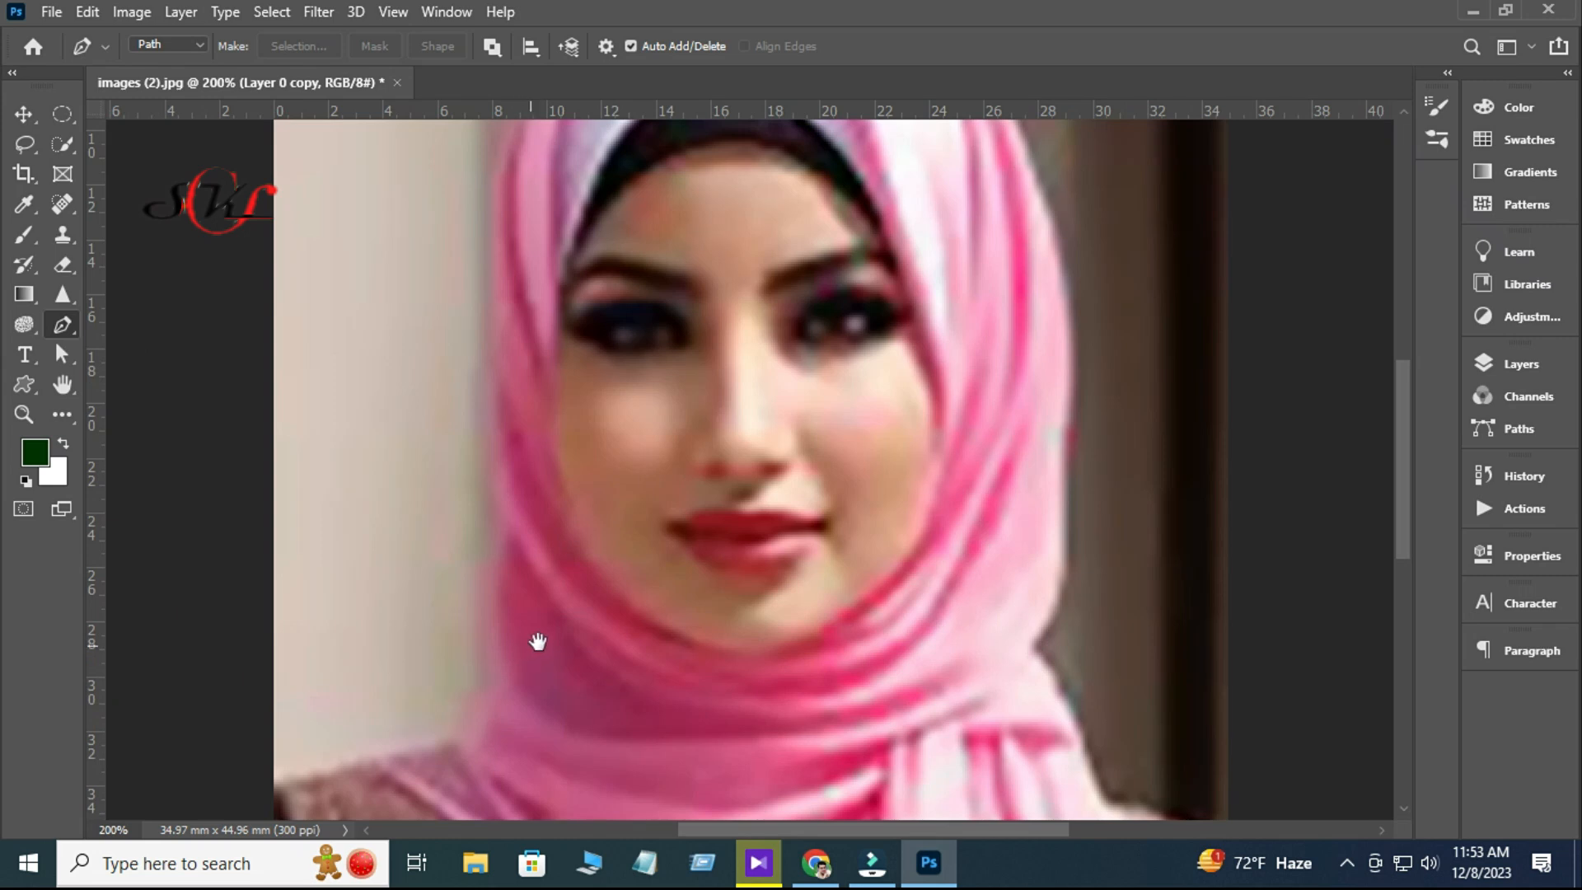
left_click_drag(537, 641, 616, 369)
left_click(351, 535)
left_click_drag(516, 479, 558, 437)
left_click(516, 480, "alt")
left_click(545, 474)
Step: Continue the pen path up the left side of the headscarf and over the top of the head
left_click_drag(565, 323, 708, 707)
left_click_drag(656, 512, 656, 476)
left_click_drag(708, 401, 609, 679)
left_click(609, 482)
left_click_drag(653, 385, 681, 353)
left_click_drag(755, 306, 793, 295)
left_click_drag(901, 291, 956, 299)
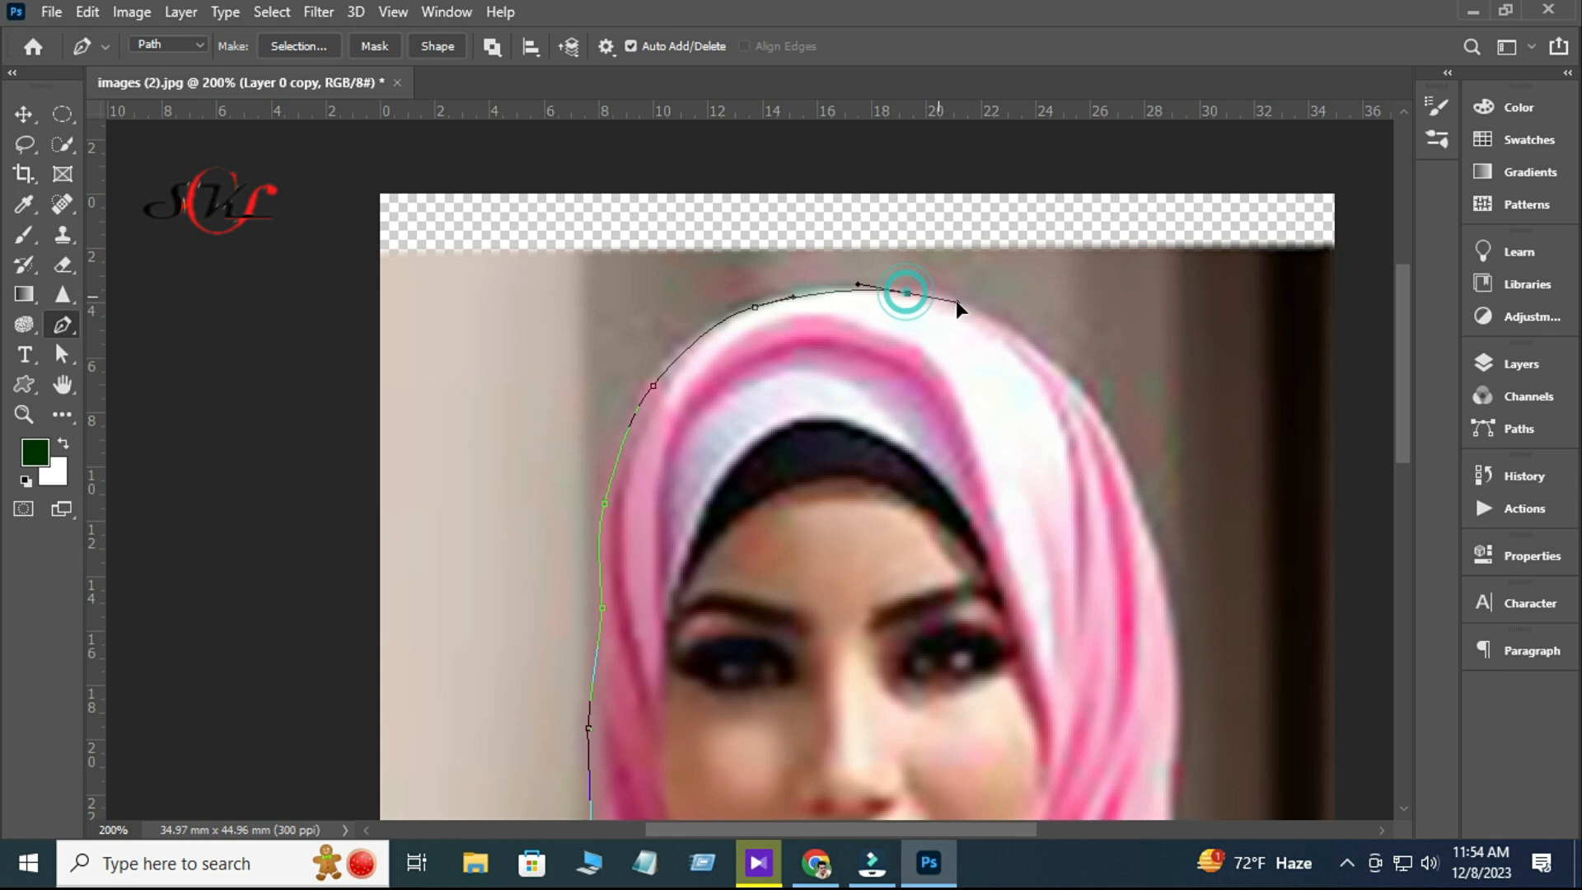
Step: Trace the right side of the headscarf down along the shoulder to the canvas's right edge
left_click_drag(1087, 403, 1138, 478)
left_click_drag(1014, 691, 857, 439)
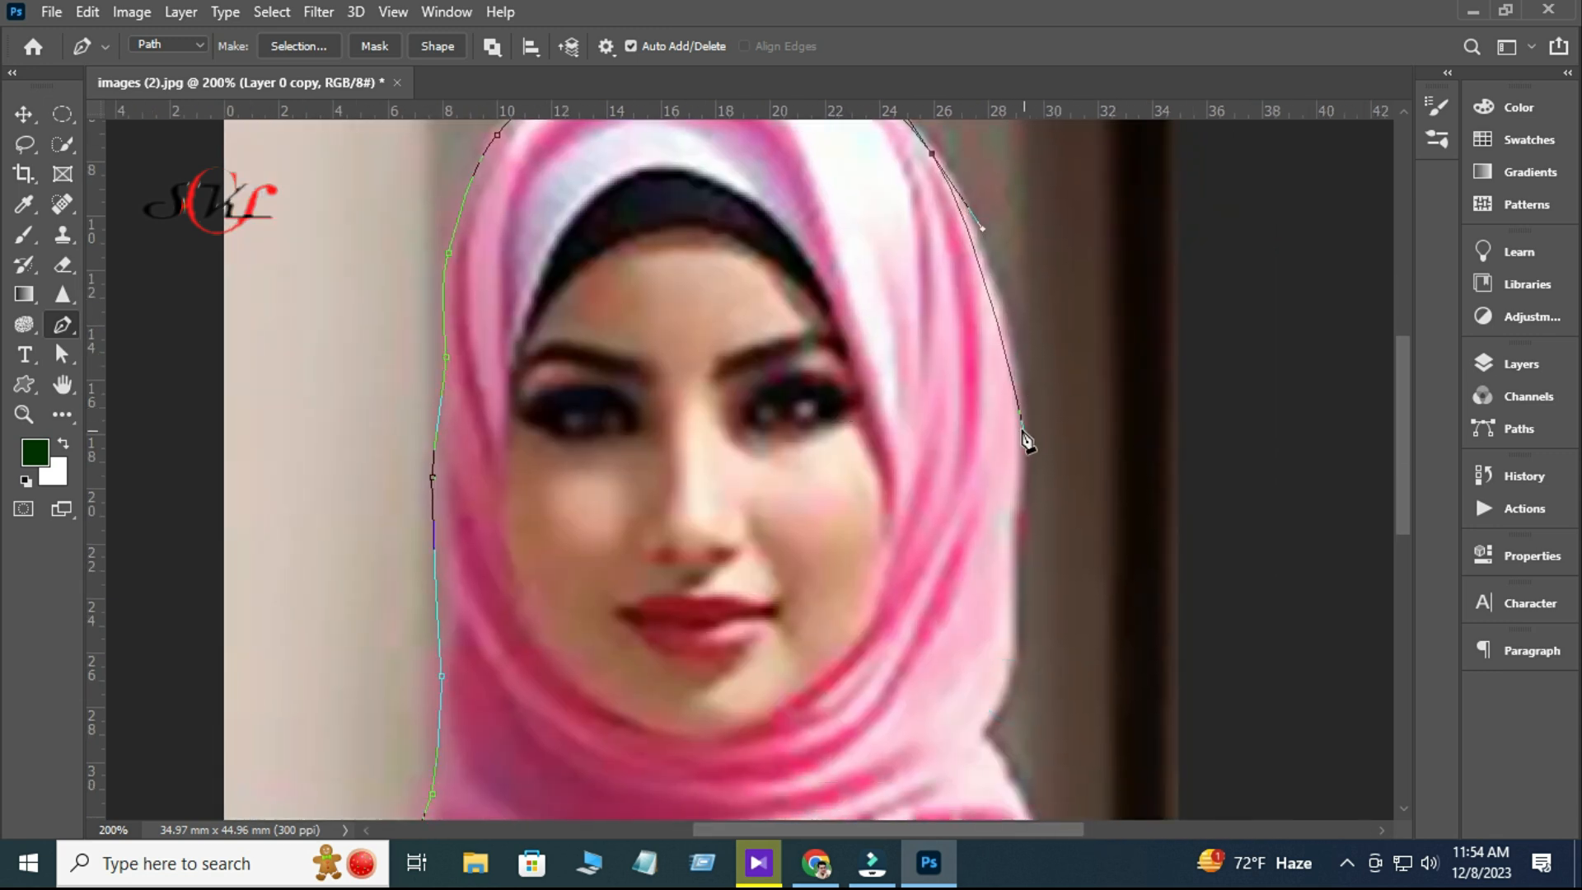
left_click_drag(1016, 409, 1016, 580)
left_click(1018, 622)
scroll(1017, 626, "down", 5)
left_click_drag(1041, 706, 975, 524)
left_click(910, 484)
left_click(1045, 564)
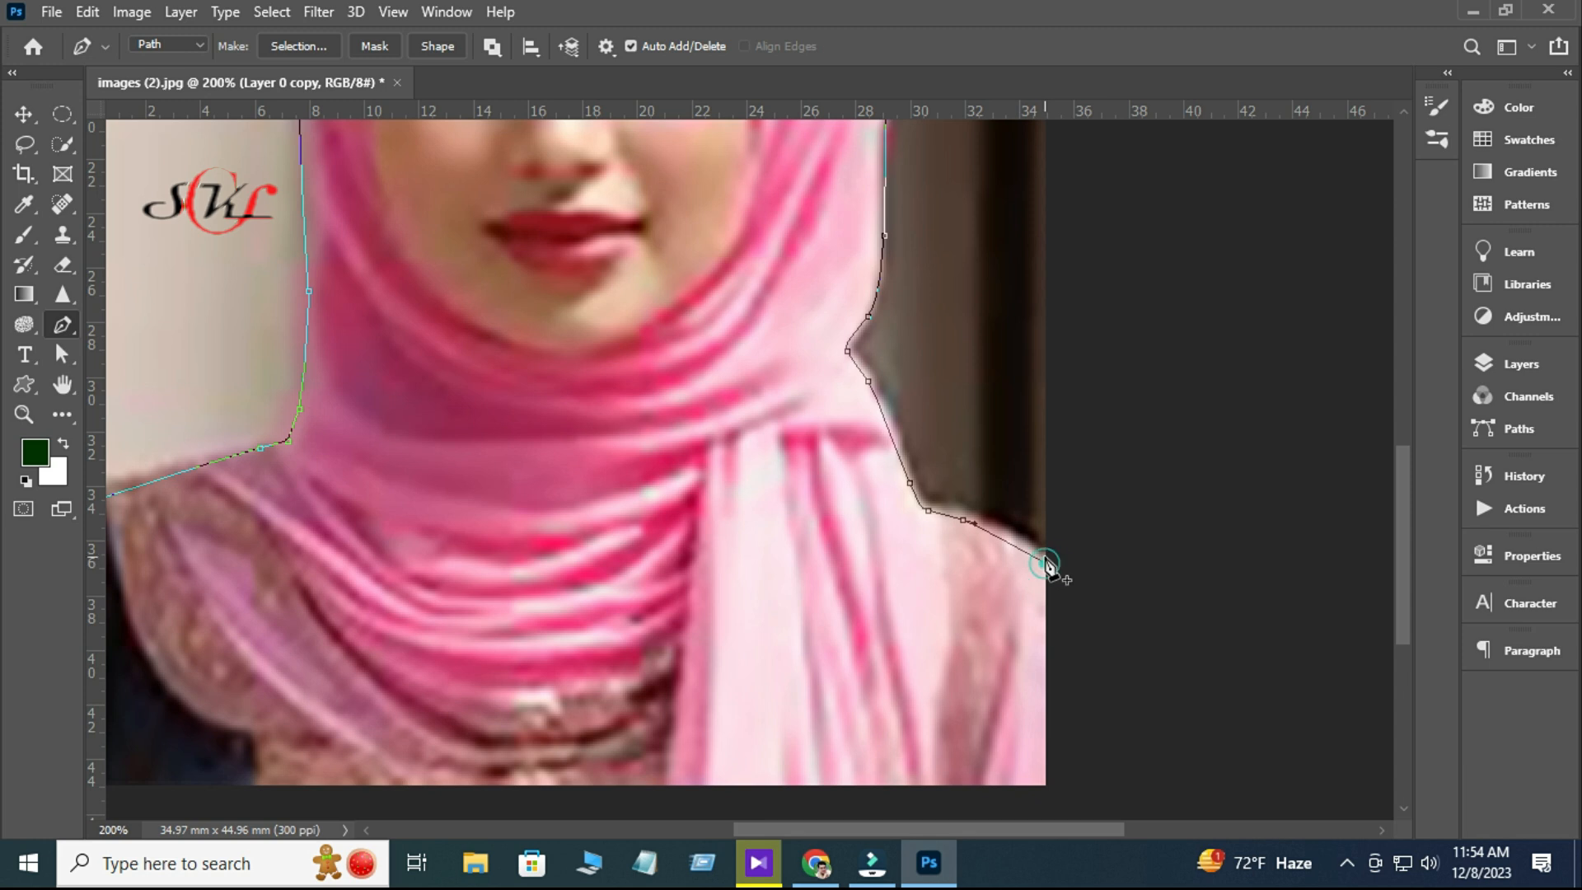
Step: Run the path around both upper canvas corners and close it at the starting anchor on the left shoulder
left_click_drag(803, 432, 853, 655)
left_click_drag(872, 459, 876, 516)
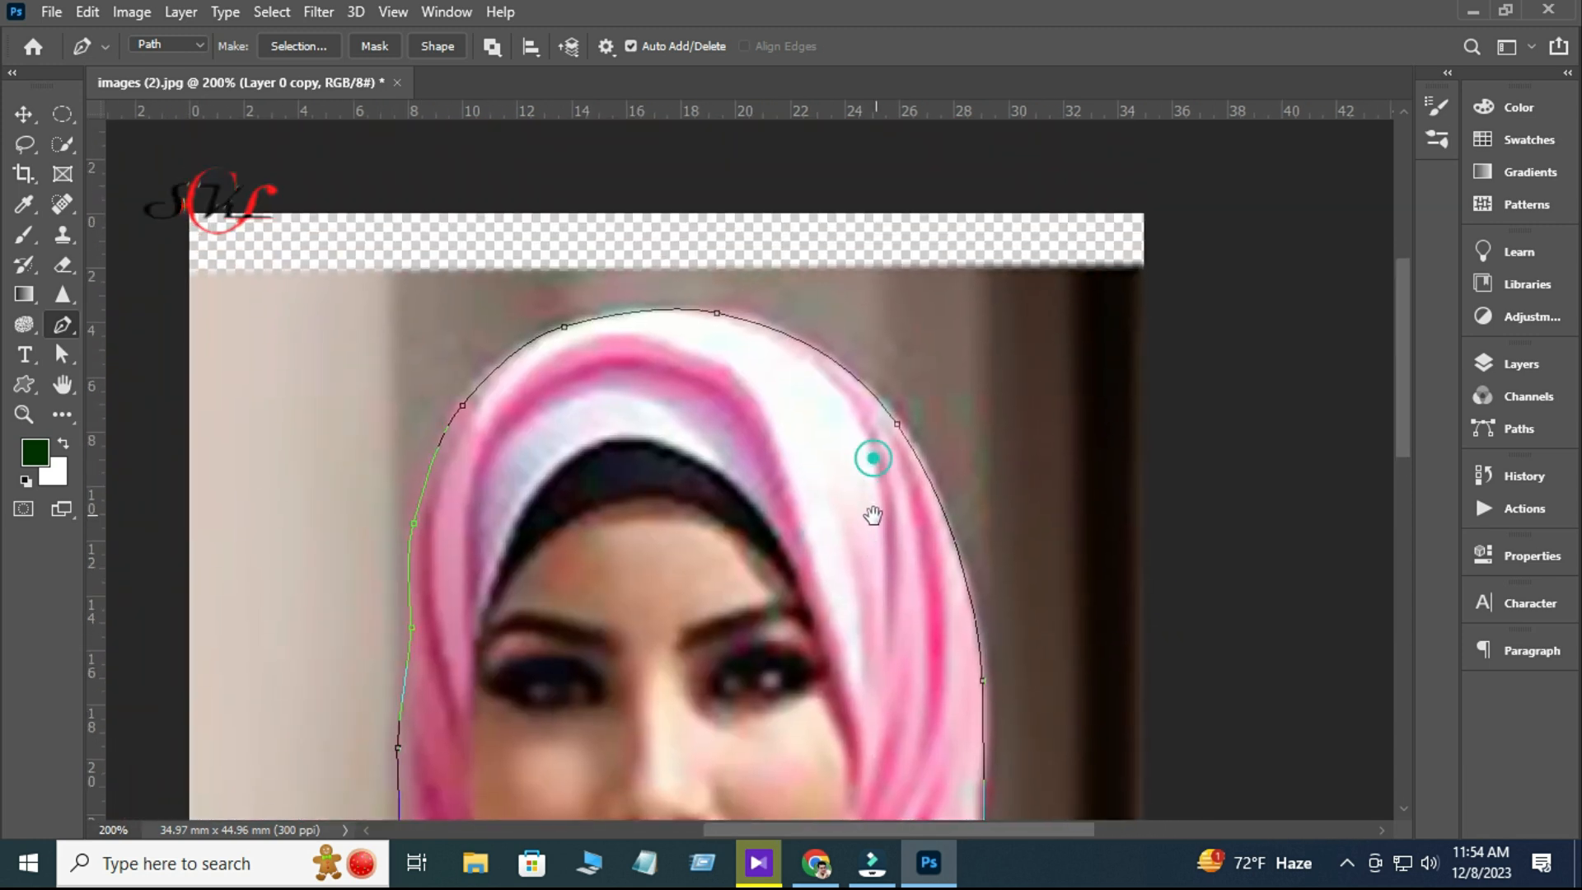
left_click(1144, 215)
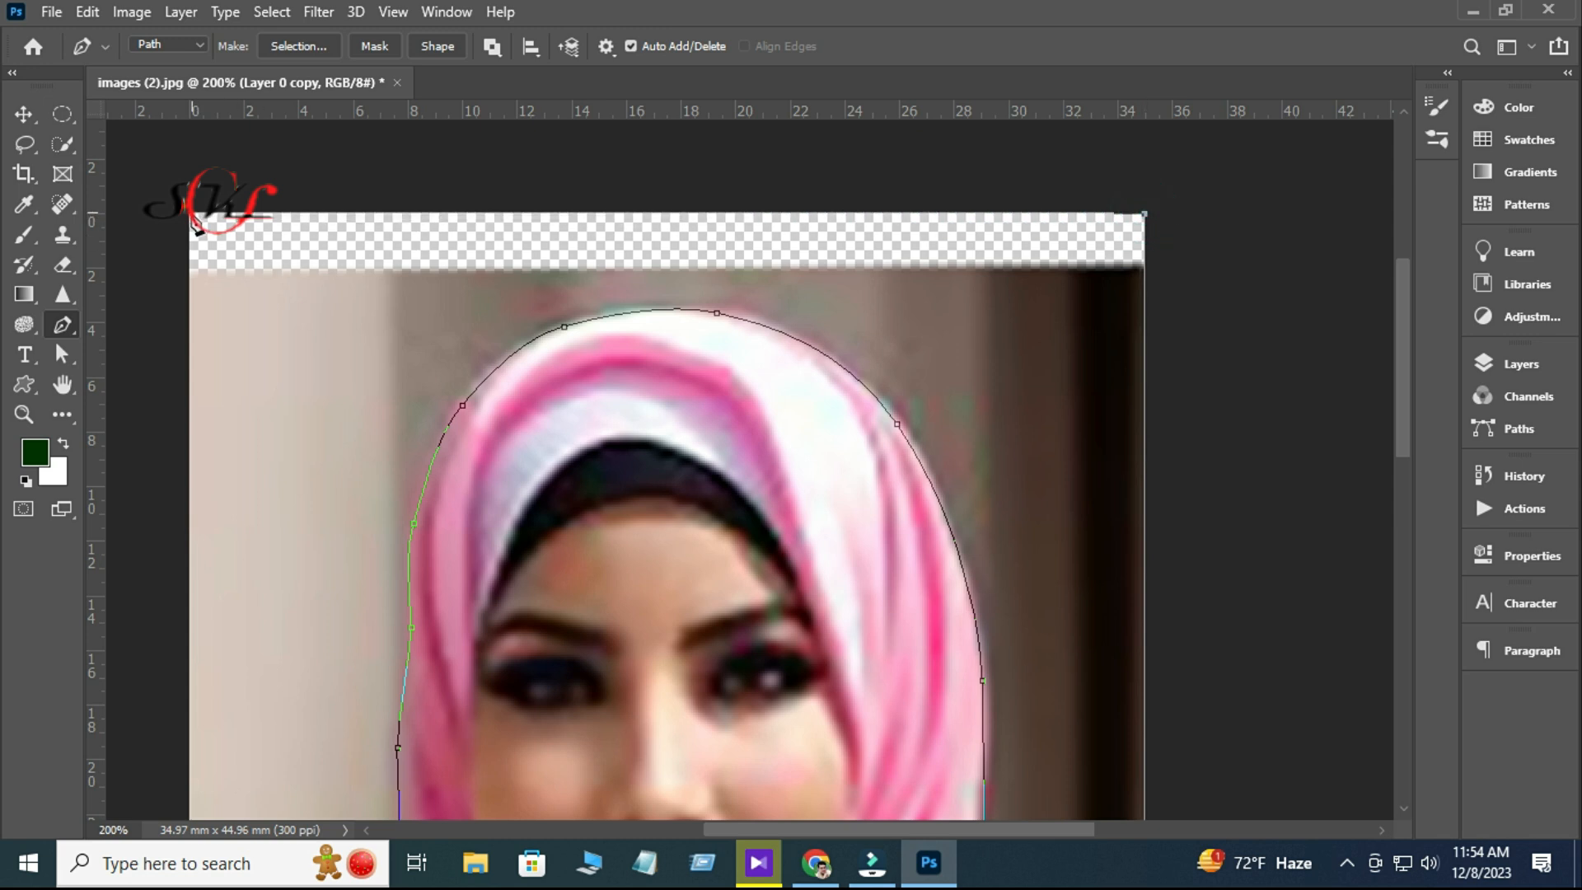
left_click(191, 216)
left_click_drag(508, 563, 576, 311)
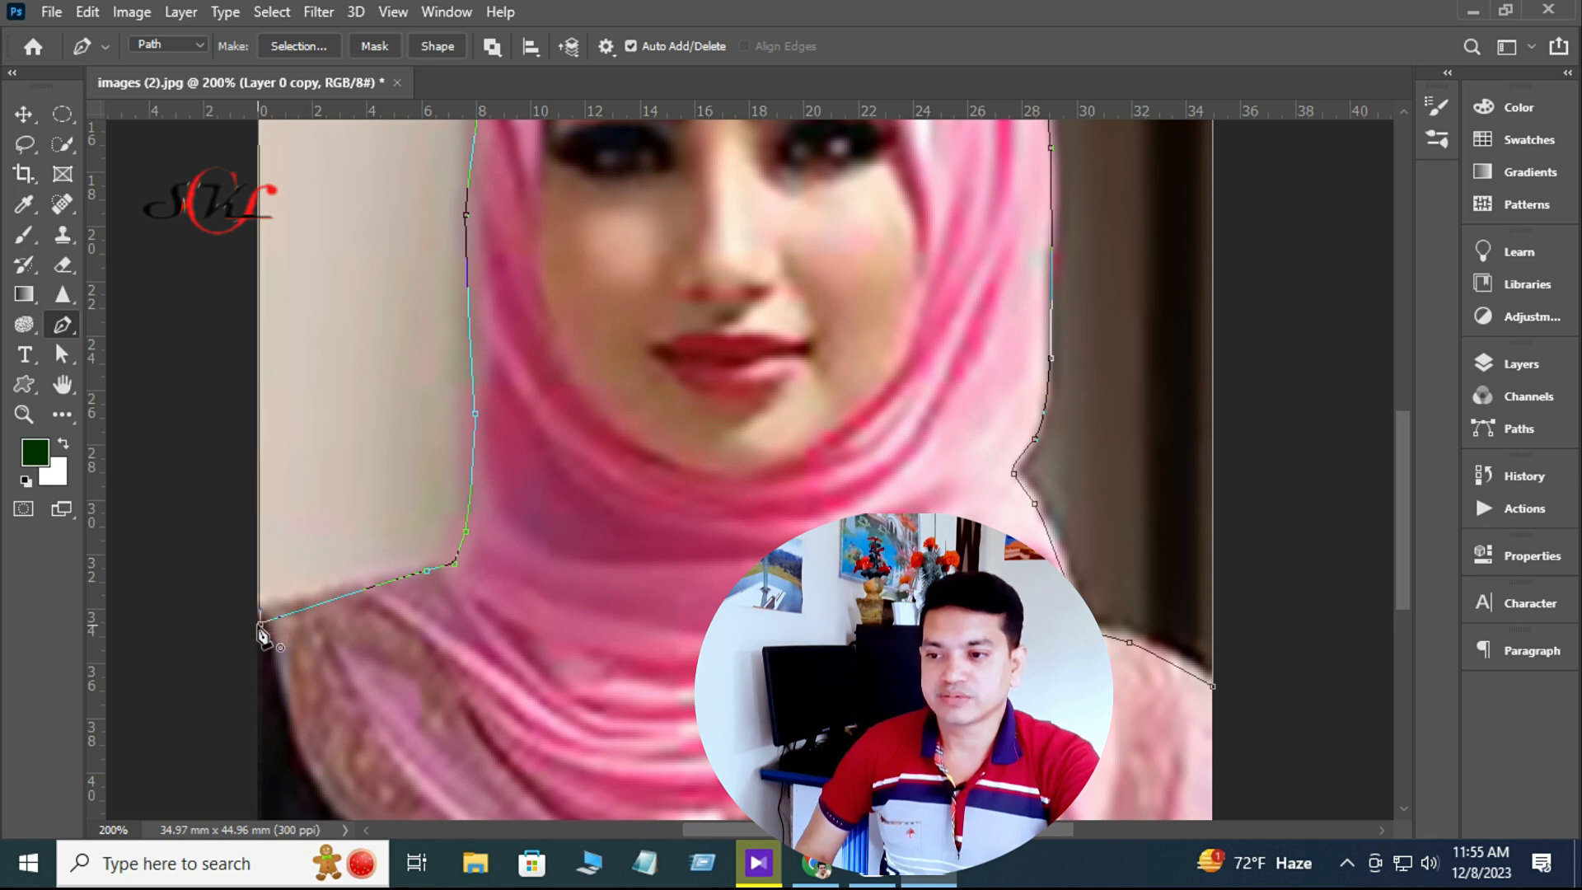
left_click(261, 628)
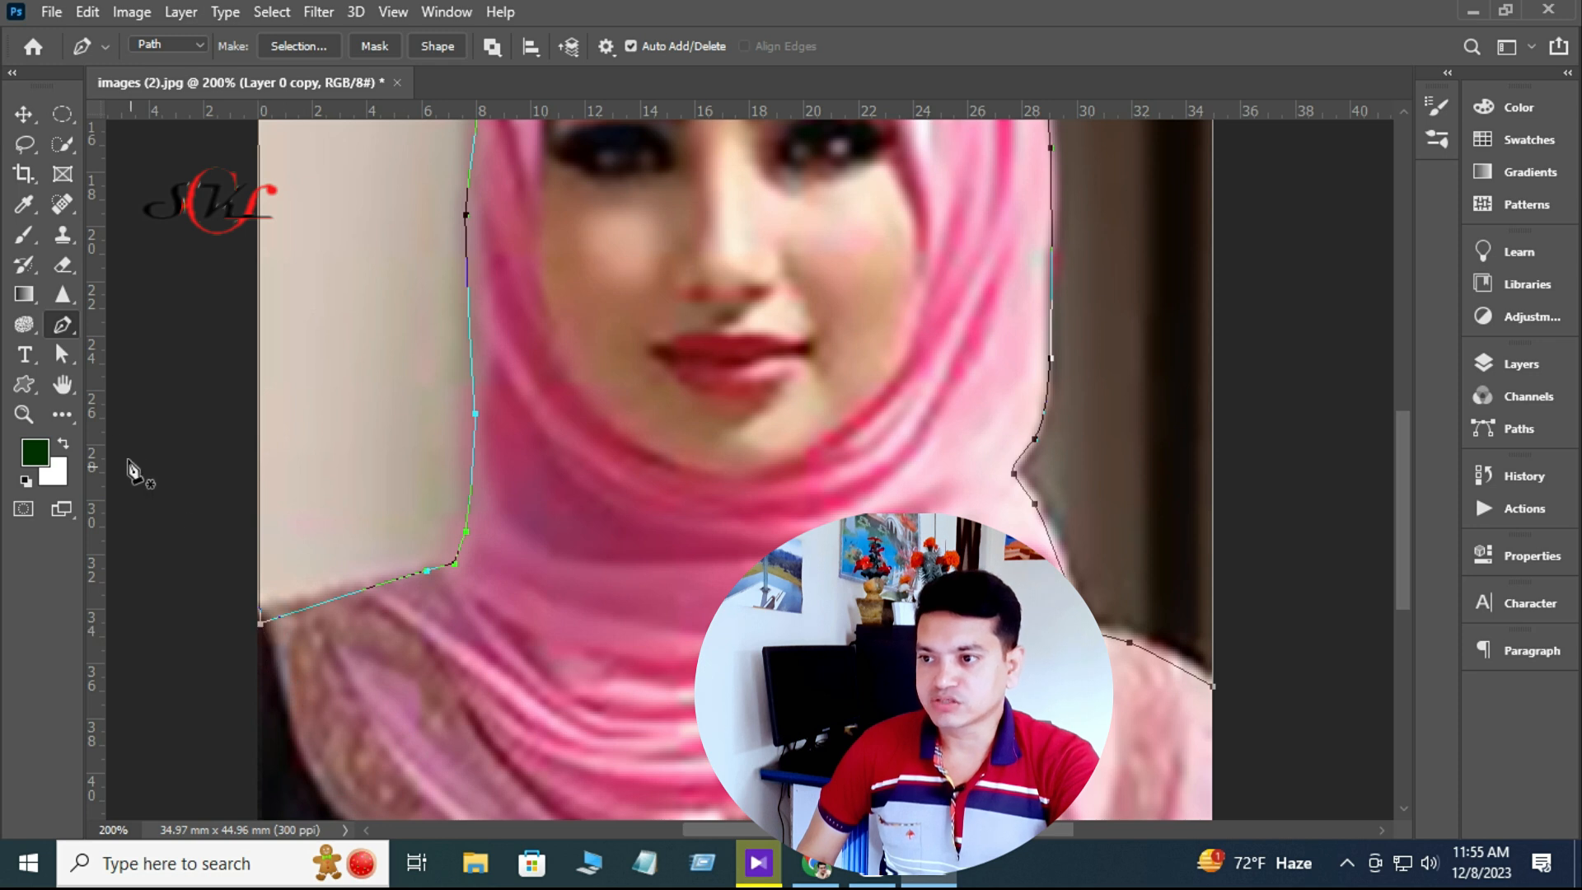
Step: Nudge the path's left shoulder anchor outward onto the canvas edge with the Direct Selection tool and check the outline
left_click(60, 356)
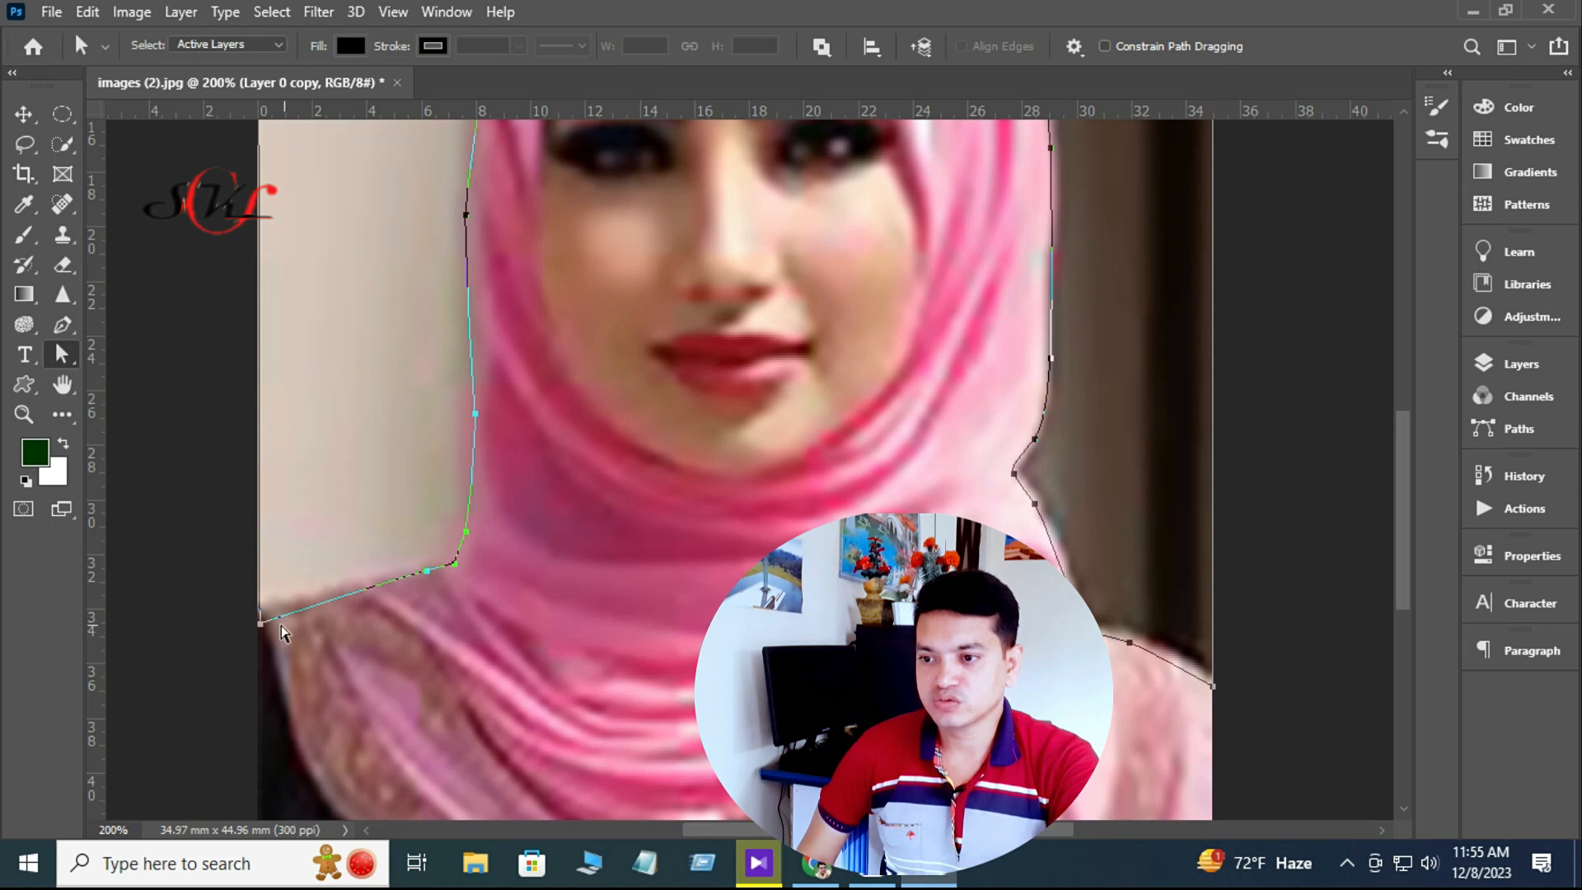
left_click(259, 625)
left_click(260, 624)
key("Left")
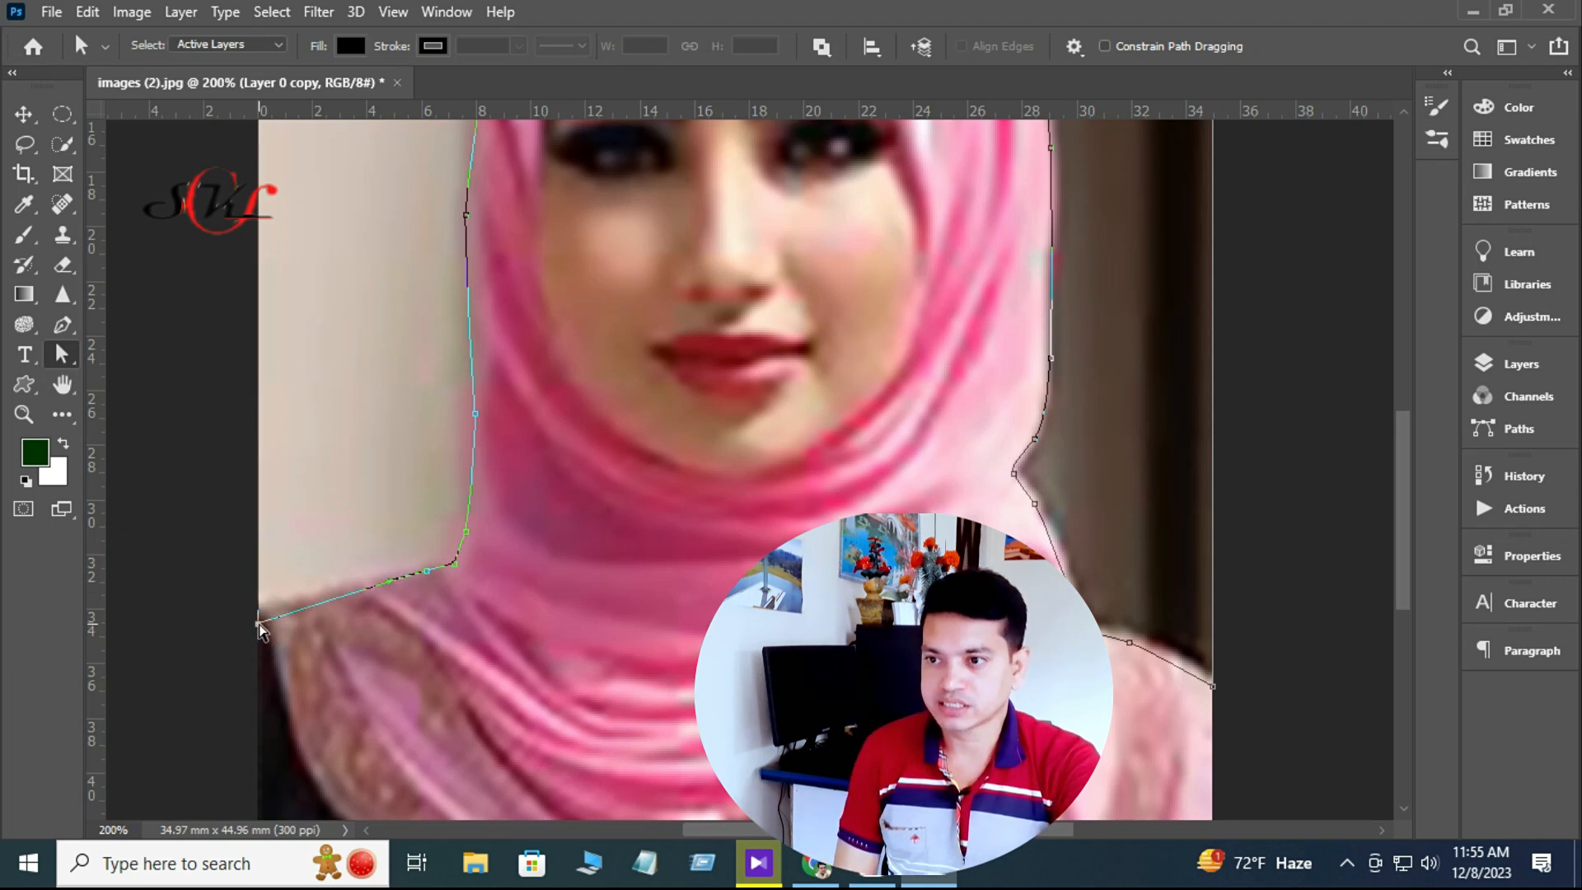
scroll(401, 719, "up", 5)
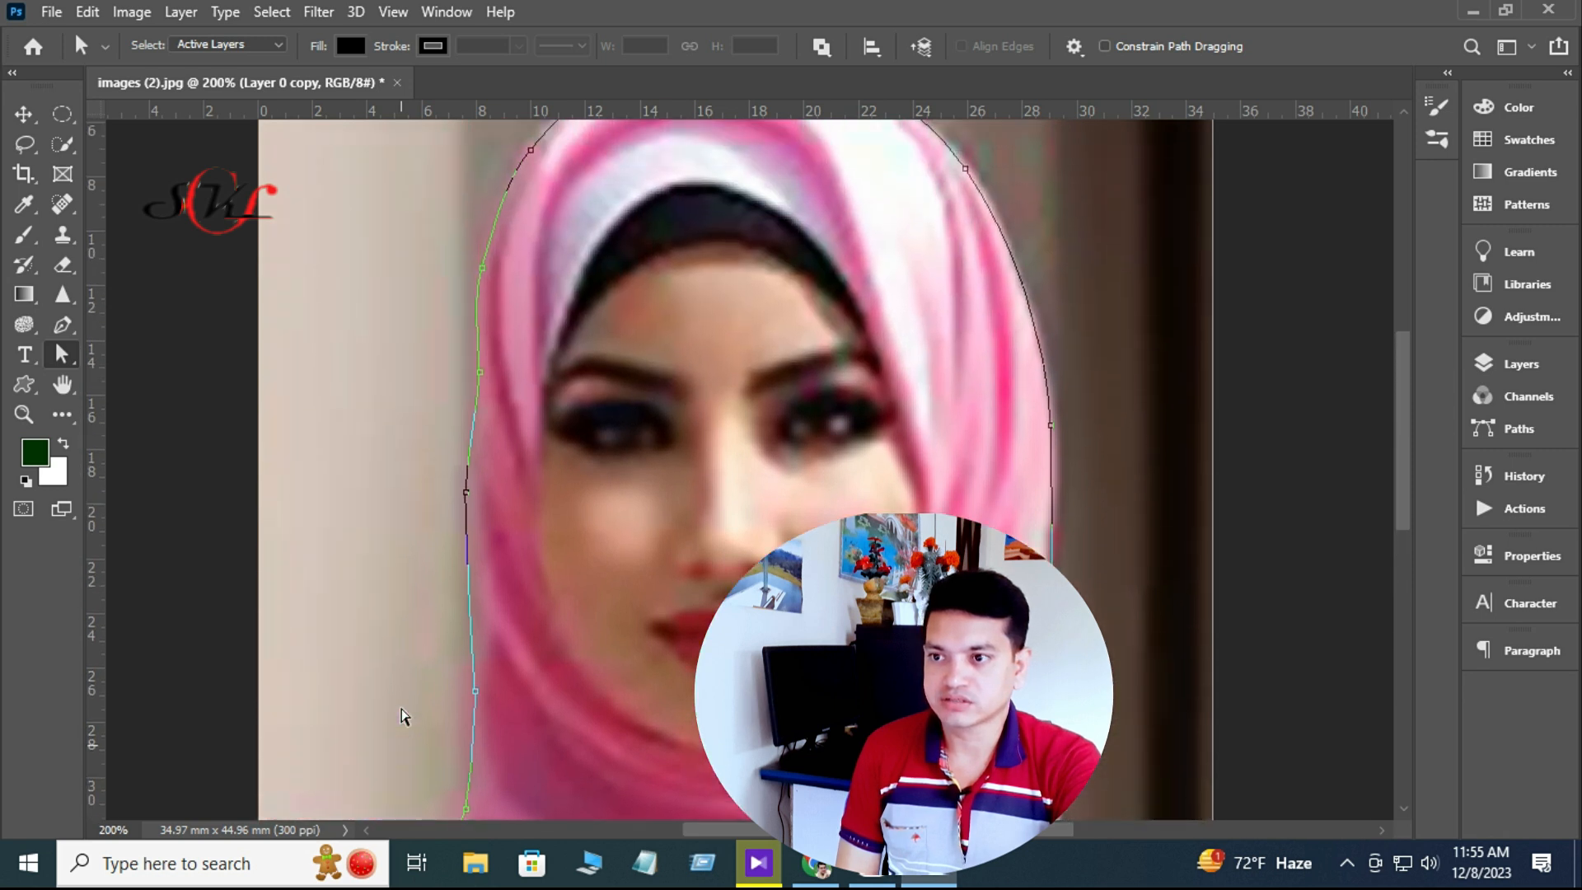
scroll(402, 717, "up", 3)
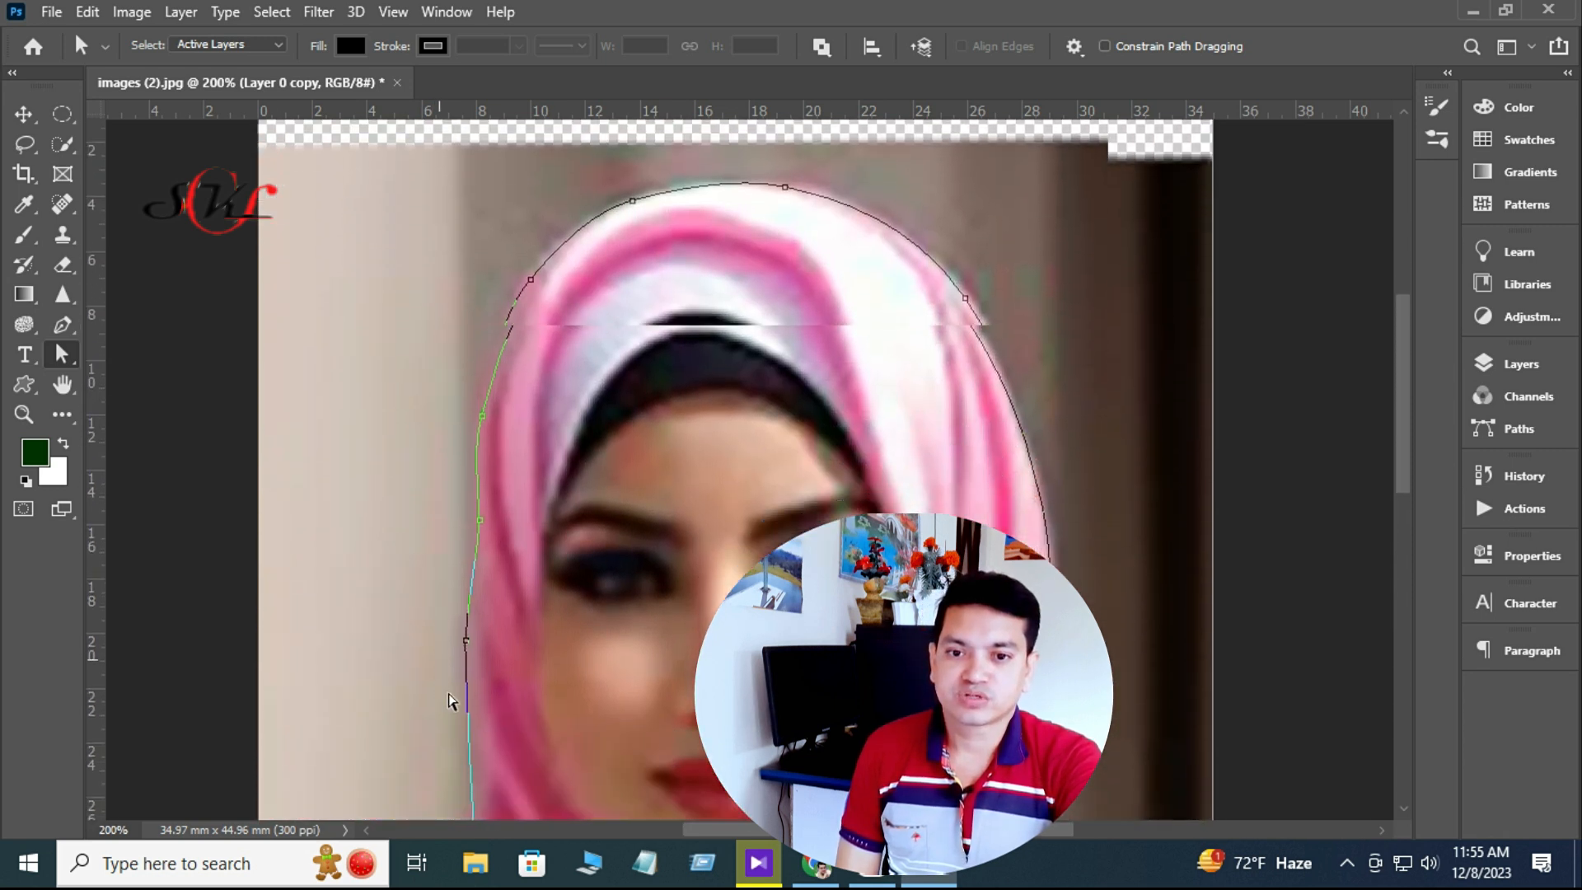
scroll(452, 702, "down", 5)
Step: Convert the pen path into a new anti-aliased selection with a 1-pixel feather radius
left_click(62, 324)
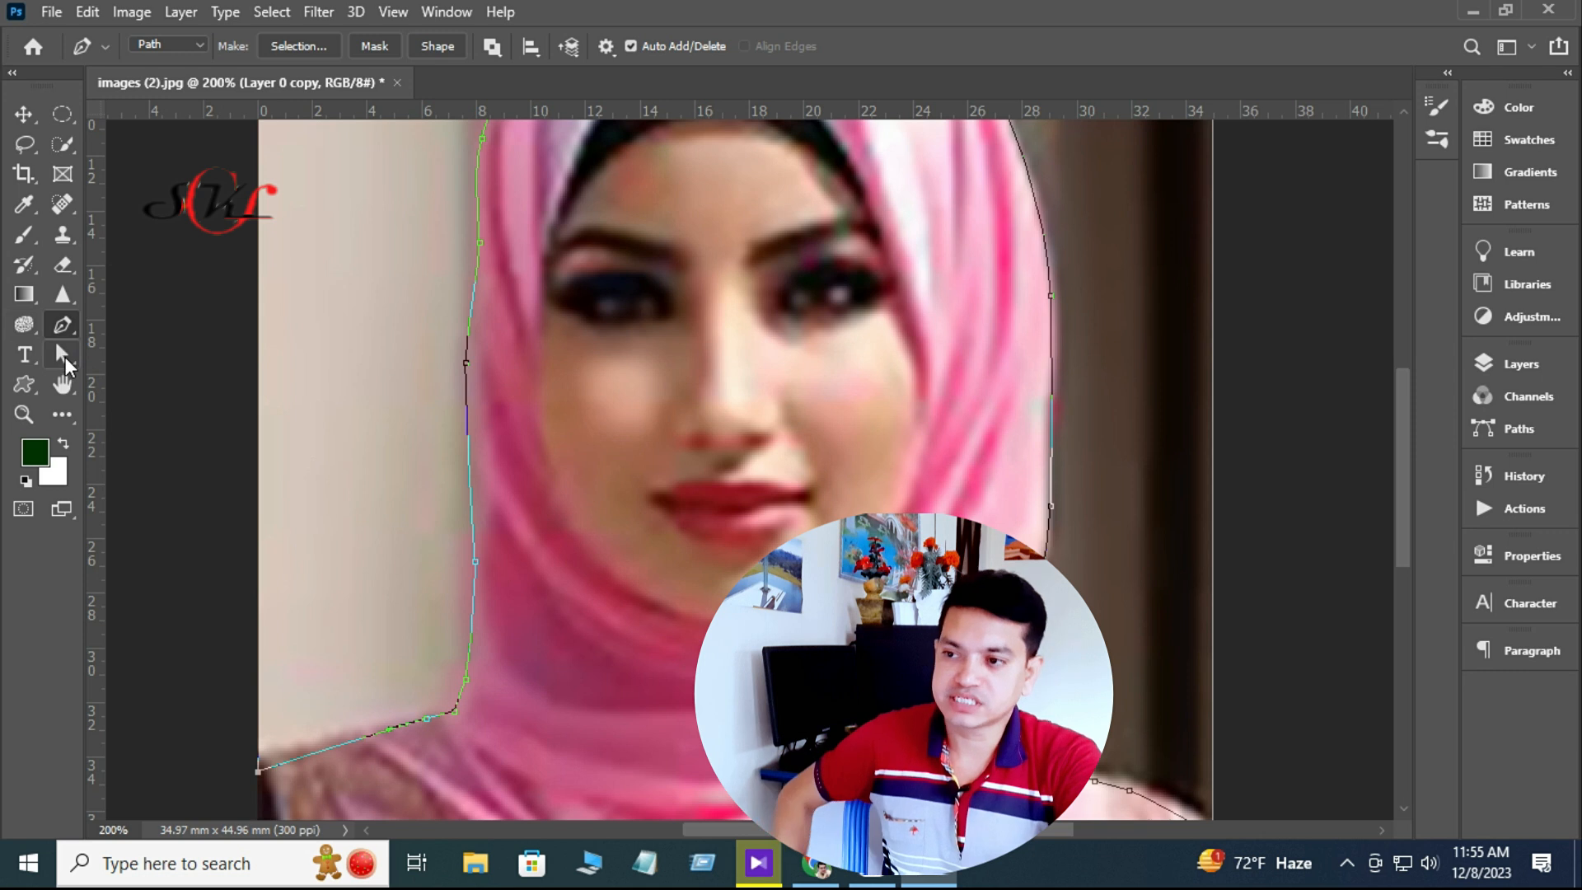
right_click(764, 407)
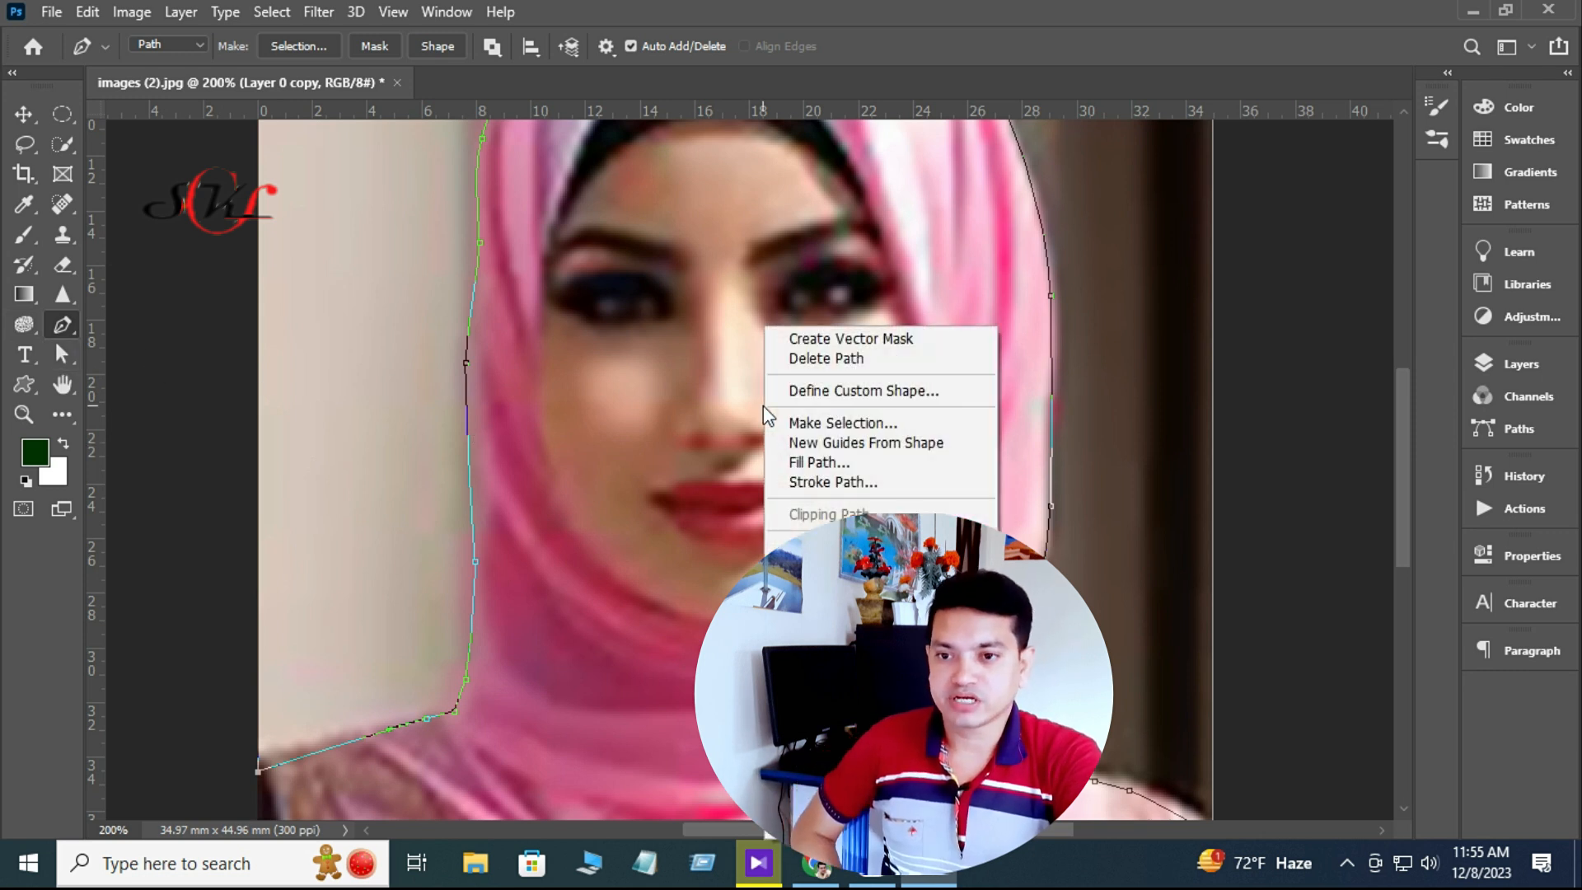
left_click(824, 422)
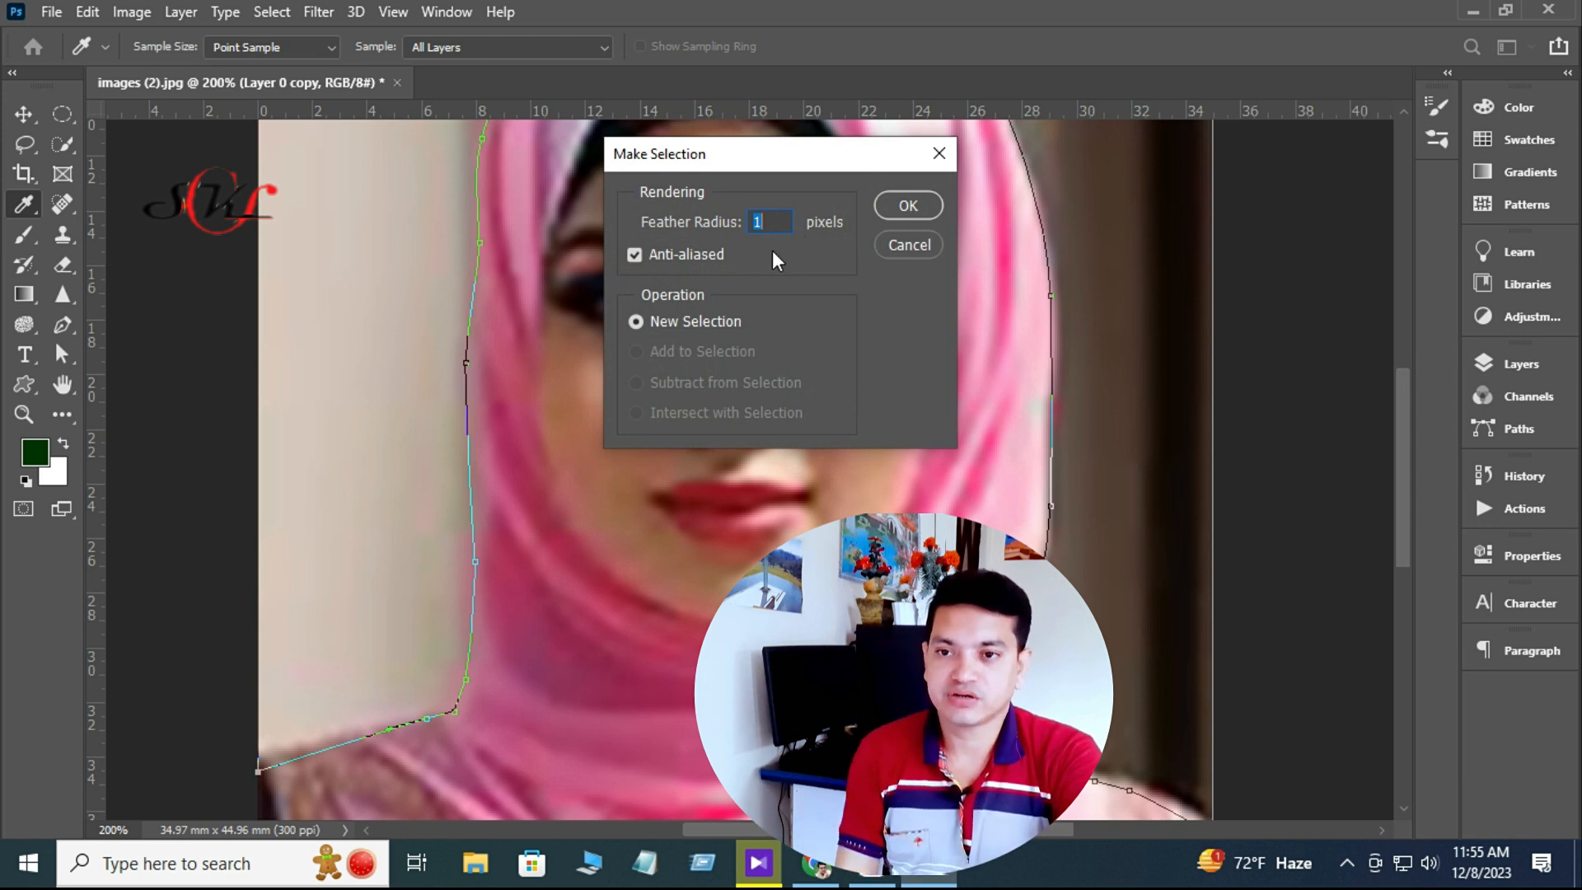
left_click(906, 206)
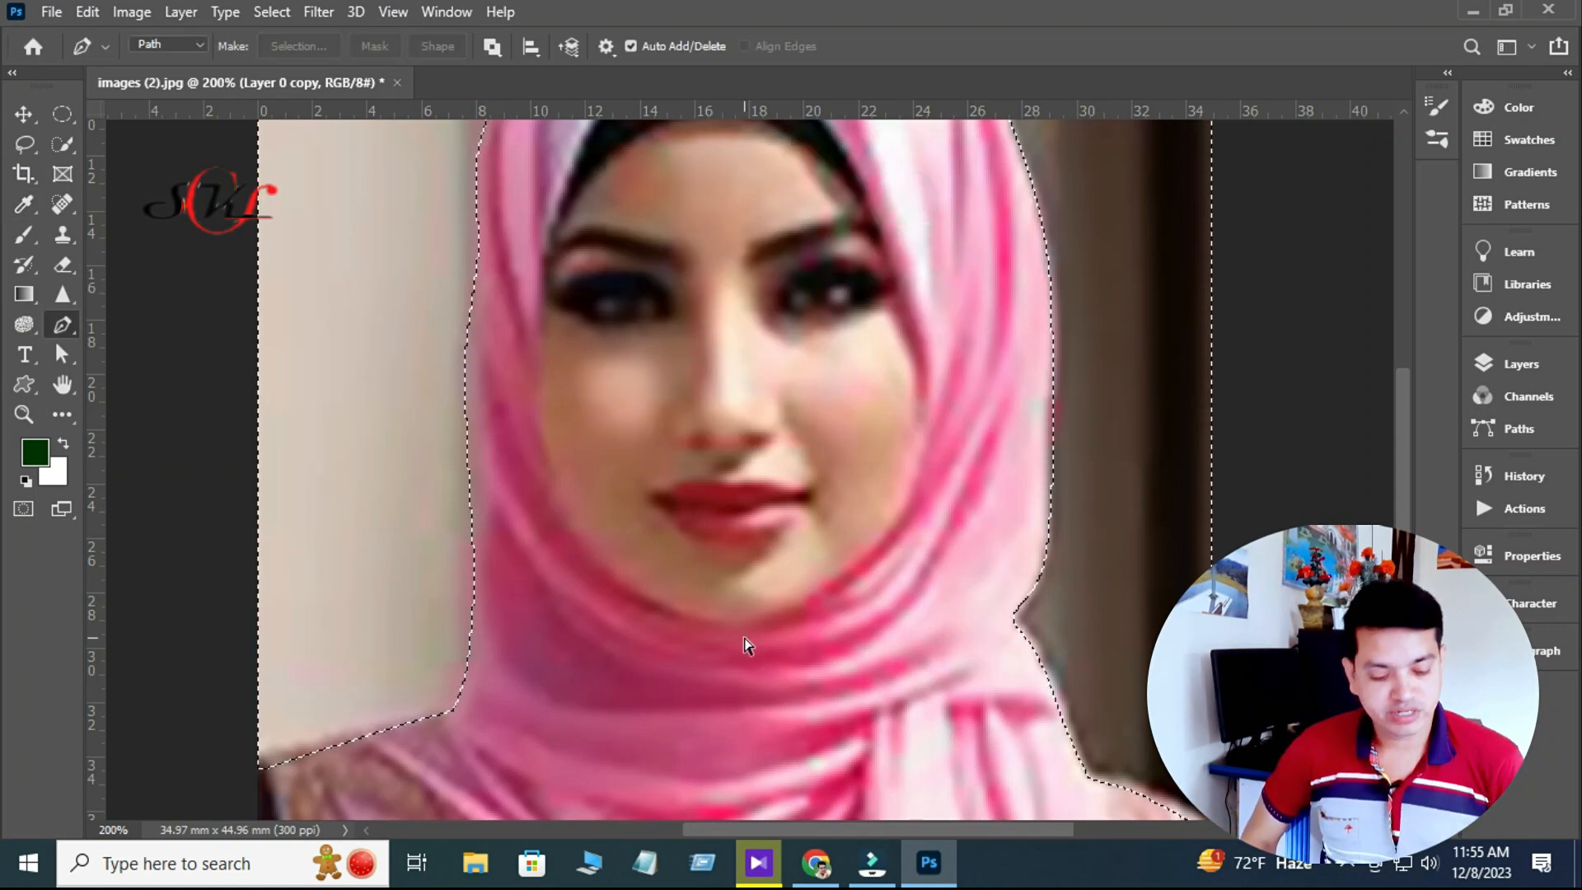
Step: Set the background color to a bright blue
key("ctrl+minus")
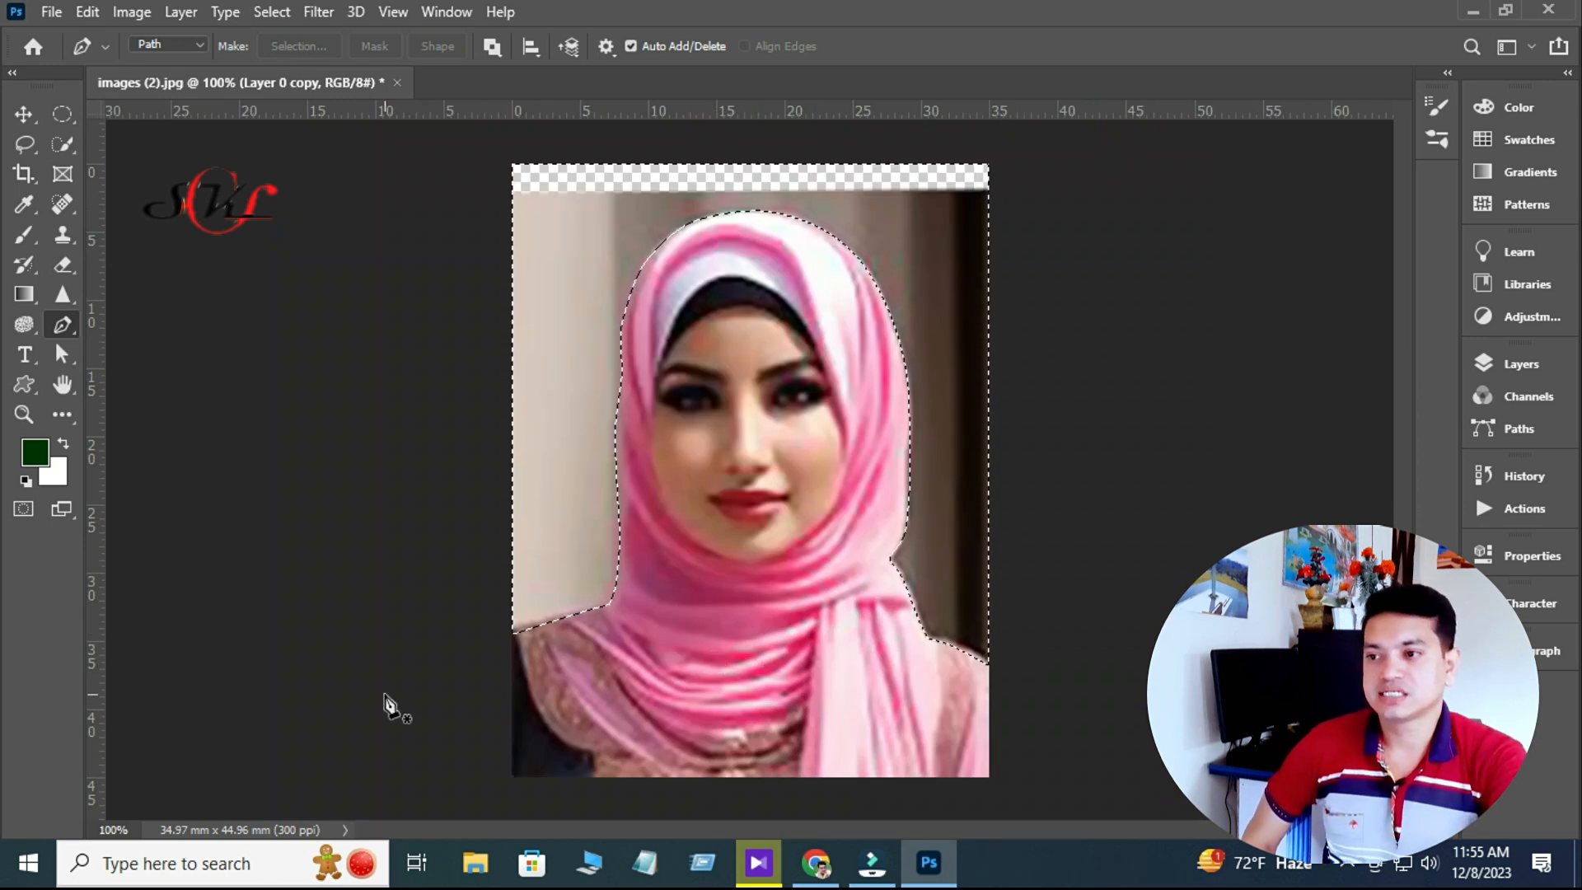
left_click(54, 471)
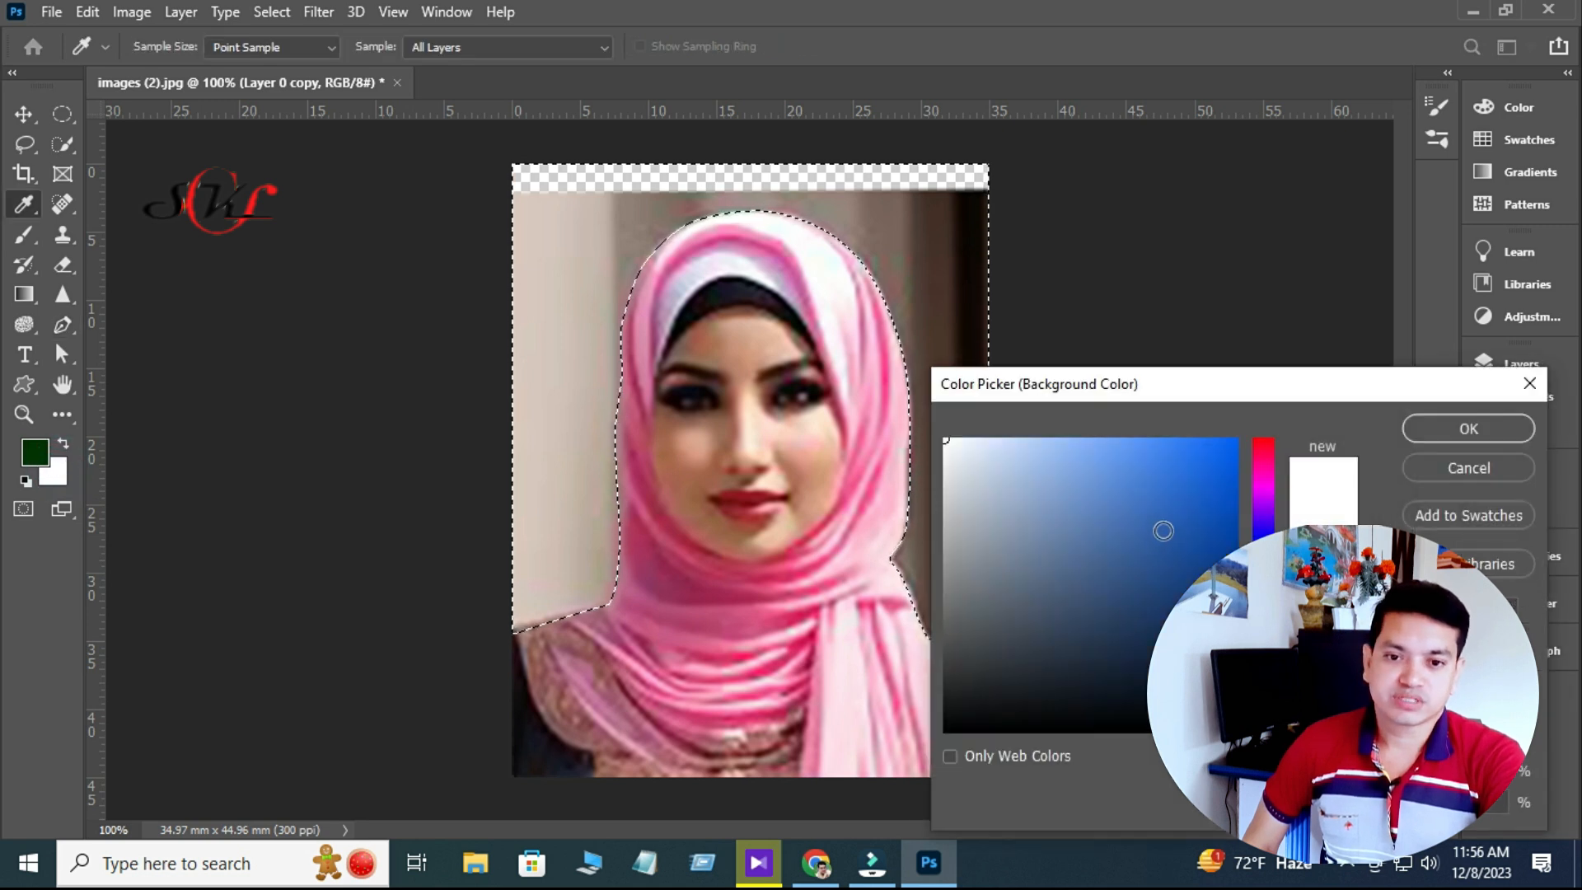
left_click(1176, 458)
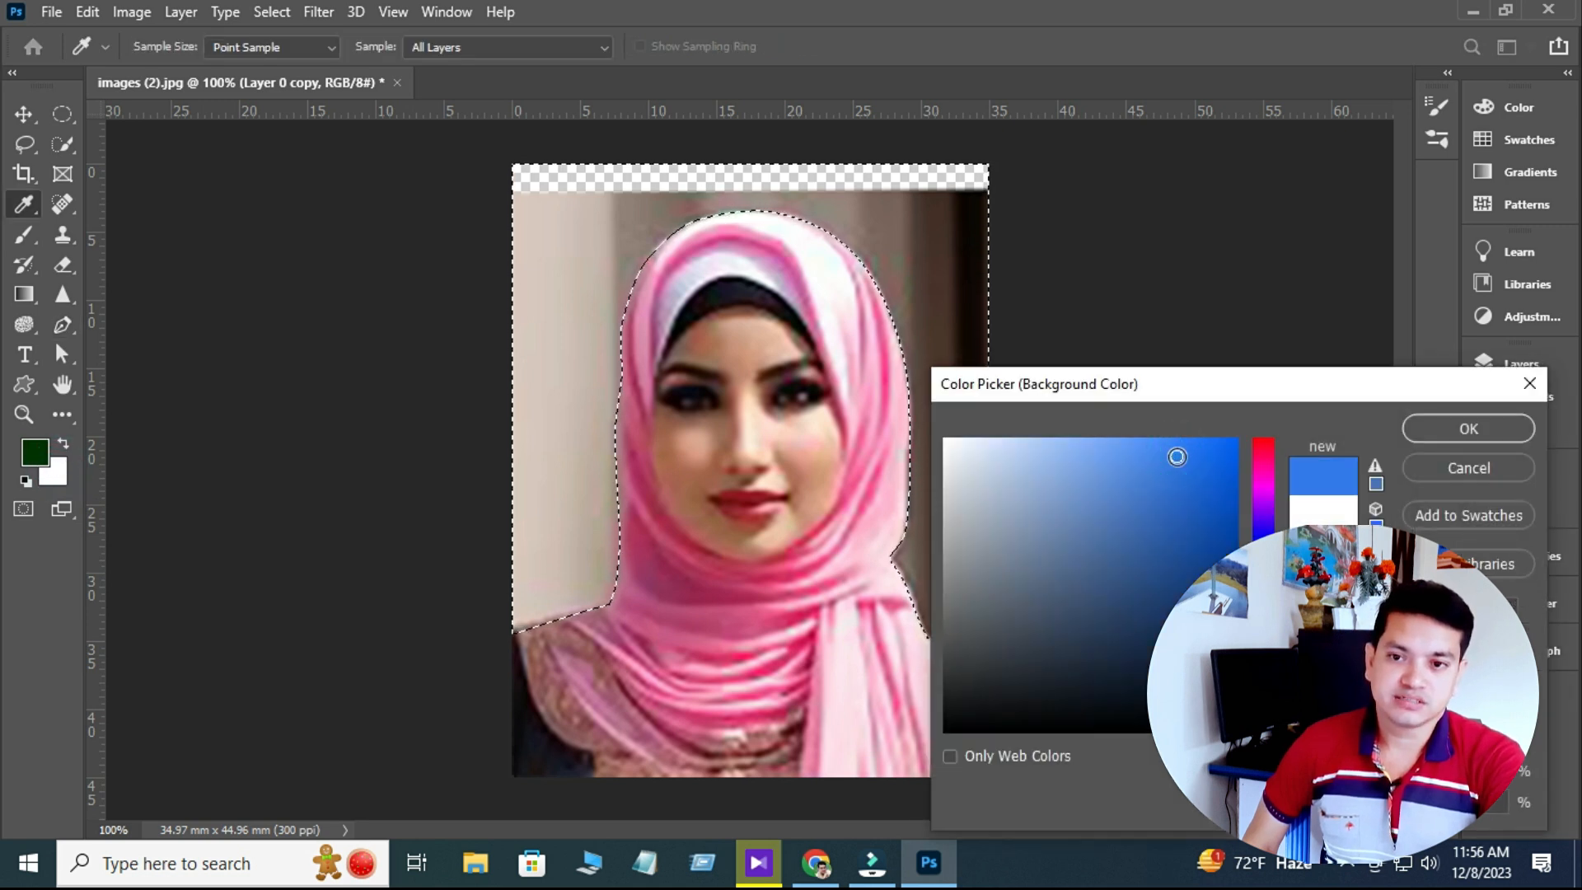
left_click(1452, 430)
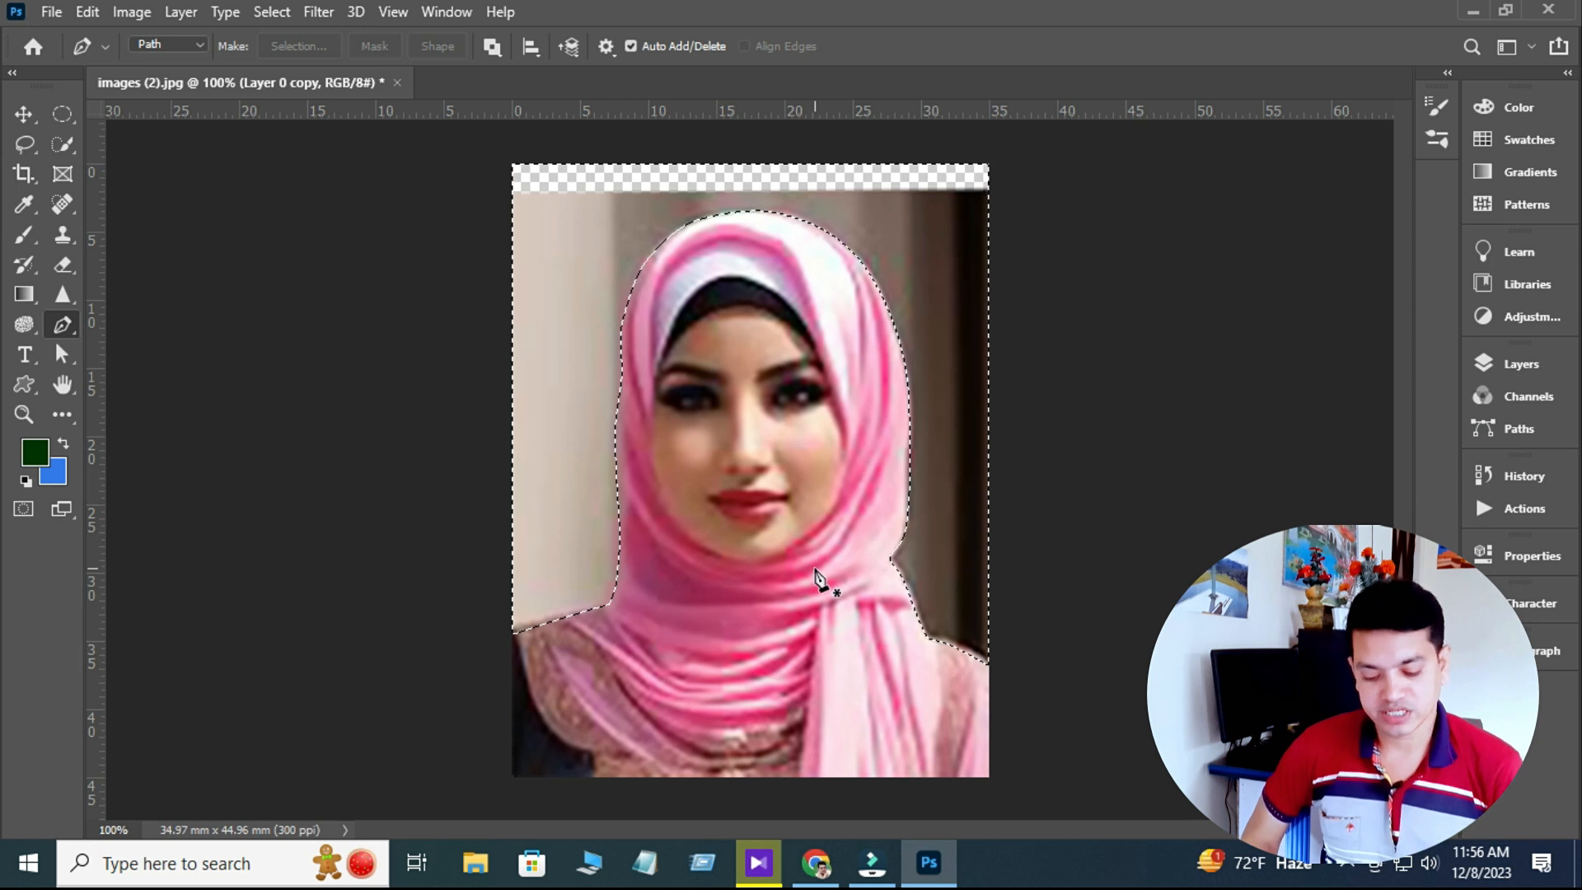
Step: Try filling the selected backdrop with the blue background color, and undo back to the pen path
key("ctrl+BackSpace")
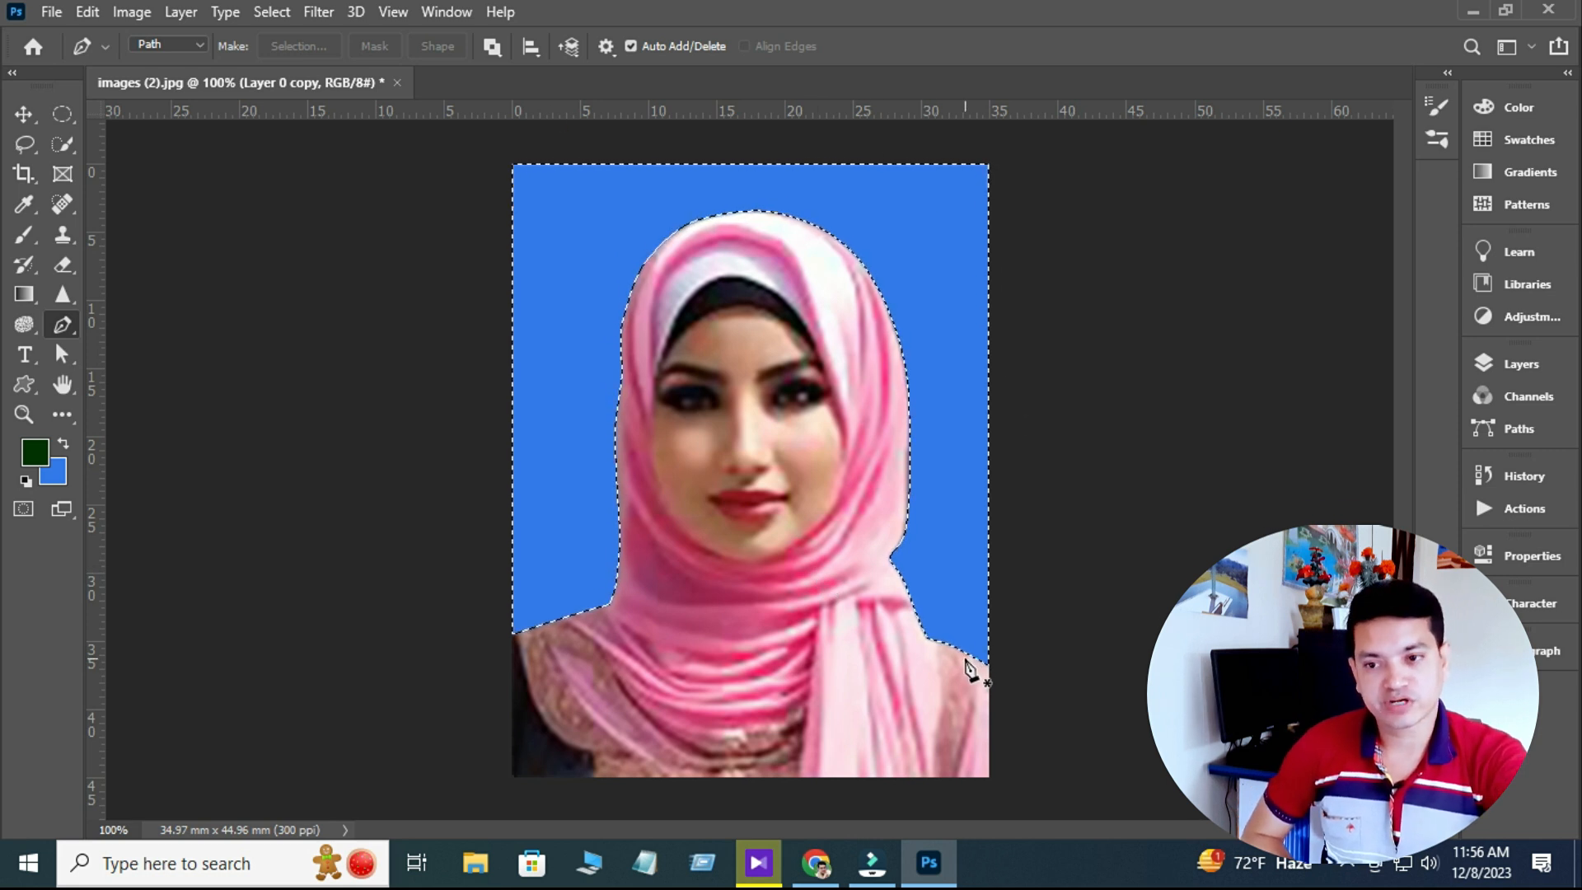
key("ctrl+d")
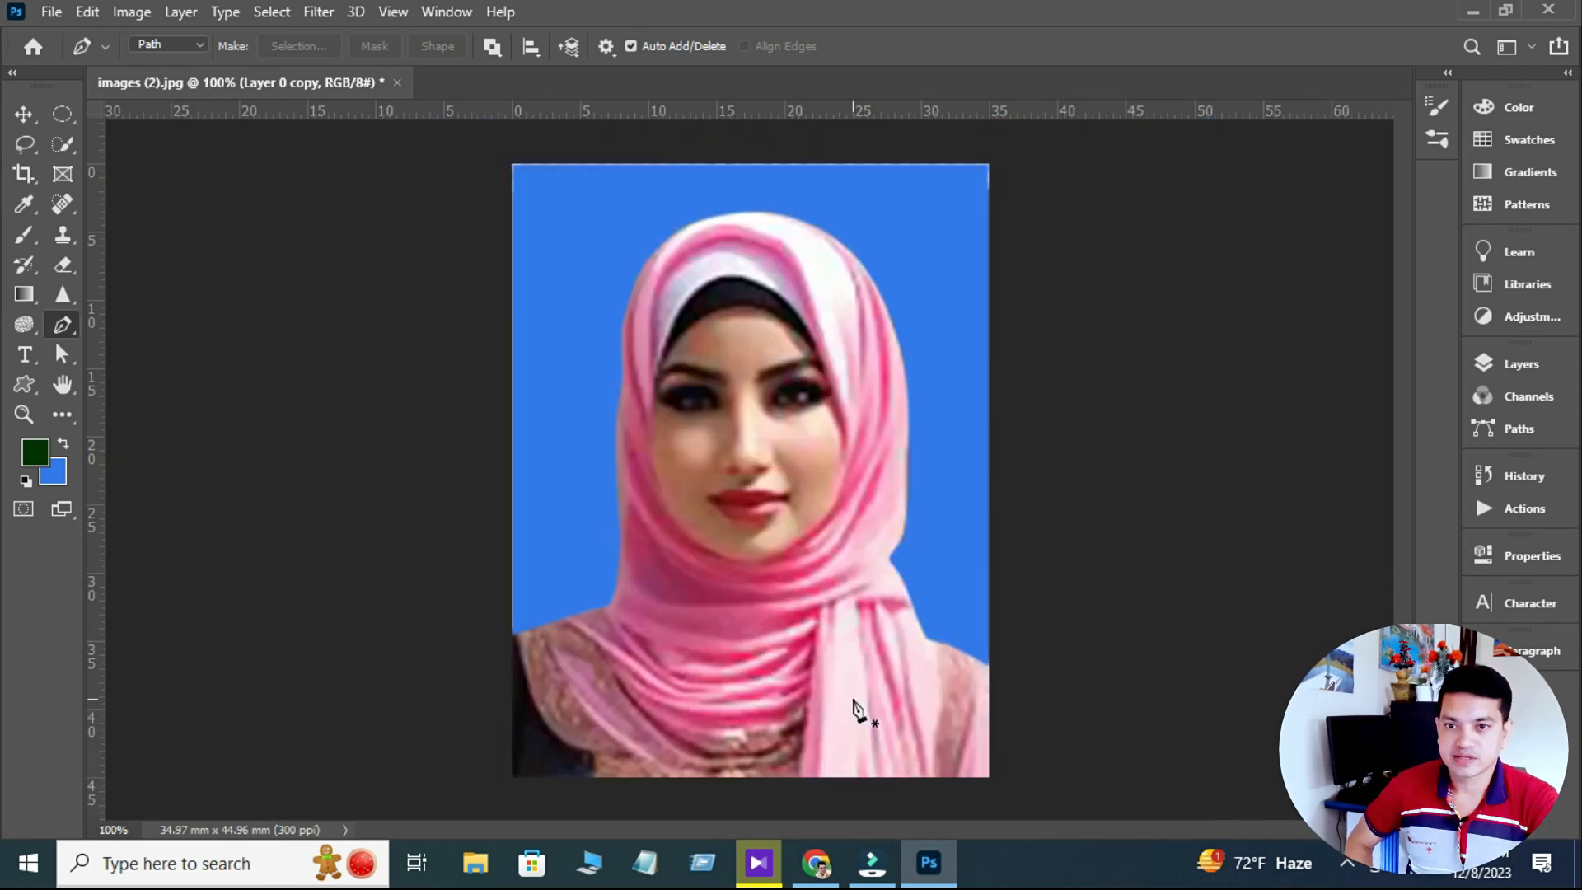
key("ctrl+z")
key("ctrl+z")
key("ctrl+z")
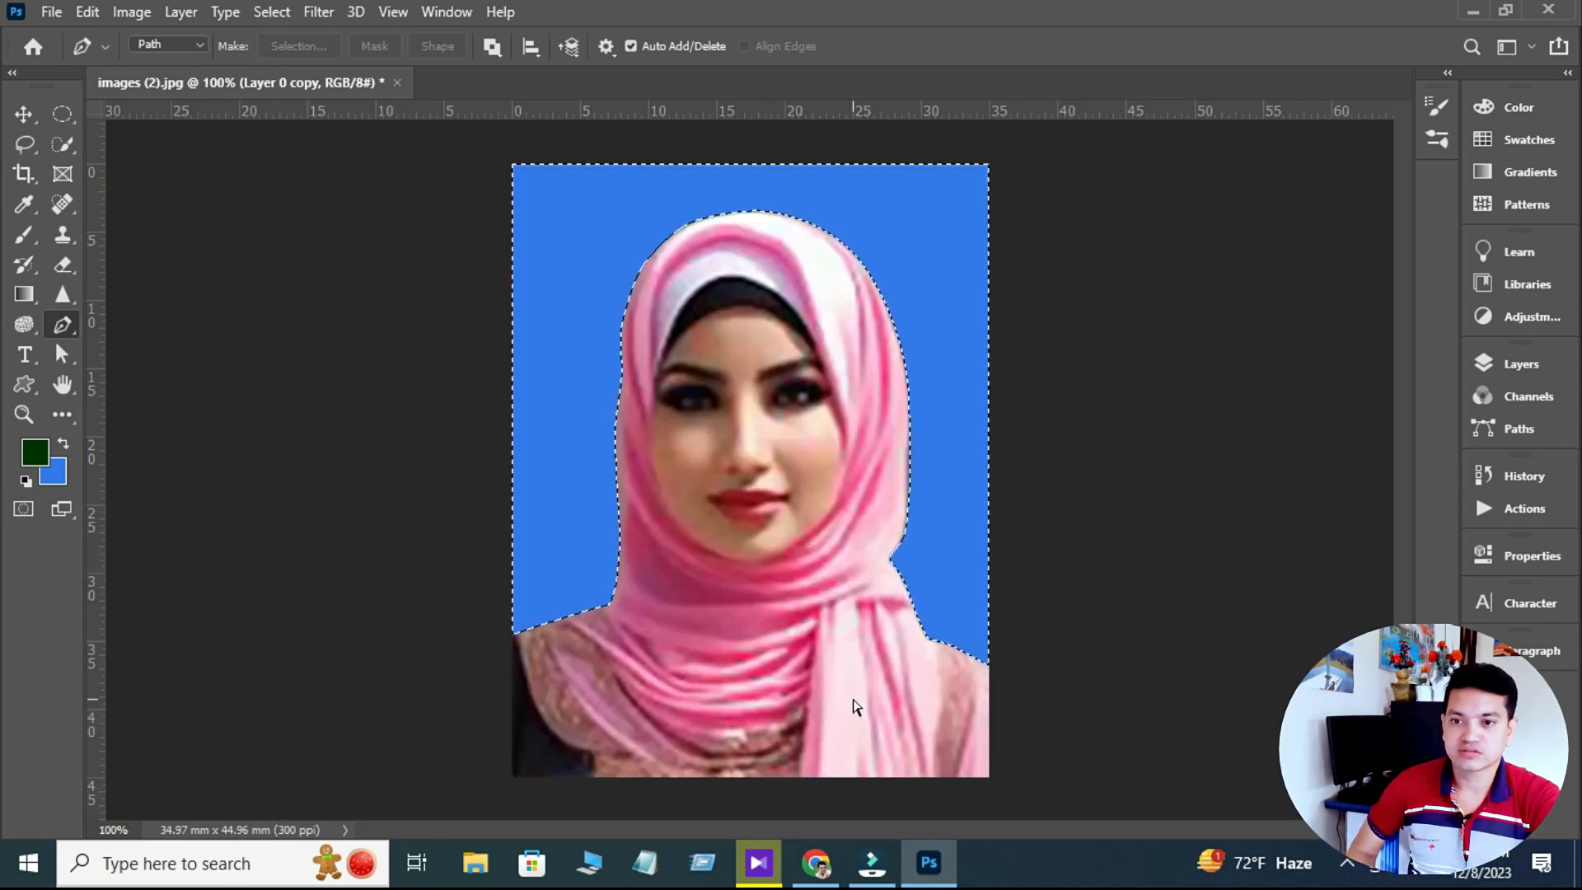
Step: Make a new anti-aliased selection from the pen path with a 2-pixel feather radius
right_click(932, 296)
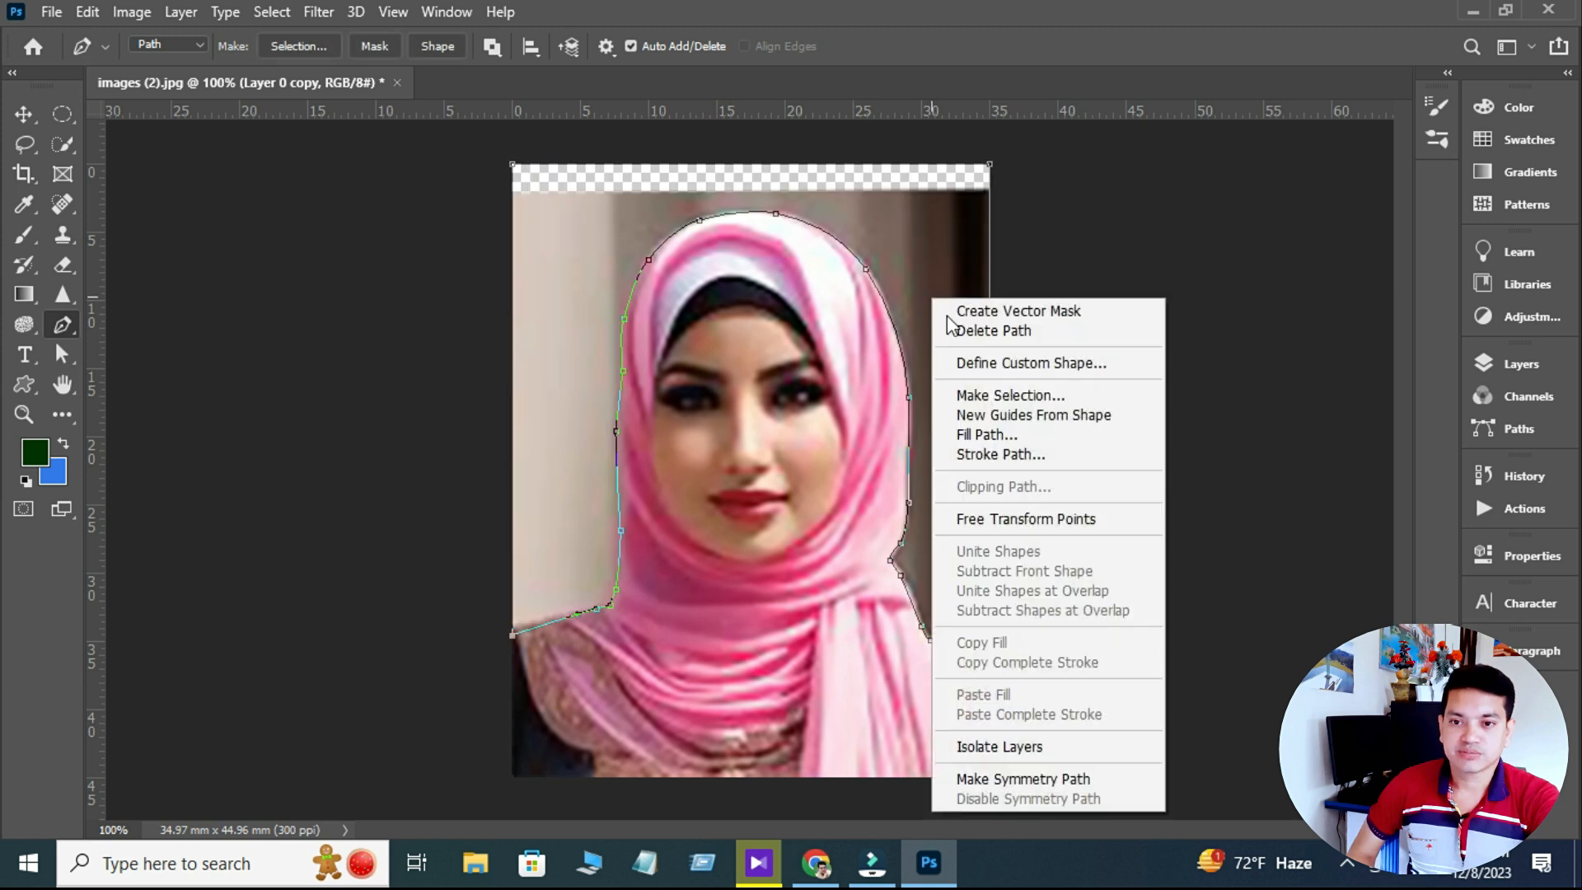
left_click(980, 399)
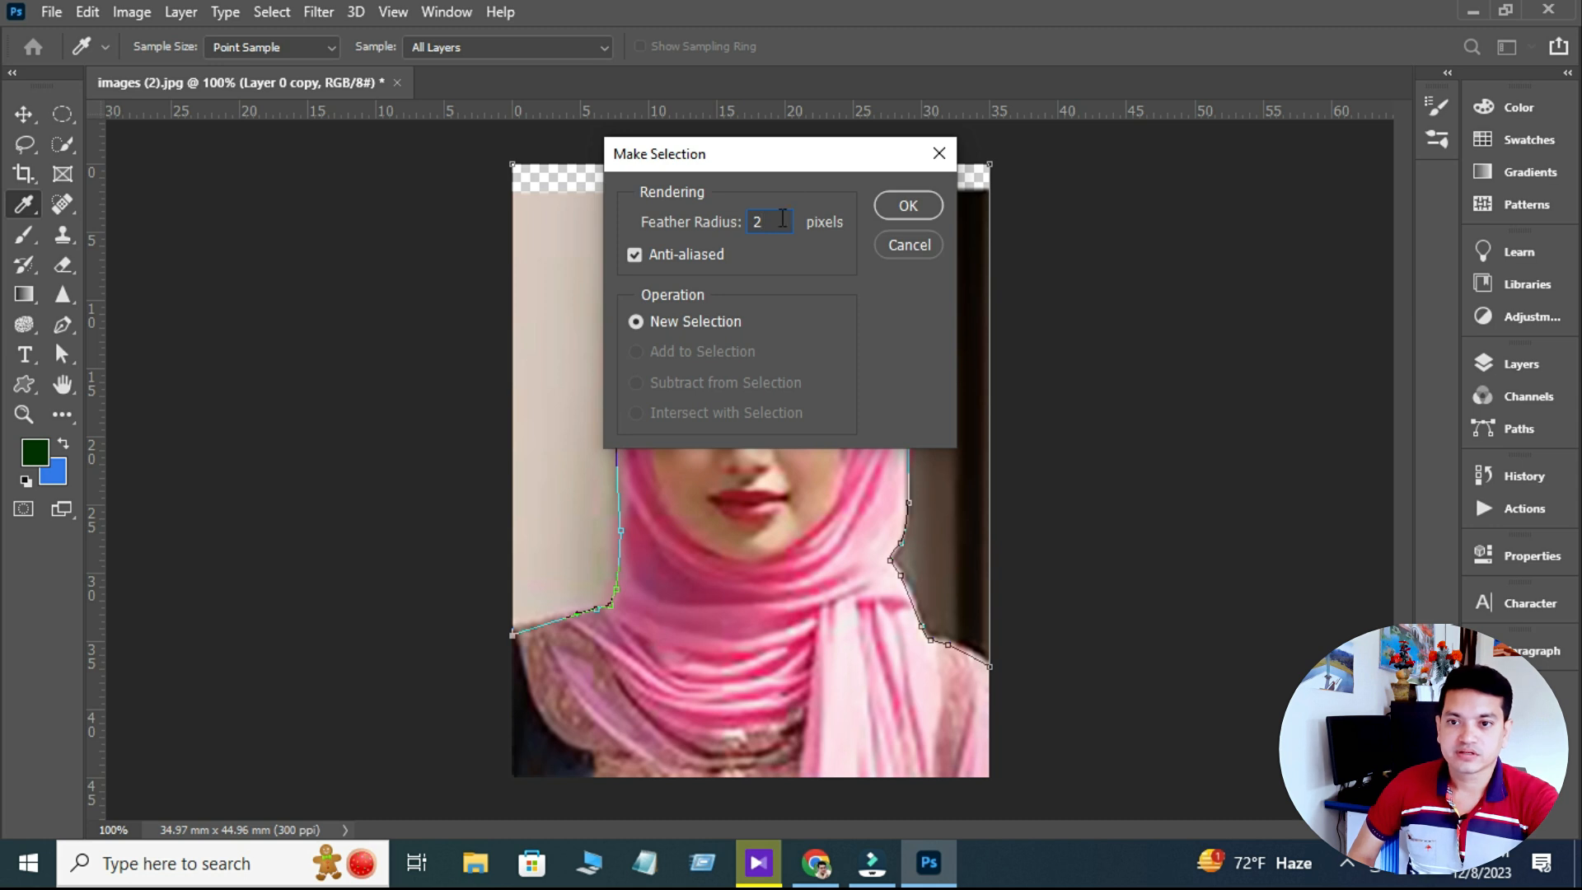
left_click(893, 210)
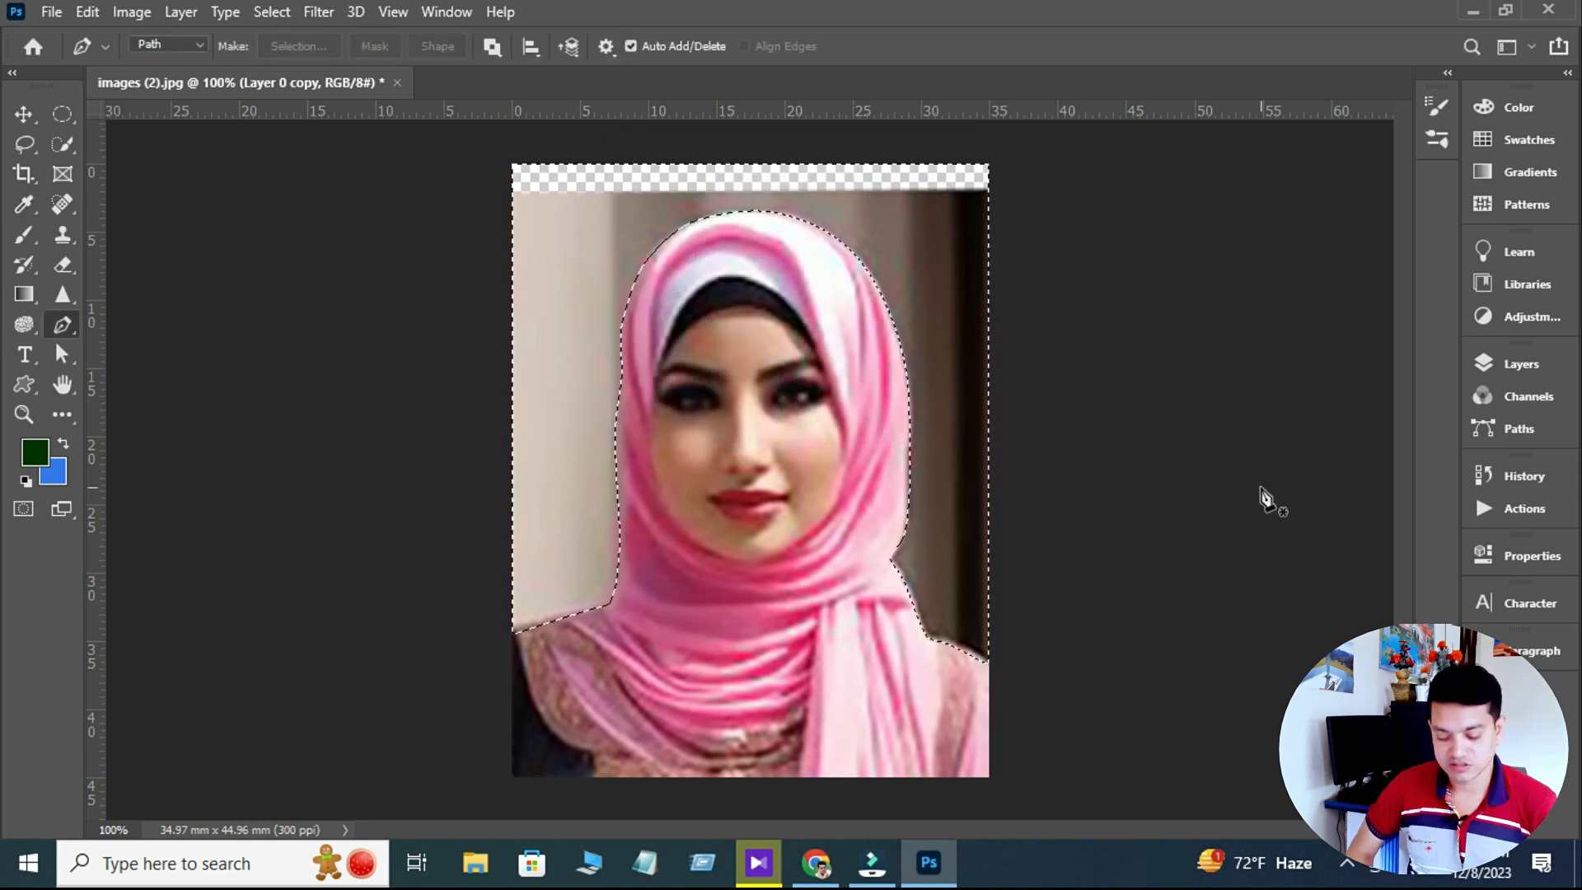
Step: Fill the selected backdrop around the woman with the blue background color and clear the selection
key("ctrl+BackSpace")
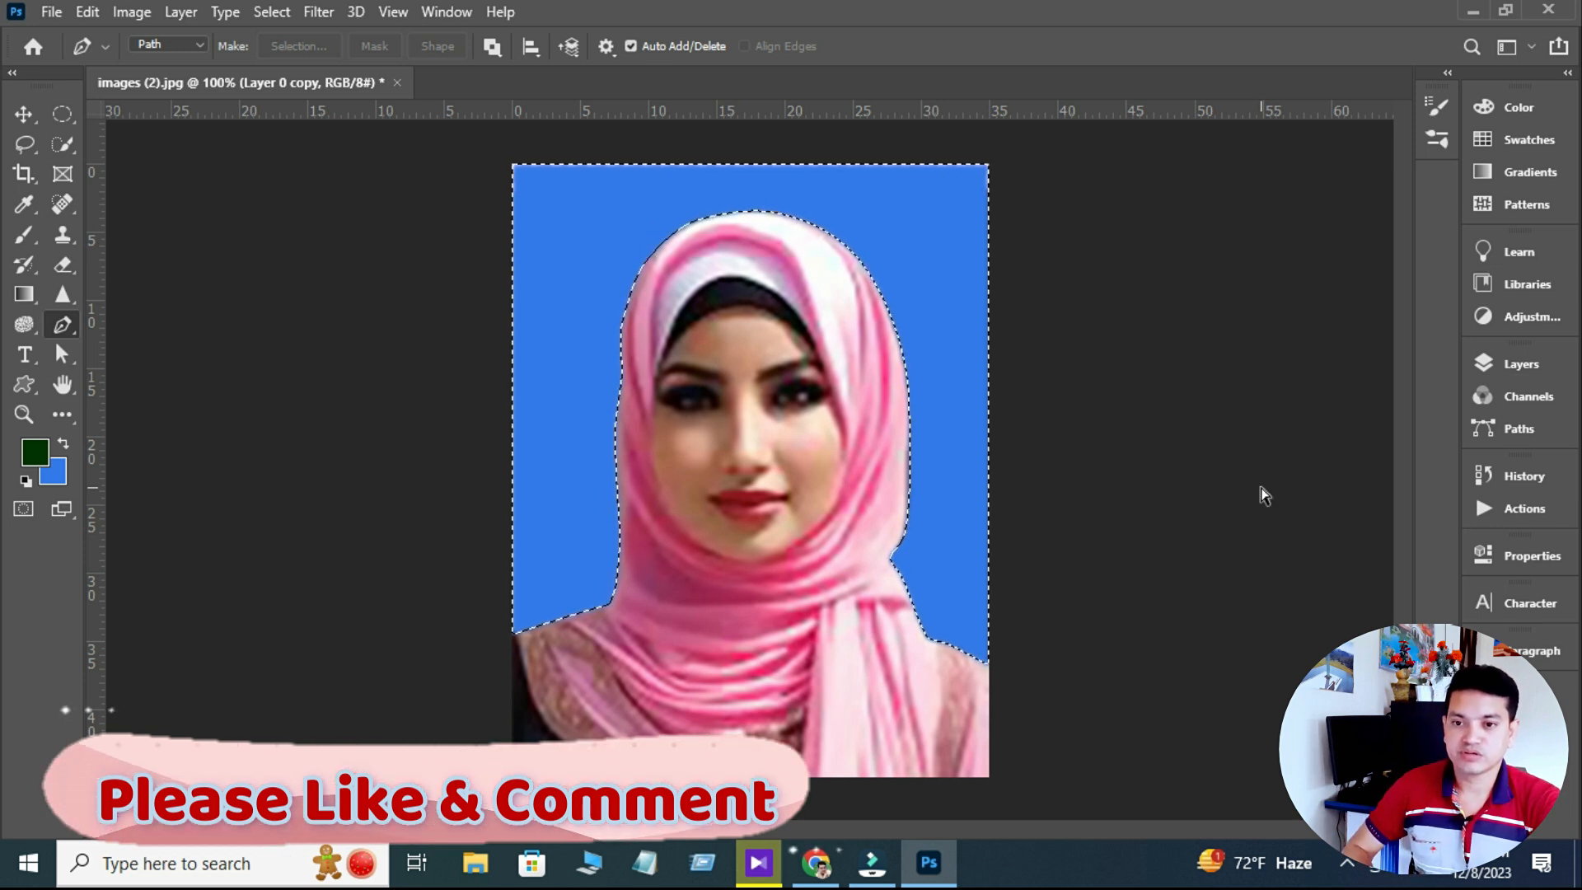
key("ctrl+d")
key("v")
key("x")
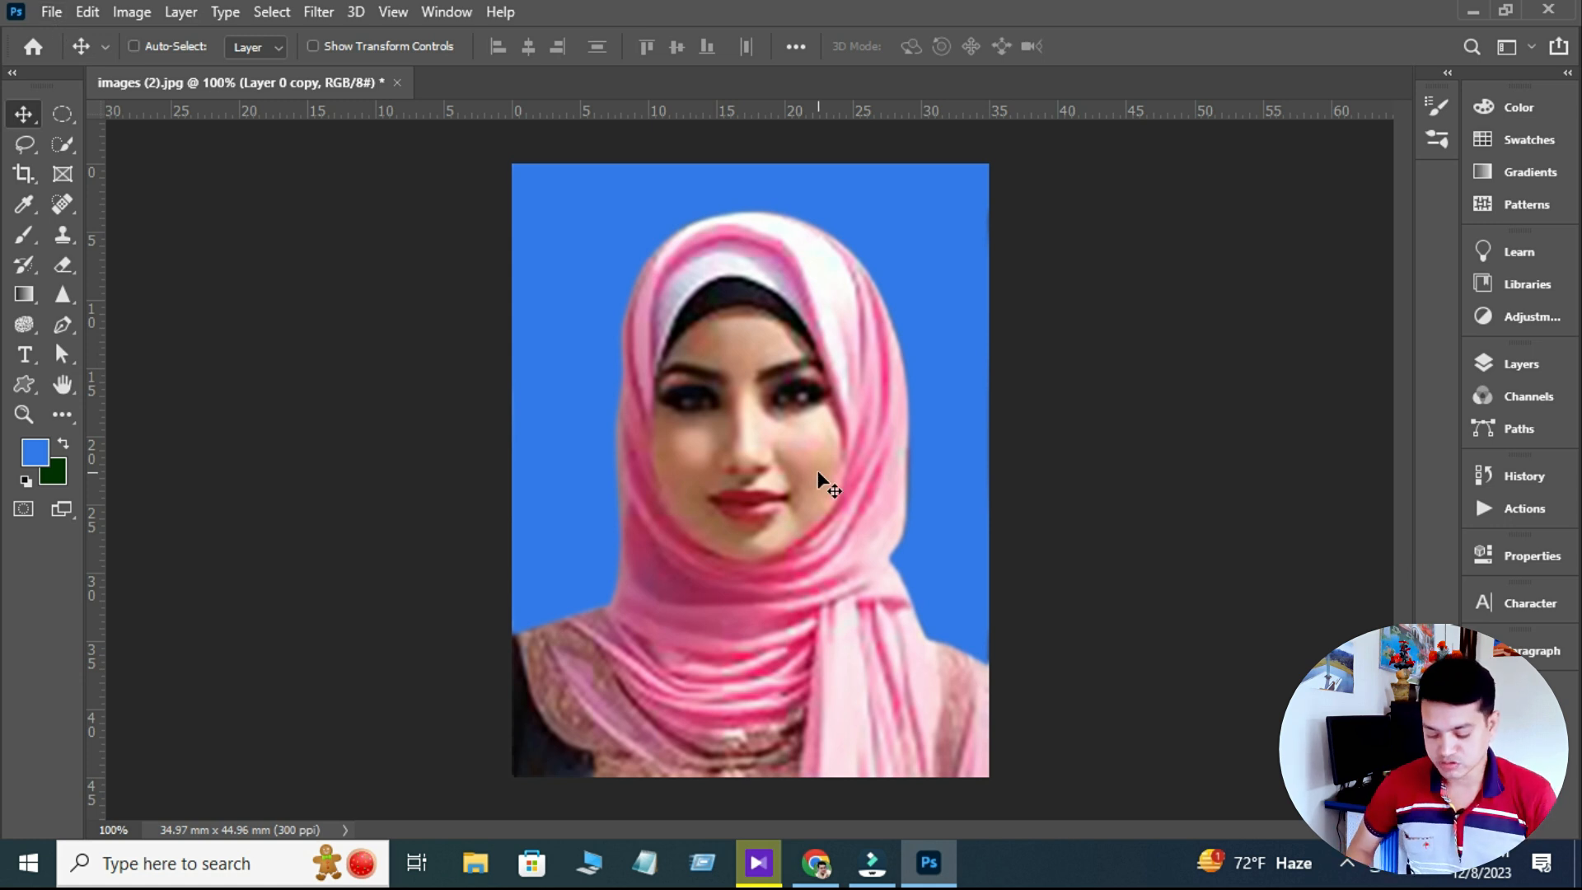
Step: Create a new blank A4 print document, 210 × 297 mm at 300 pixels/inch with a white background
key("ctrl+n")
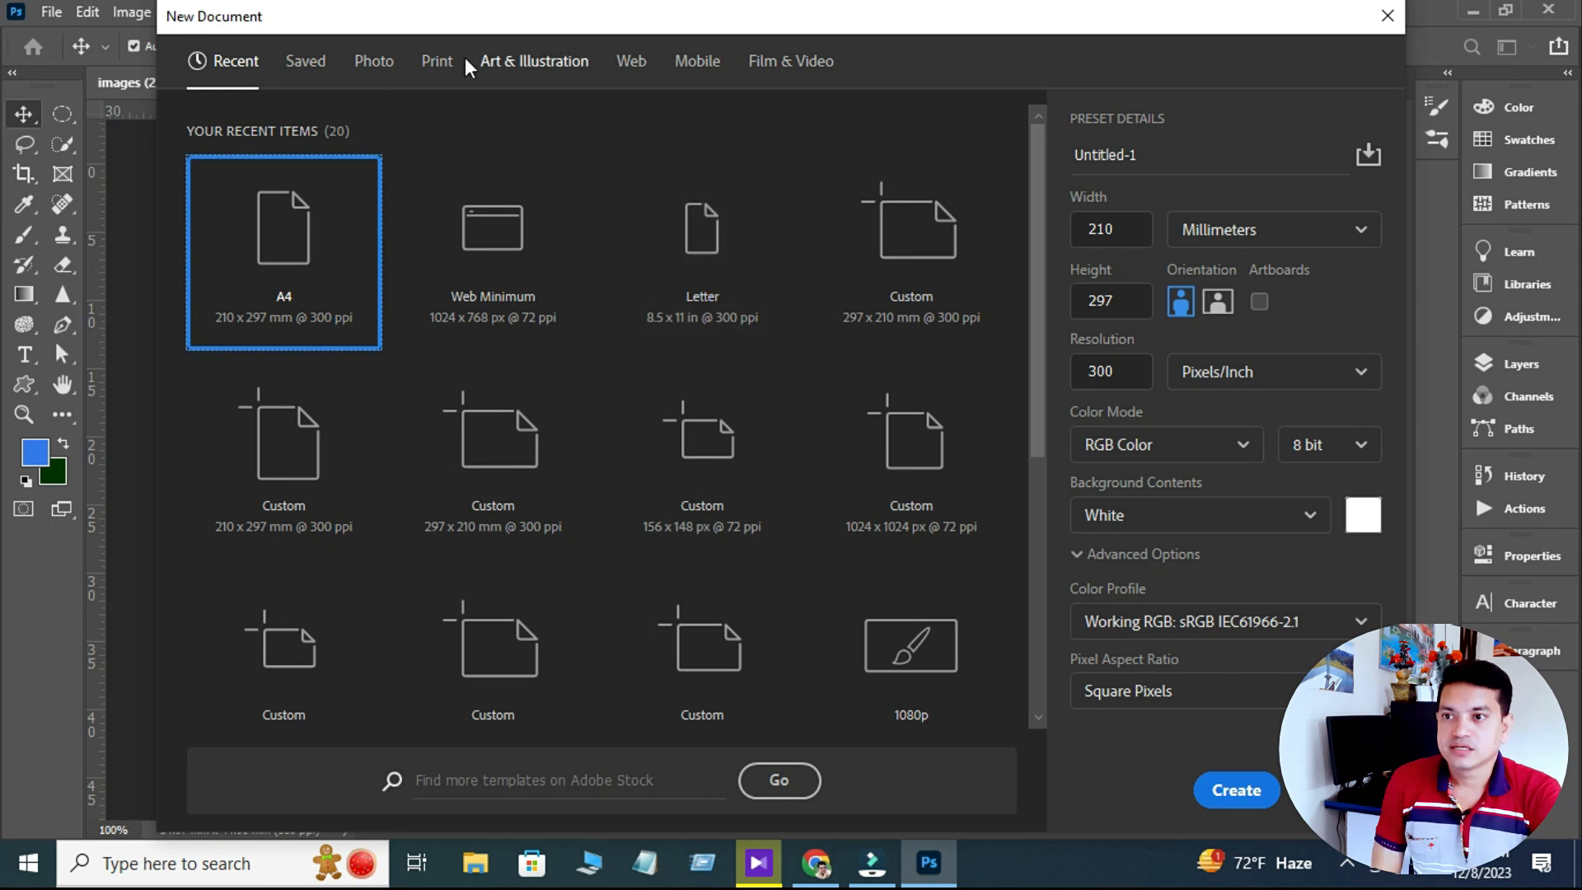
left_click(441, 64)
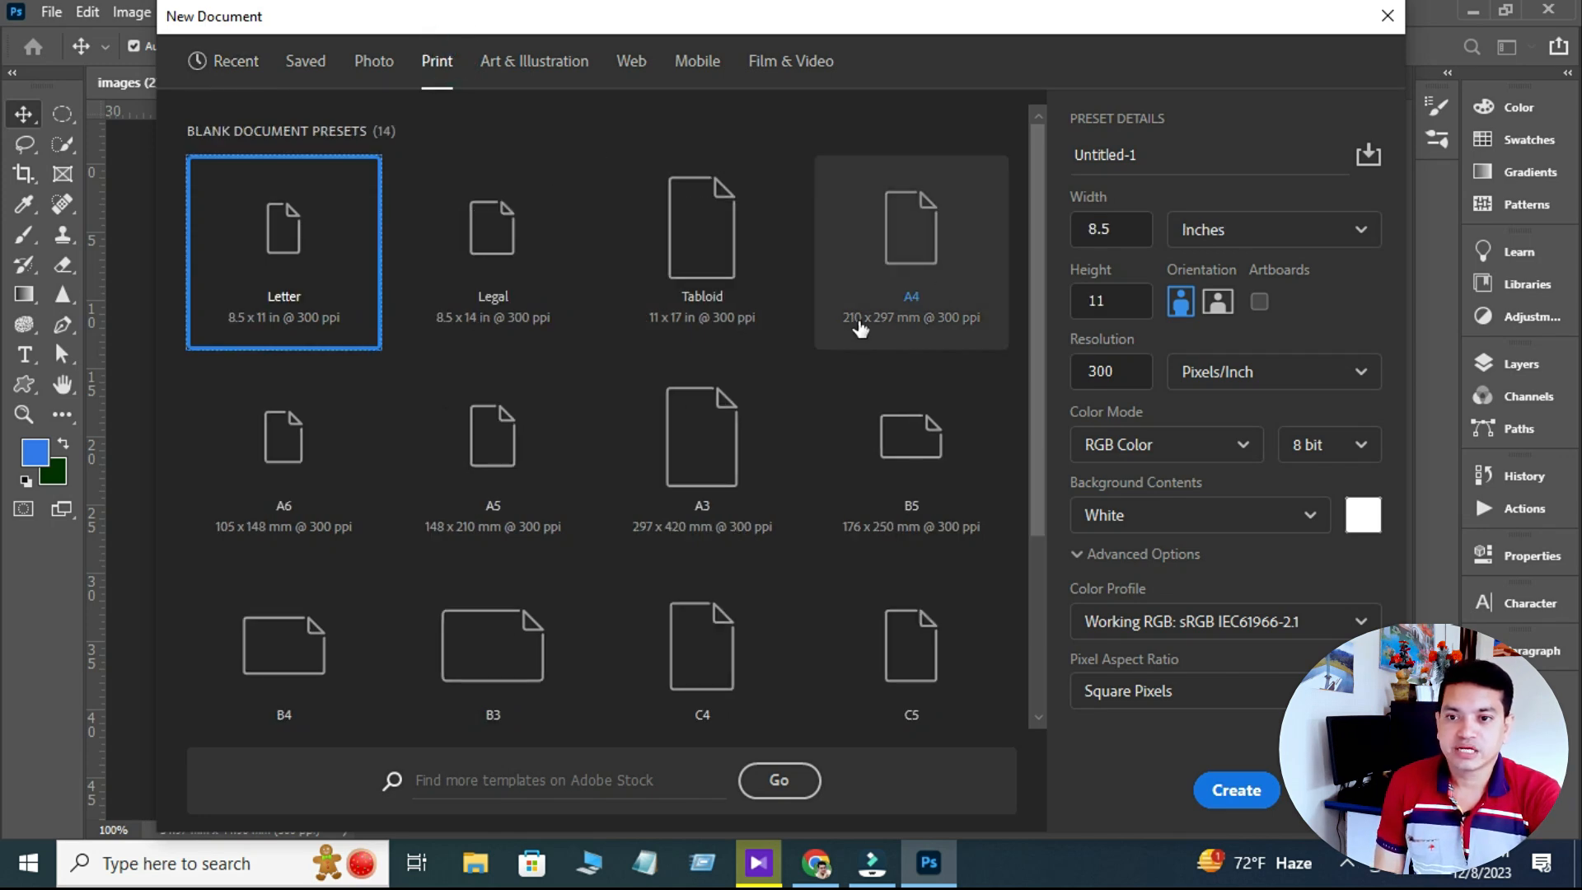
left_click(926, 269)
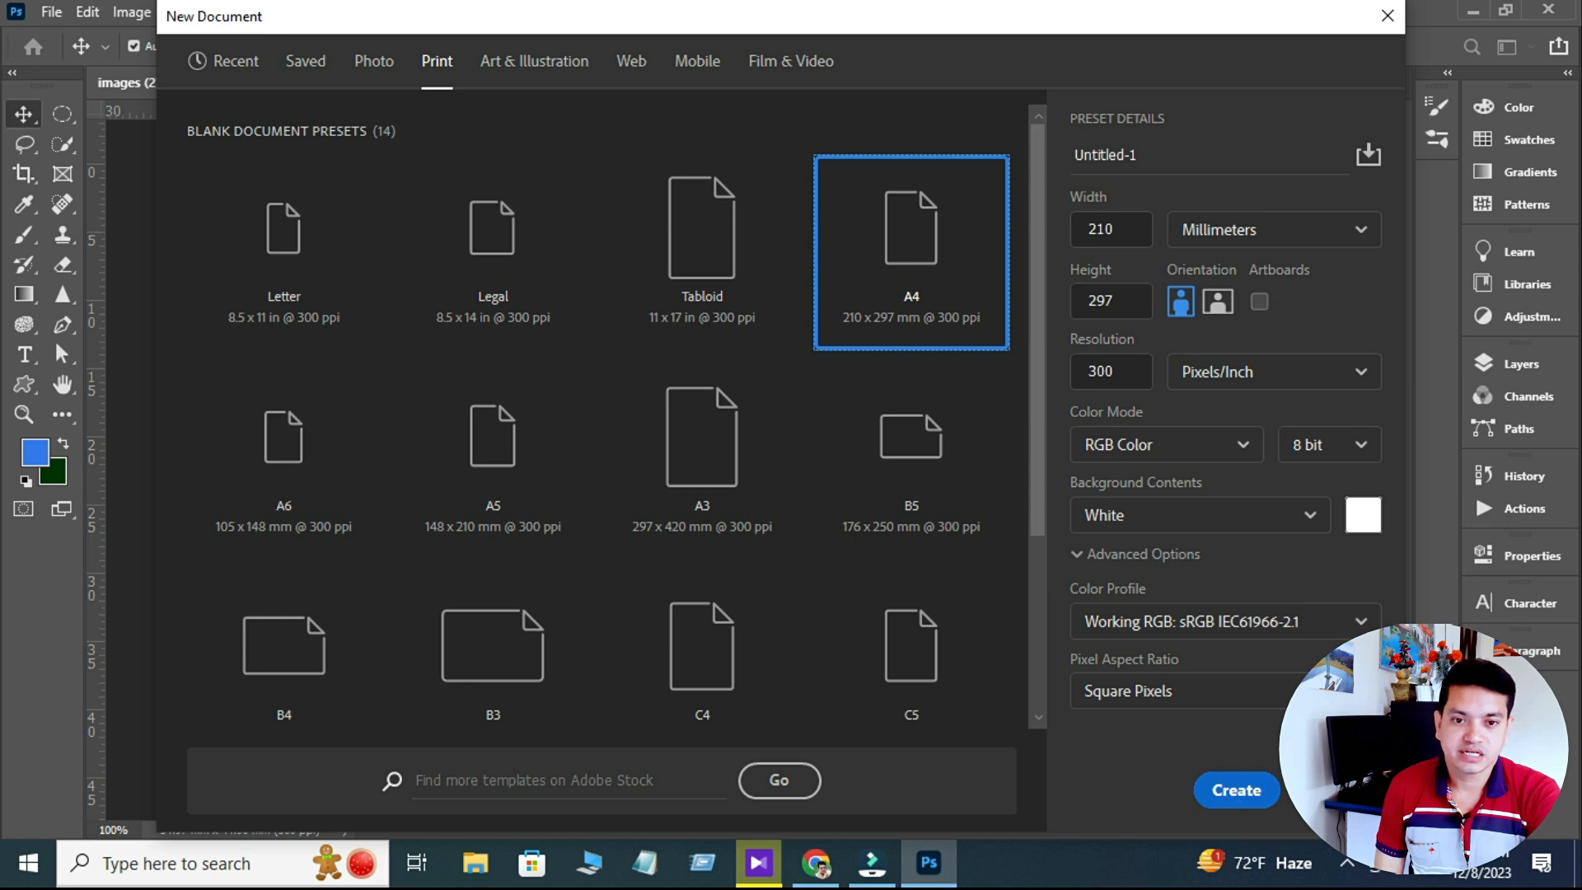
left_click(1234, 789)
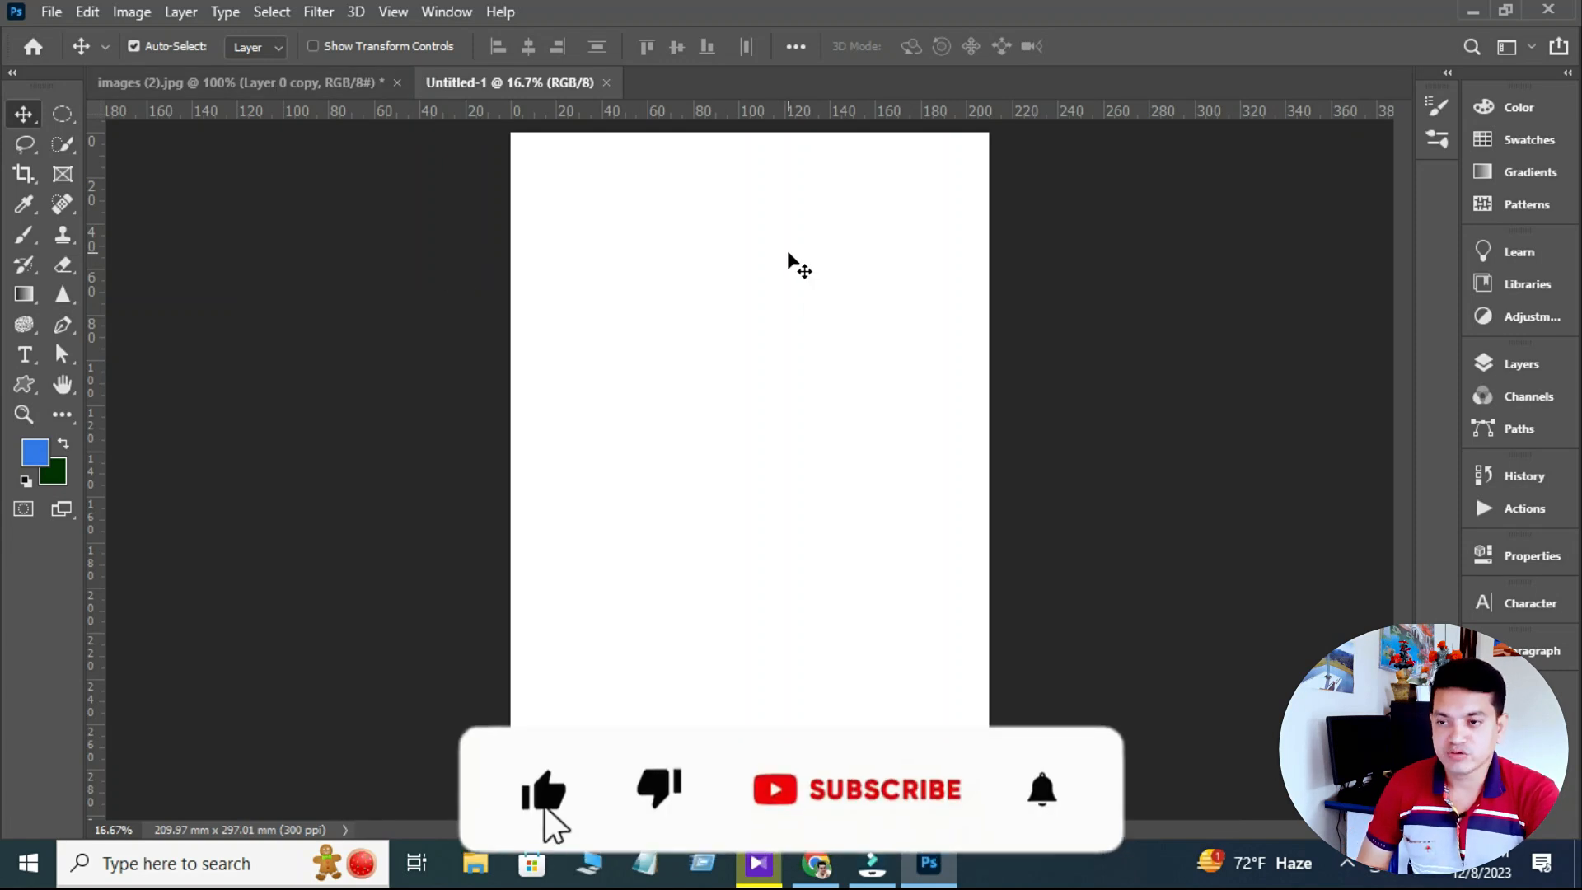
Step: Copy the blue-background portrait into the A4 document and position it close to the page's upper-left corner
left_click(233, 91)
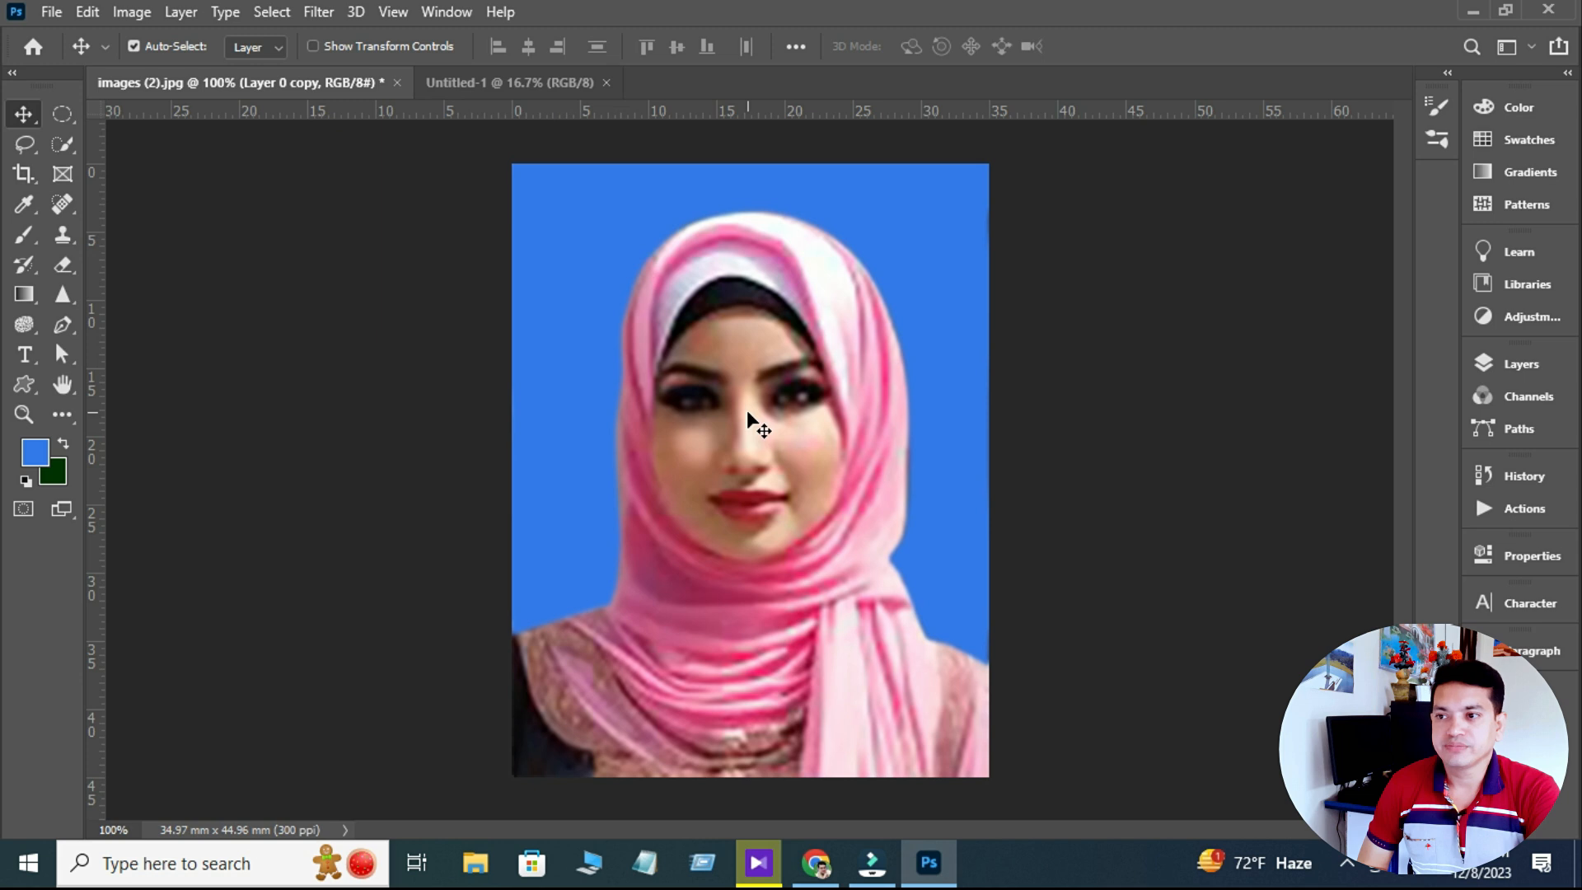
left_click_drag(753, 417, 567, 200)
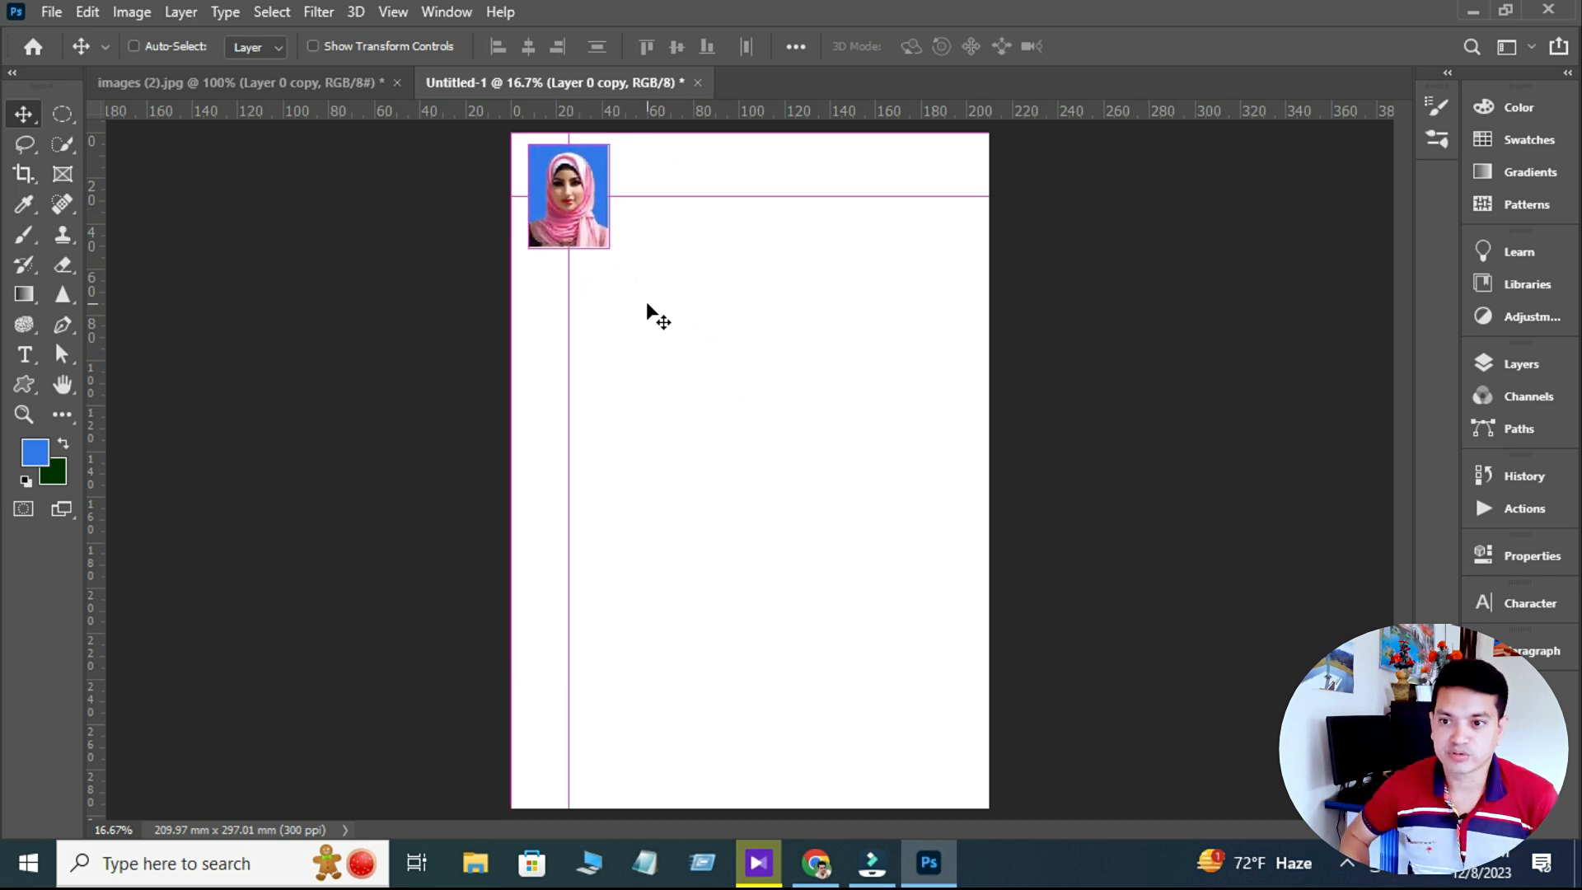
key("ctrl+plus")
left_click_drag(689, 294, 756, 450)
left_click_drag(542, 327, 531, 321)
key("Up")
key("Up")
key("Up")
key("Up")
key("Up")
key("Up")
key("Up")
key("Up")
key("Up")
key("Up")
key("Up")
key("Up")
key("Up")
key("Up")
key("Up")
key("Up")
key("Up")
key("Up")
key("Up")
key("Up")
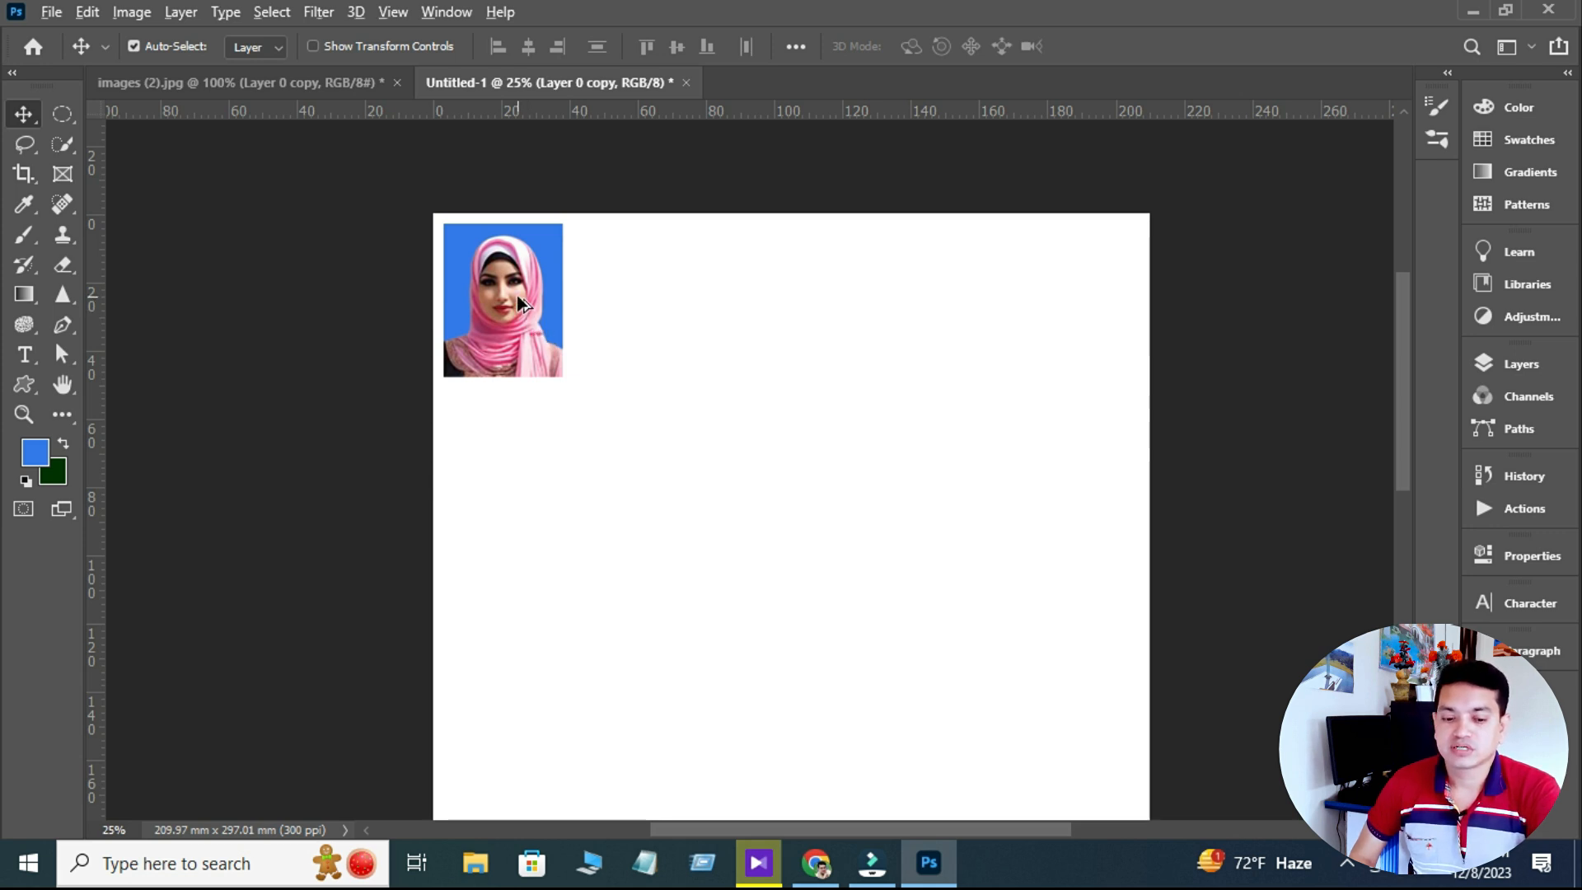
Step: Duplicate the portrait across the page to make an evenly spaced row of five, nudging the last copy slightly left
left_click_drag(518, 299, 658, 302)
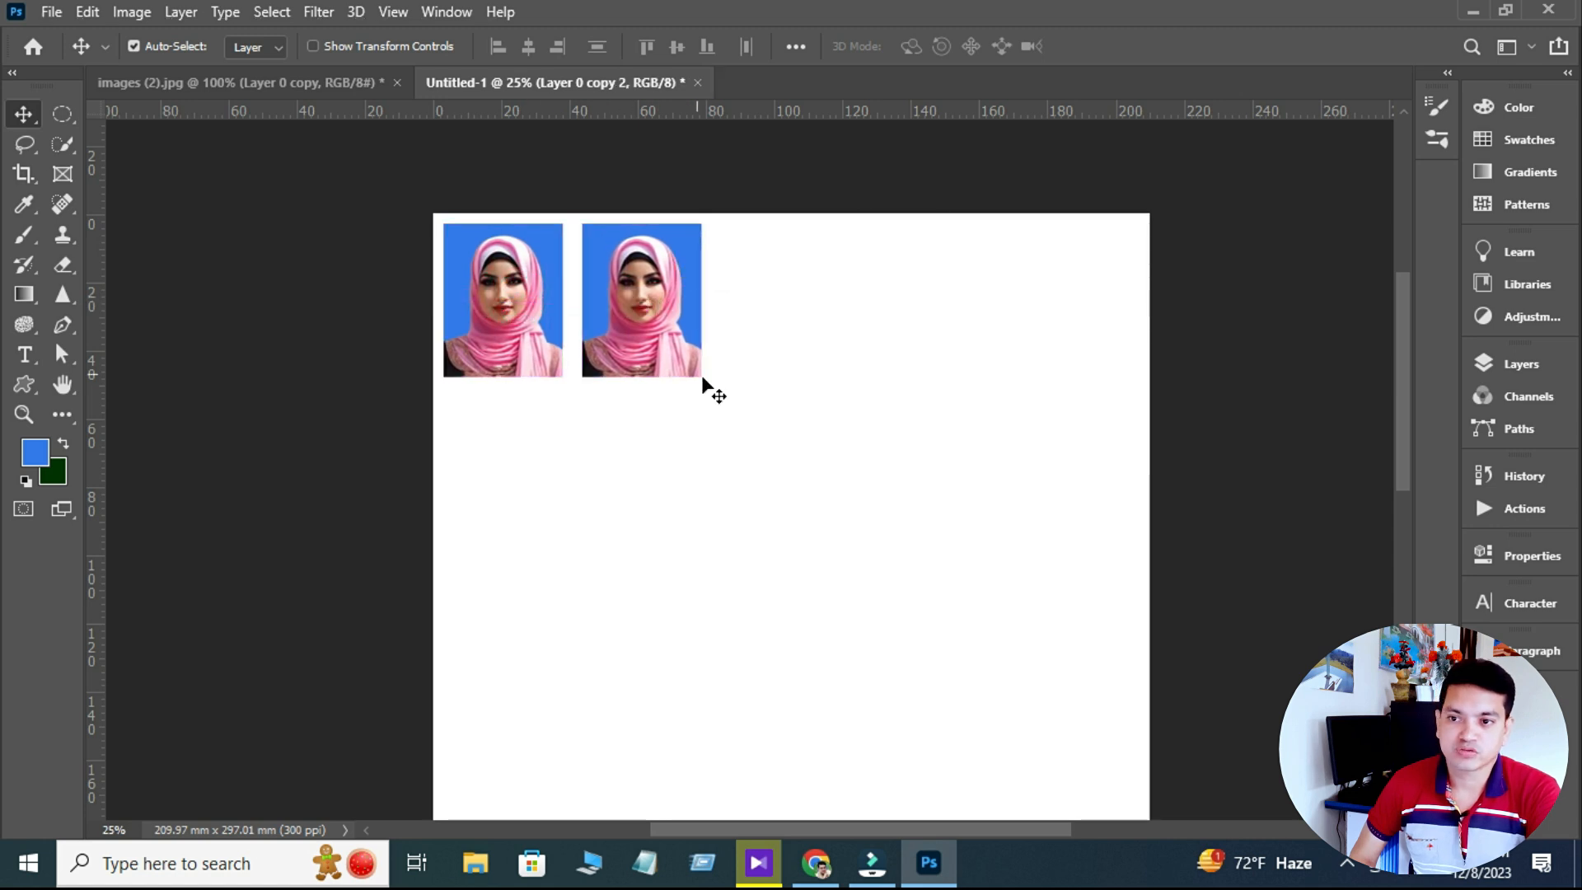
left_click(649, 426)
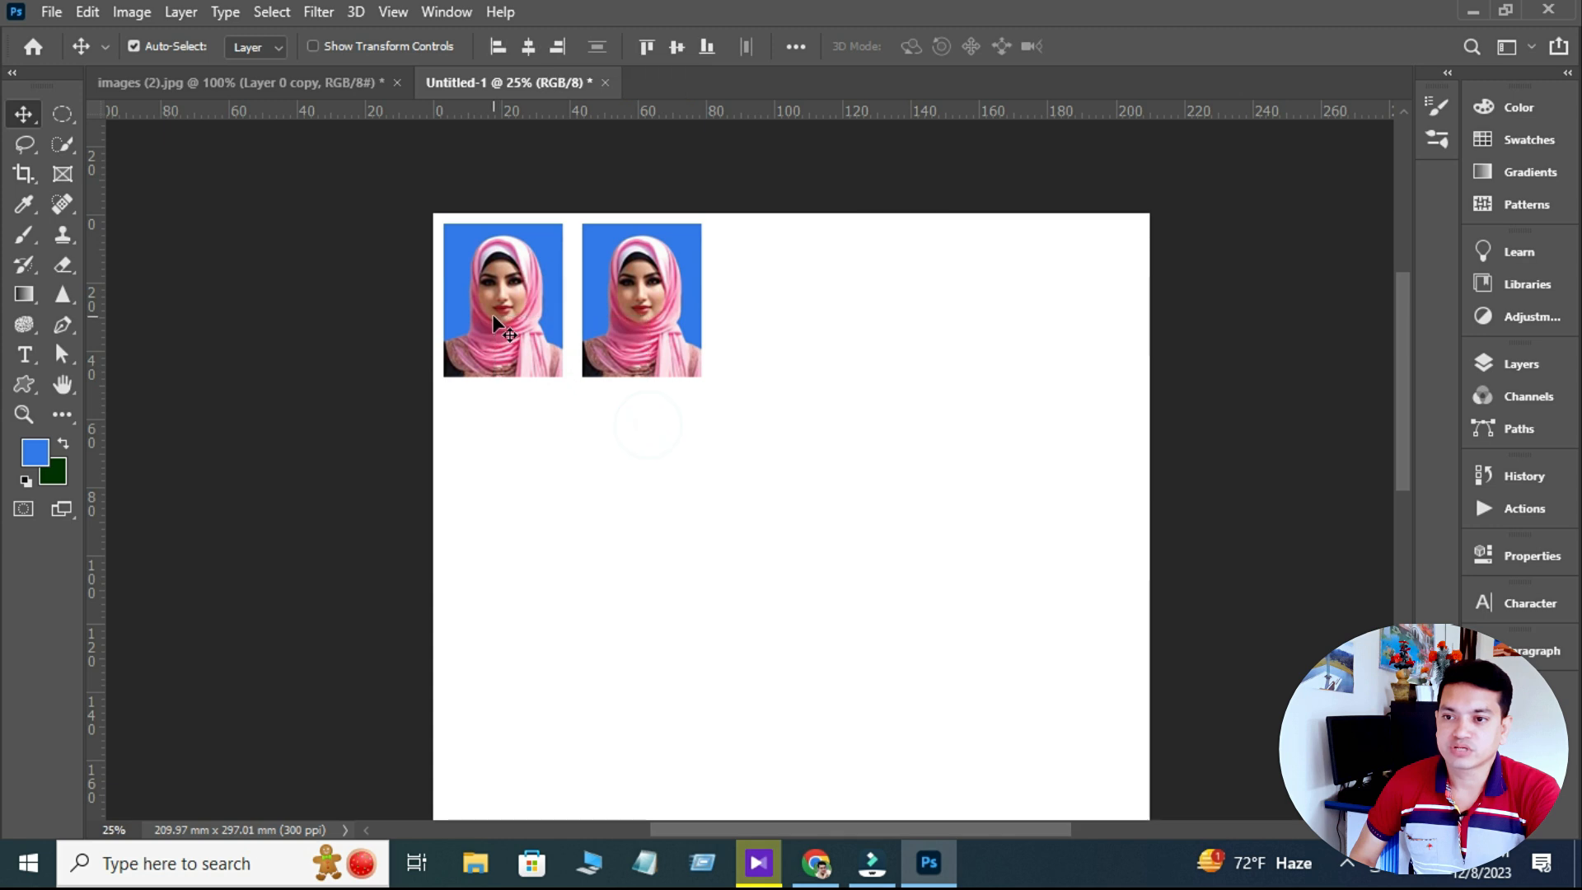
left_click_drag(639, 304, 1068, 307)
left_click(931, 482)
left_click(931, 325)
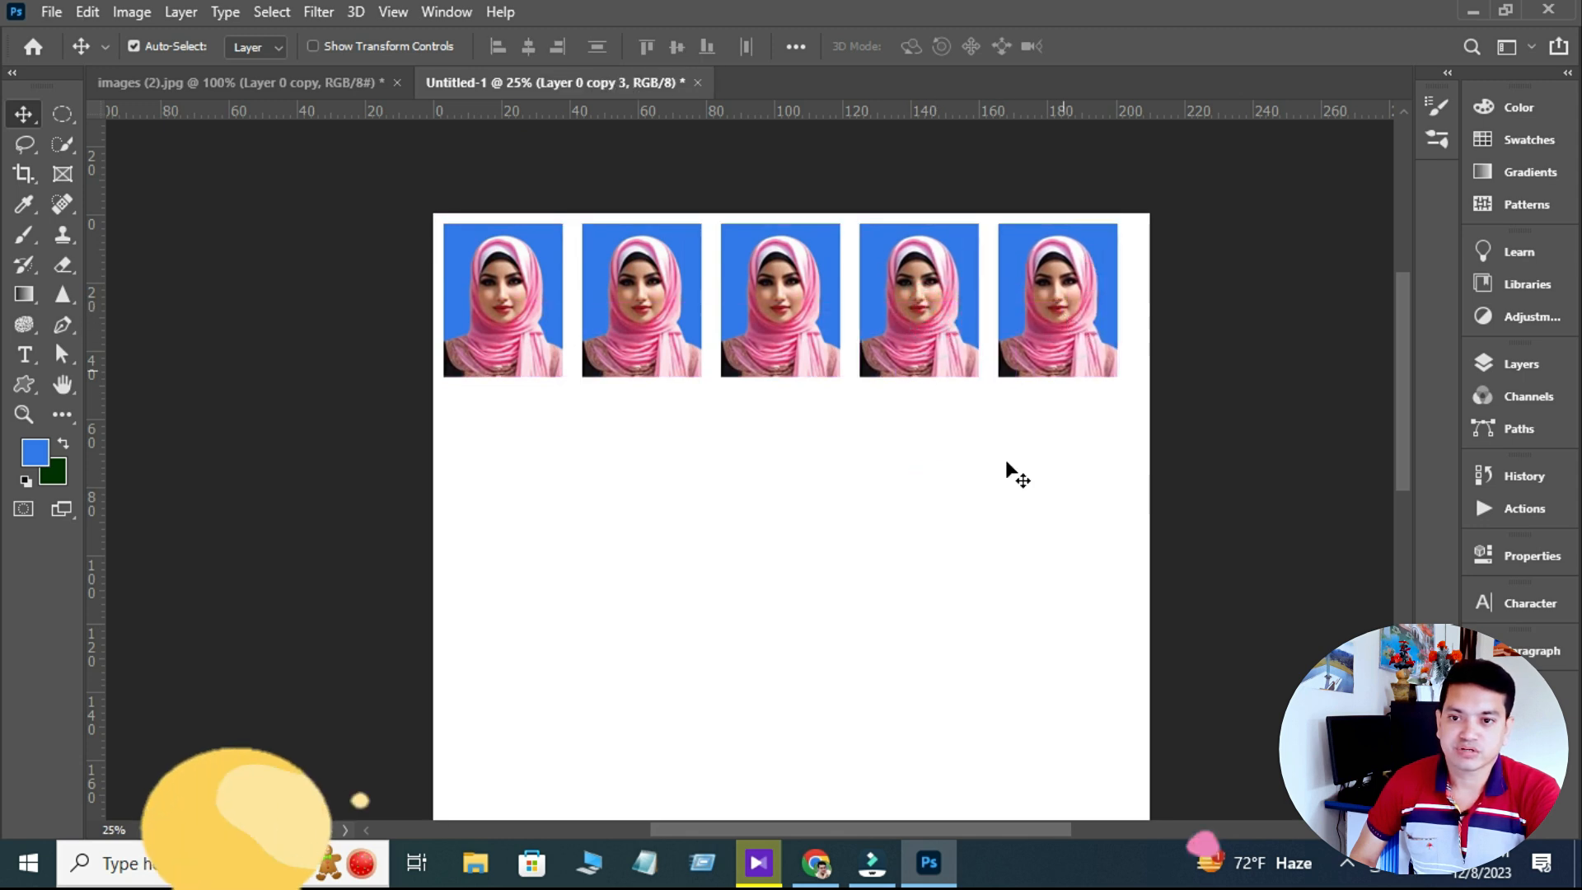
key("shift+Left")
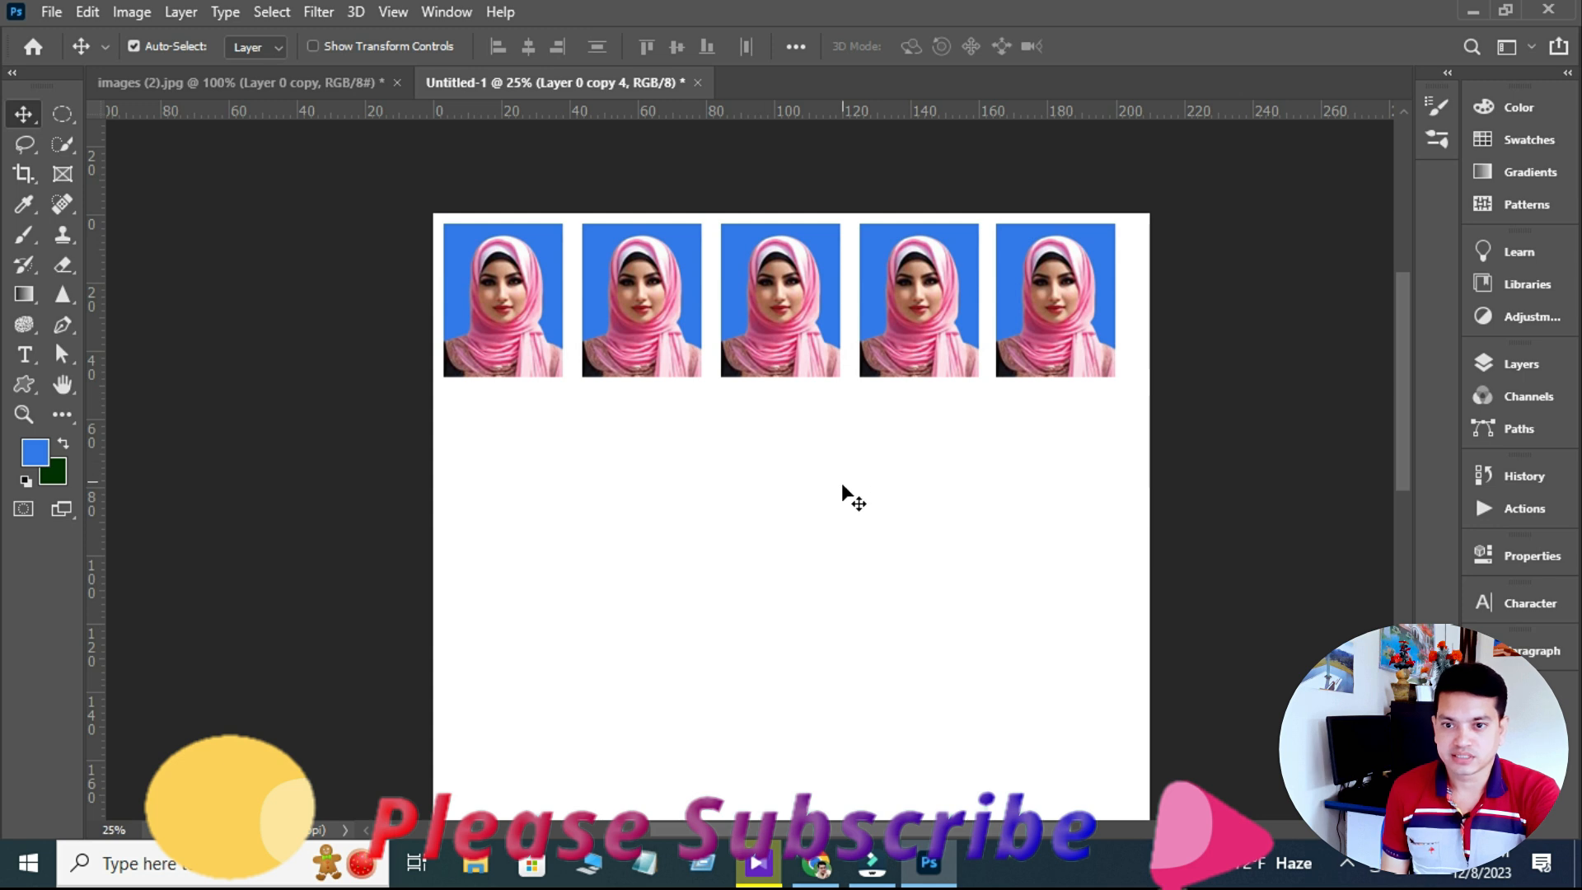
Step: Duplicate the row of five photos directly below as a second row and nudge it up slightly
left_click_drag(1035, 409, 527, 340)
scroll(779, 453, "down", 2)
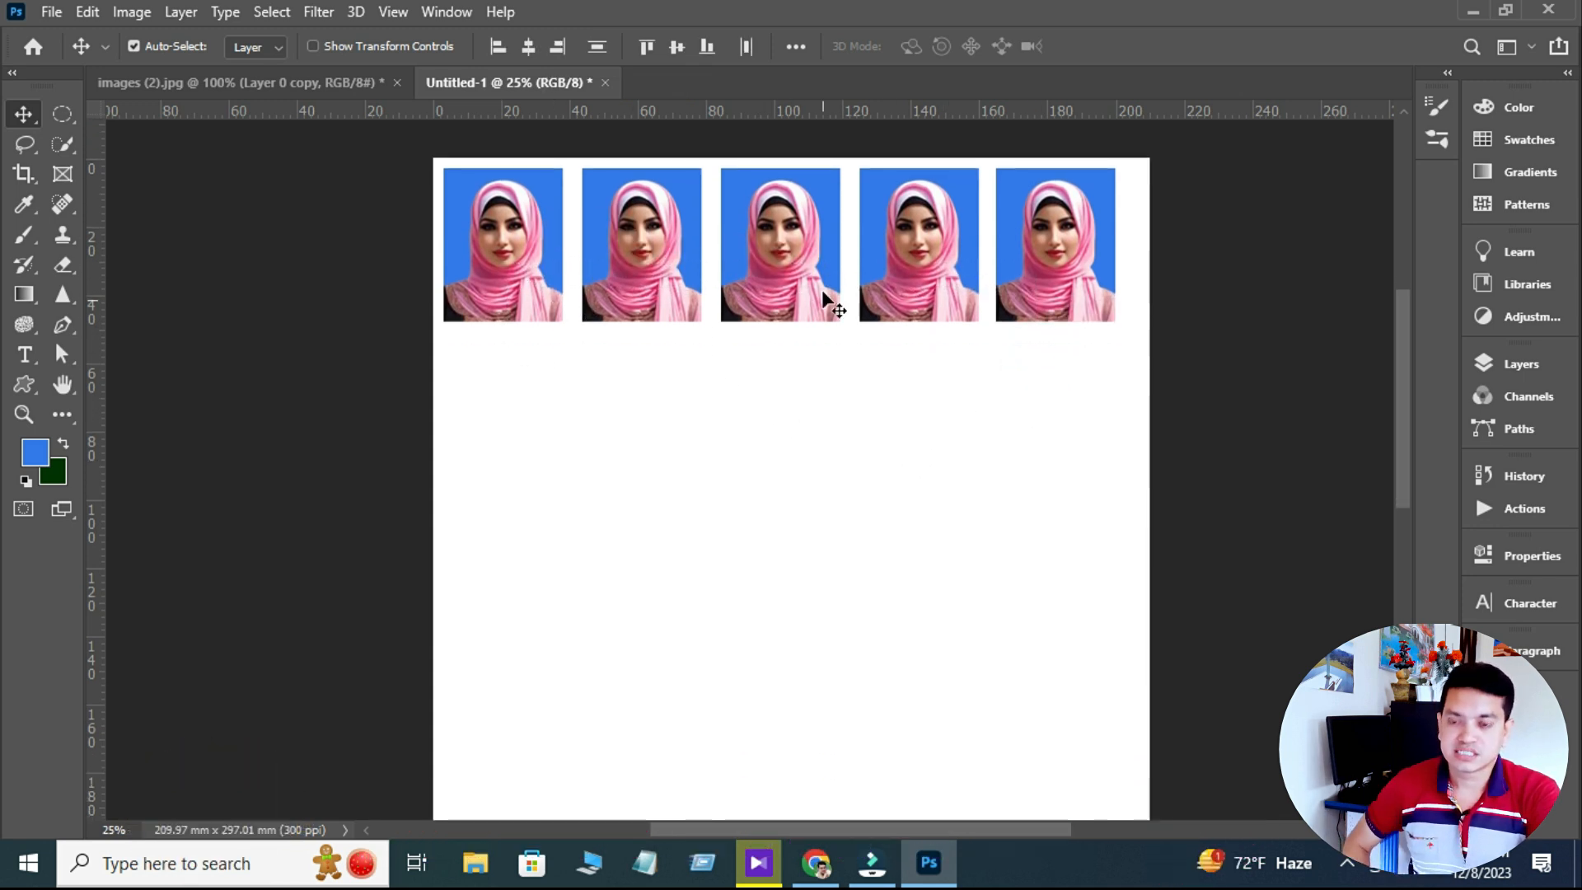
left_click_drag(898, 293, 901, 438)
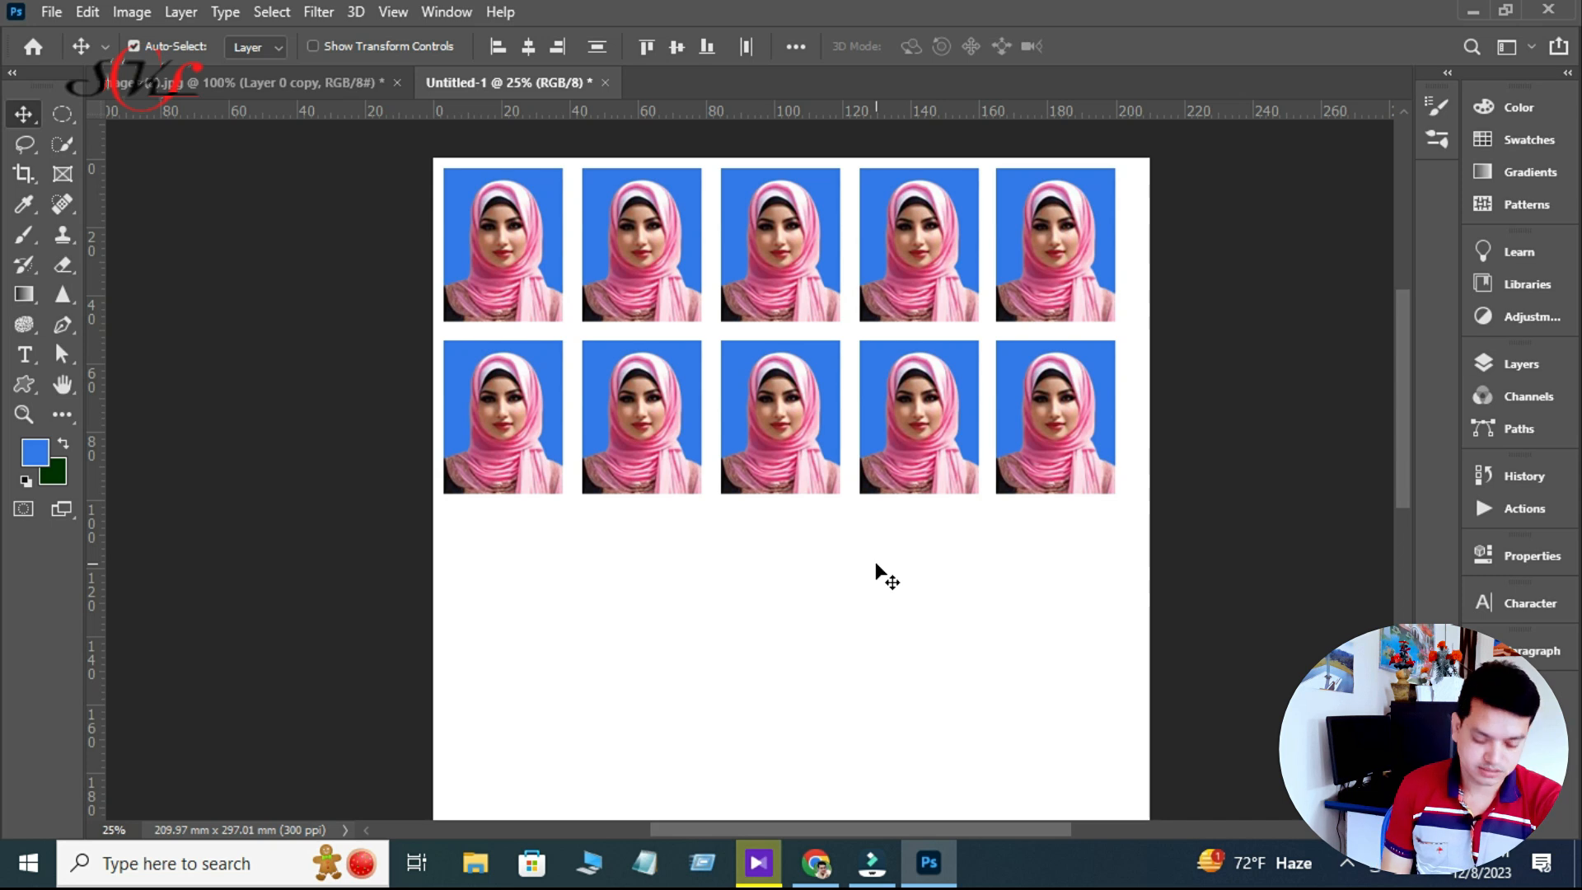
key("Up")
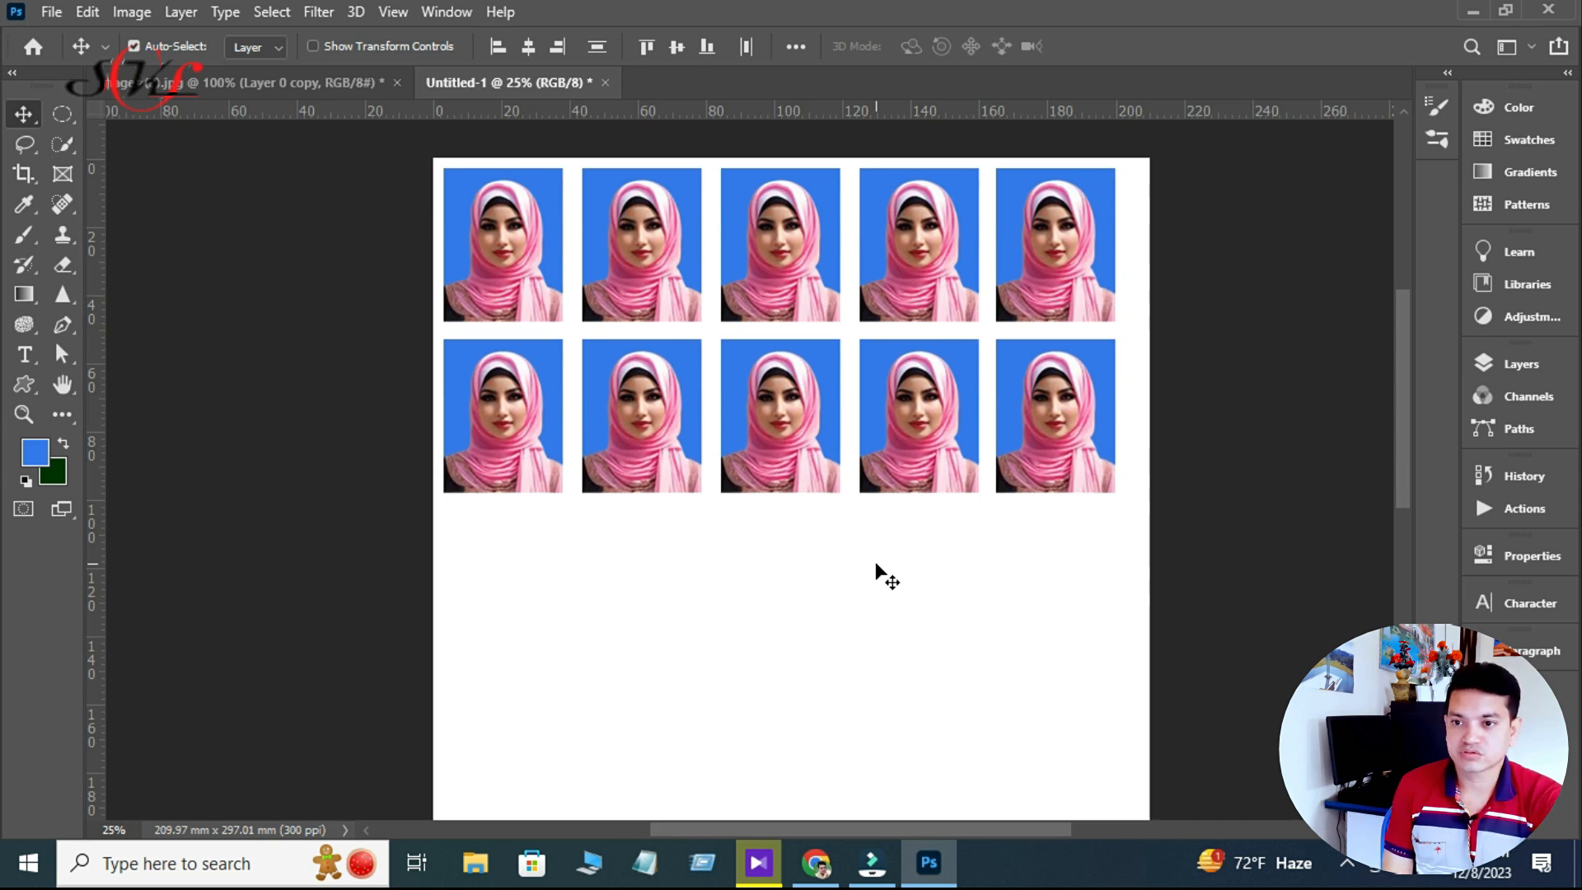
Step: Duplicate both rows of photos below the originals to make four rows on the page
left_click_drag(1107, 558, 495, 231)
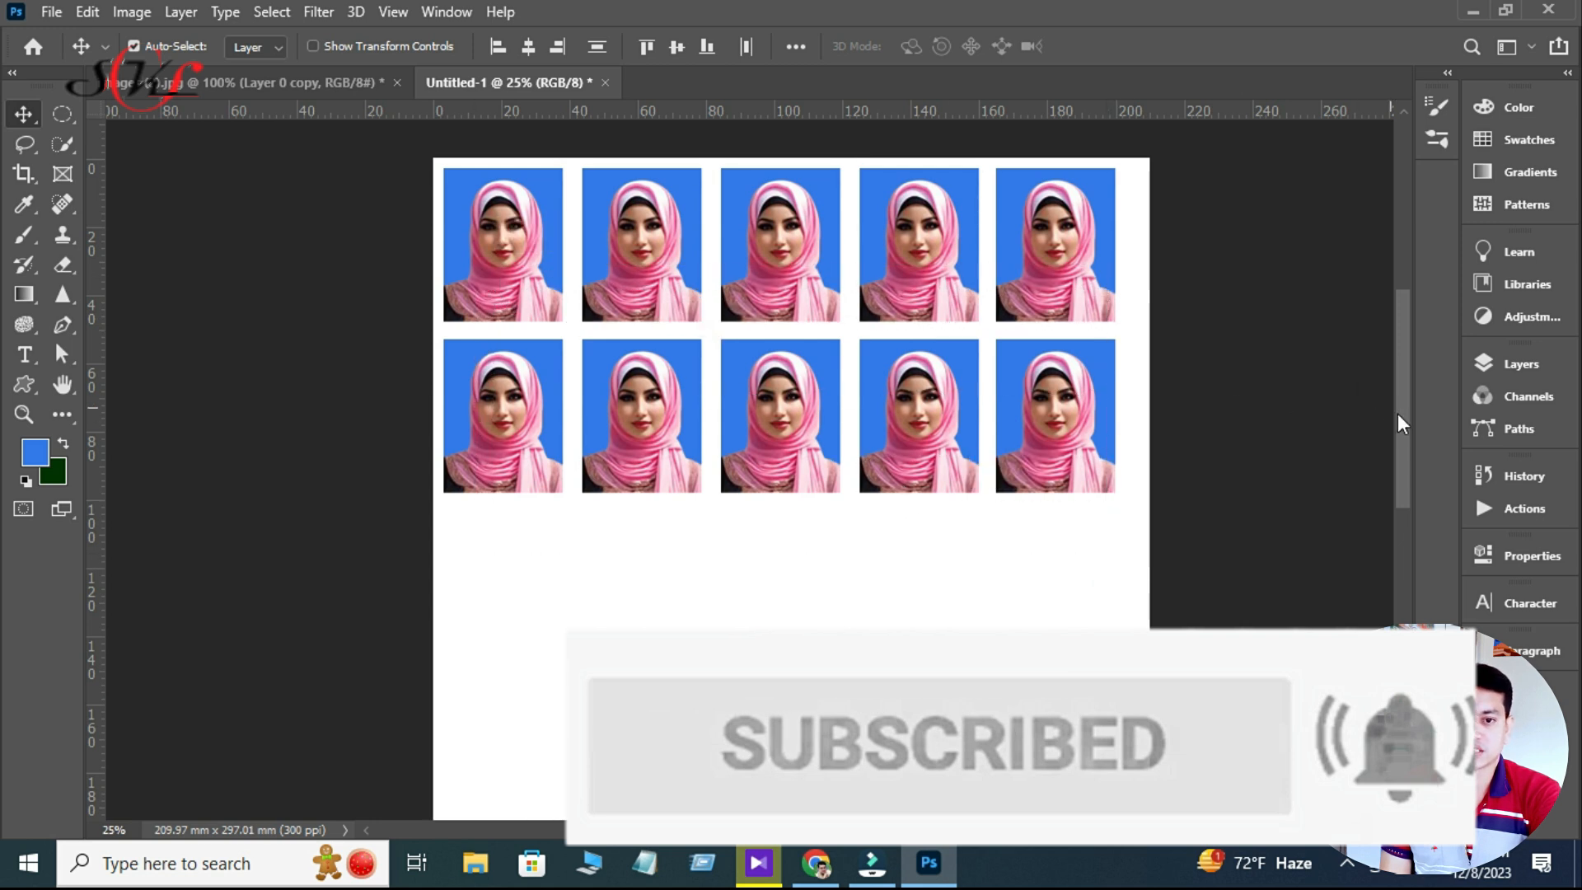
left_click_drag(1405, 511, 1407, 550)
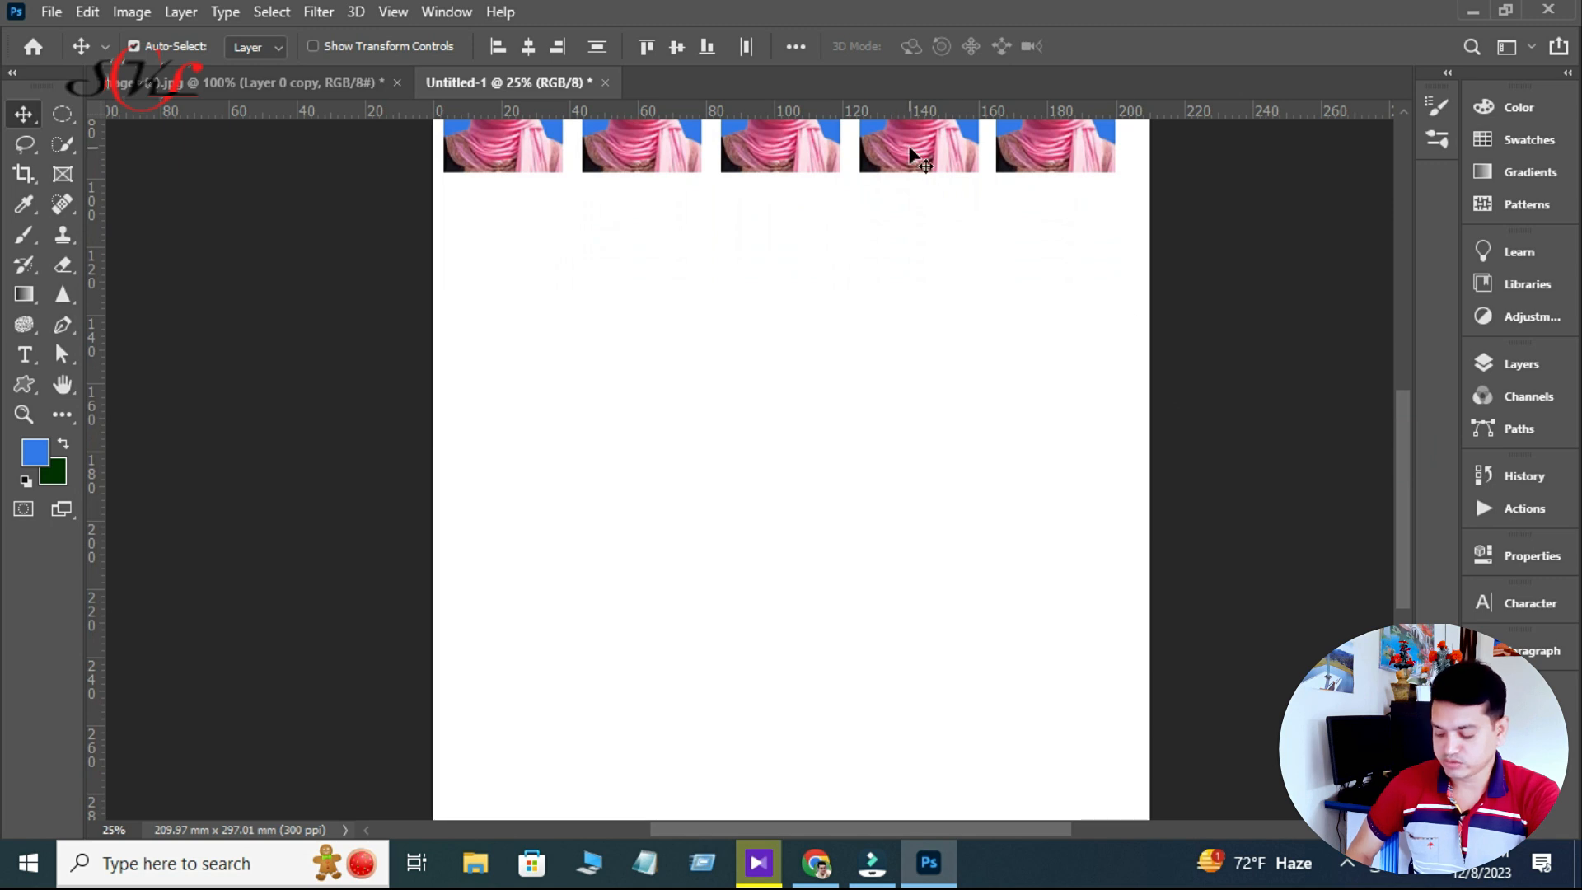
left_click_drag(912, 155, 912, 498)
scroll(565, 547, "down", 3)
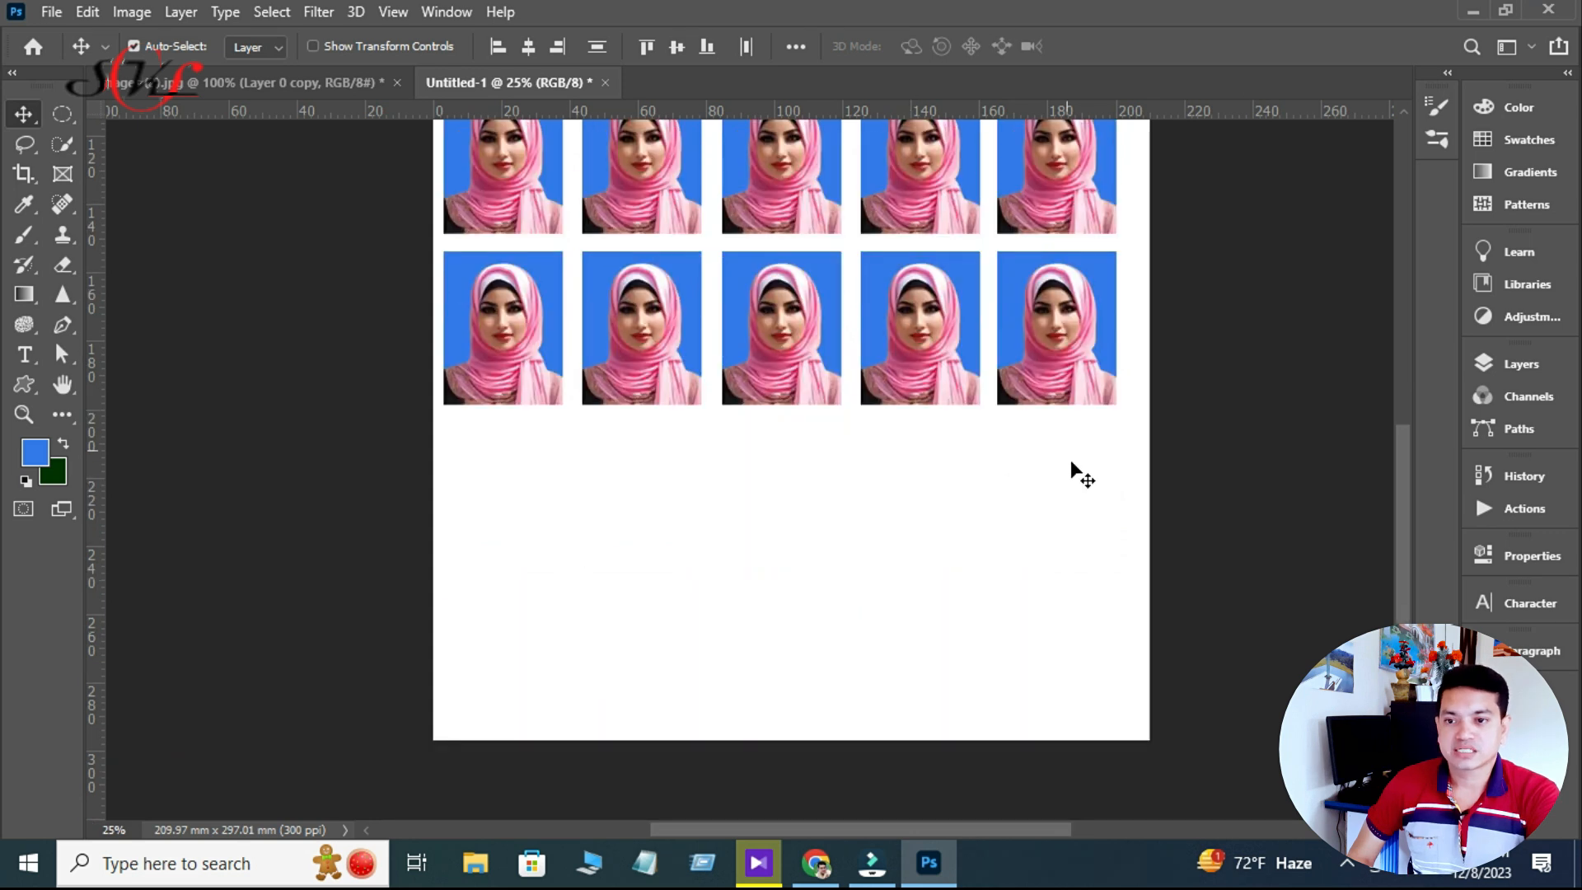
Step: Duplicate the third and fourth rows below them and nudge the copies to match the spacing and alignment of the upper rows
scroll(1077, 472, "up", 2)
left_click_drag(923, 371, 923, 715)
scroll(1278, 516, "down", 2)
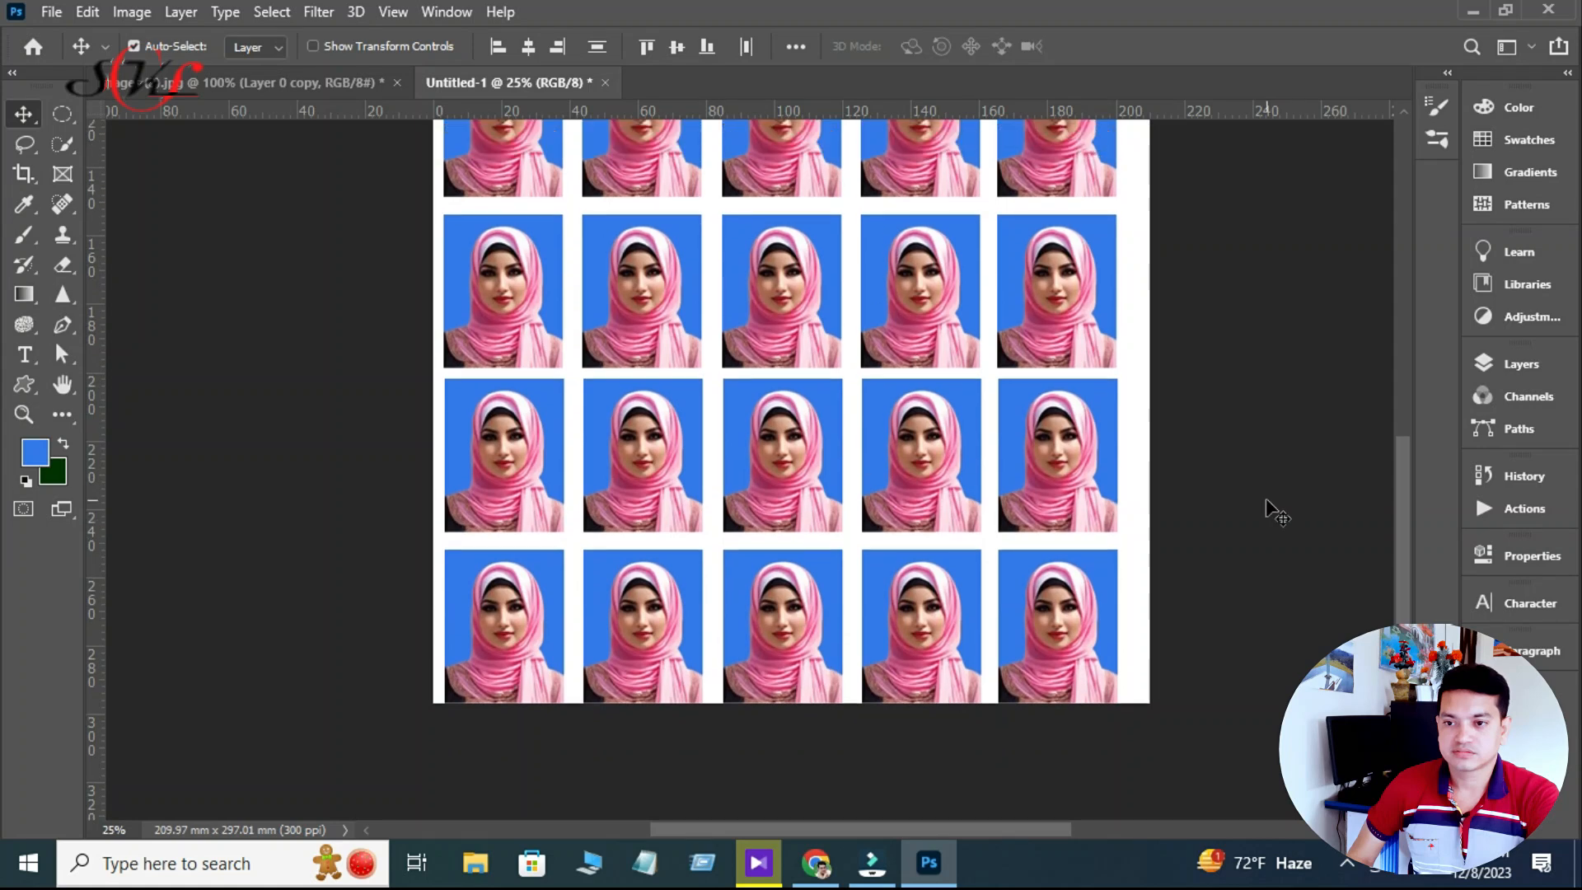
key("Down")
key("Down")
key("Down")
key("Down")
key("Left")
key("Down")
key("Down")
key("Down")
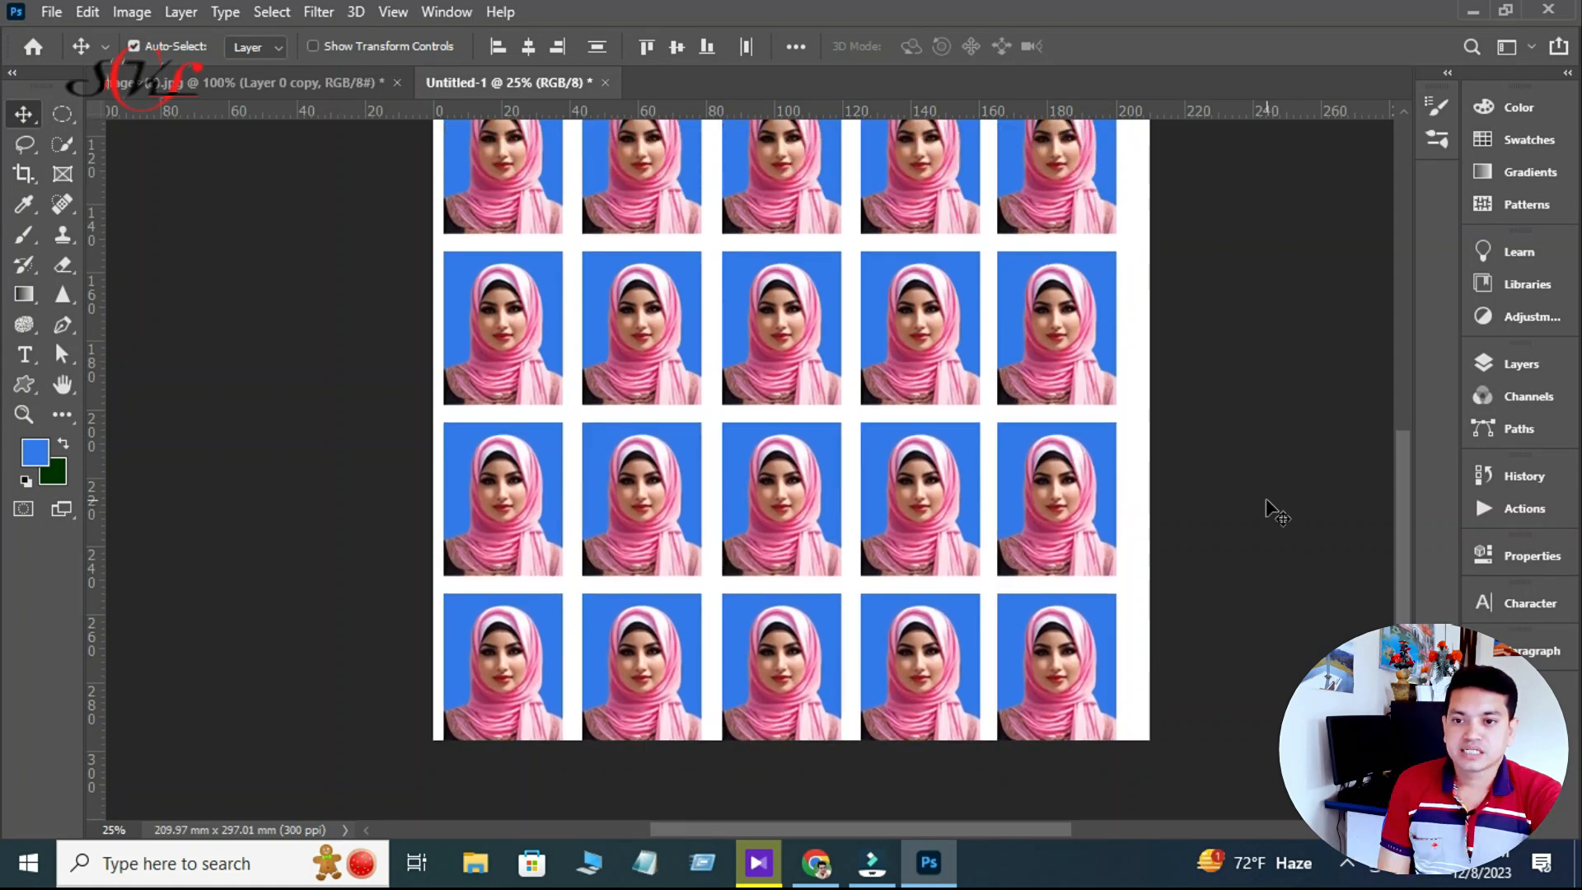
Step: Delete the sixth row of photos, which is cut off by the page's lower edge
scroll(1275, 512, "down", 2)
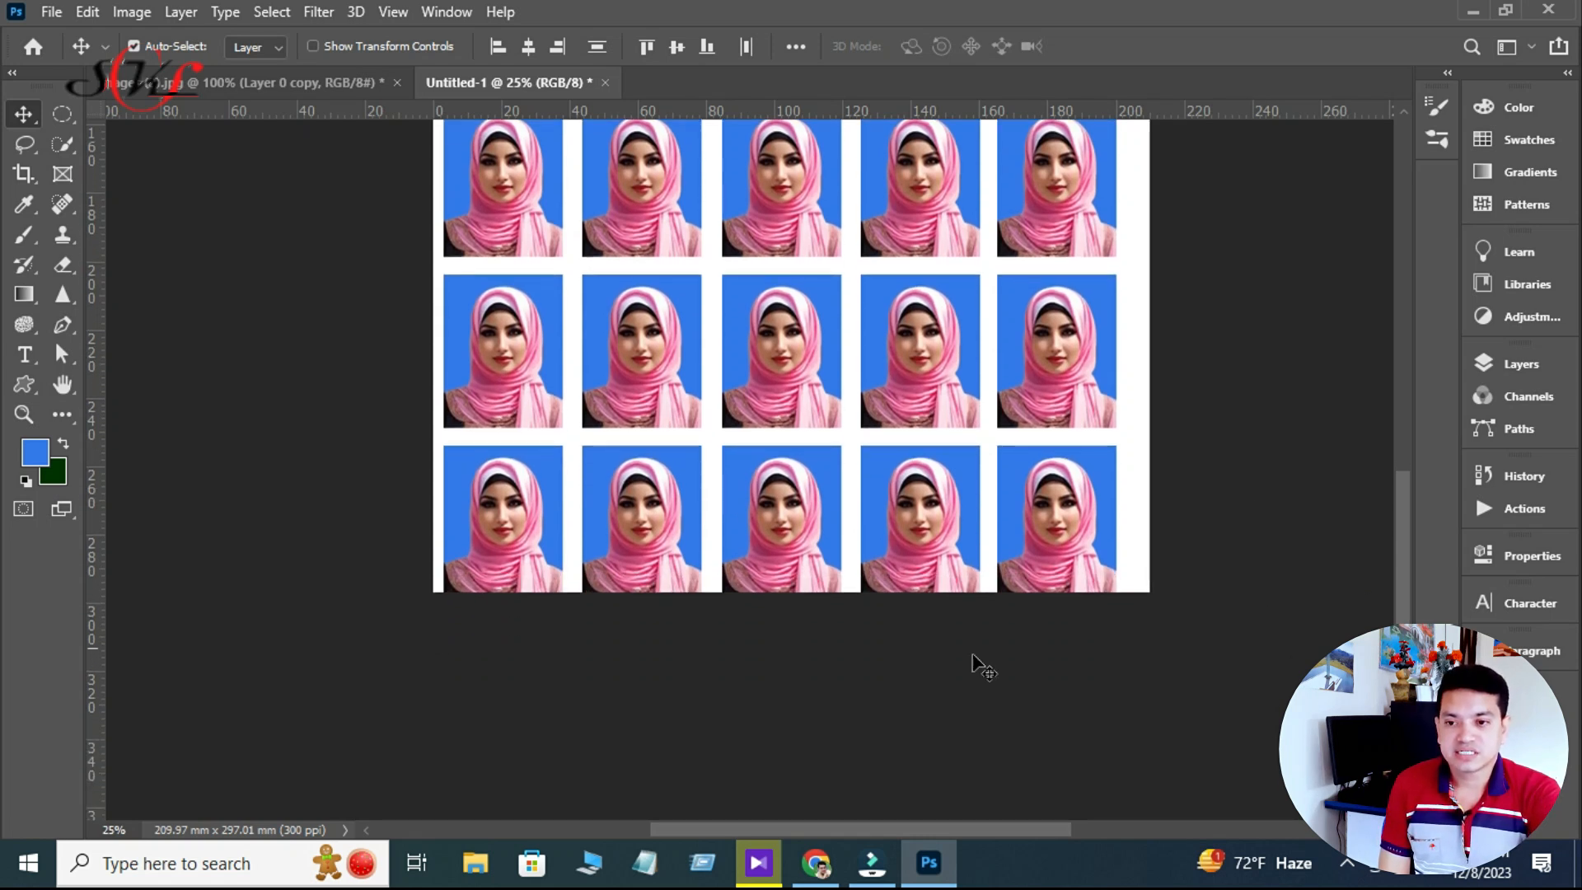
left_click(1106, 690)
left_click_drag(1206, 565, 464, 536)
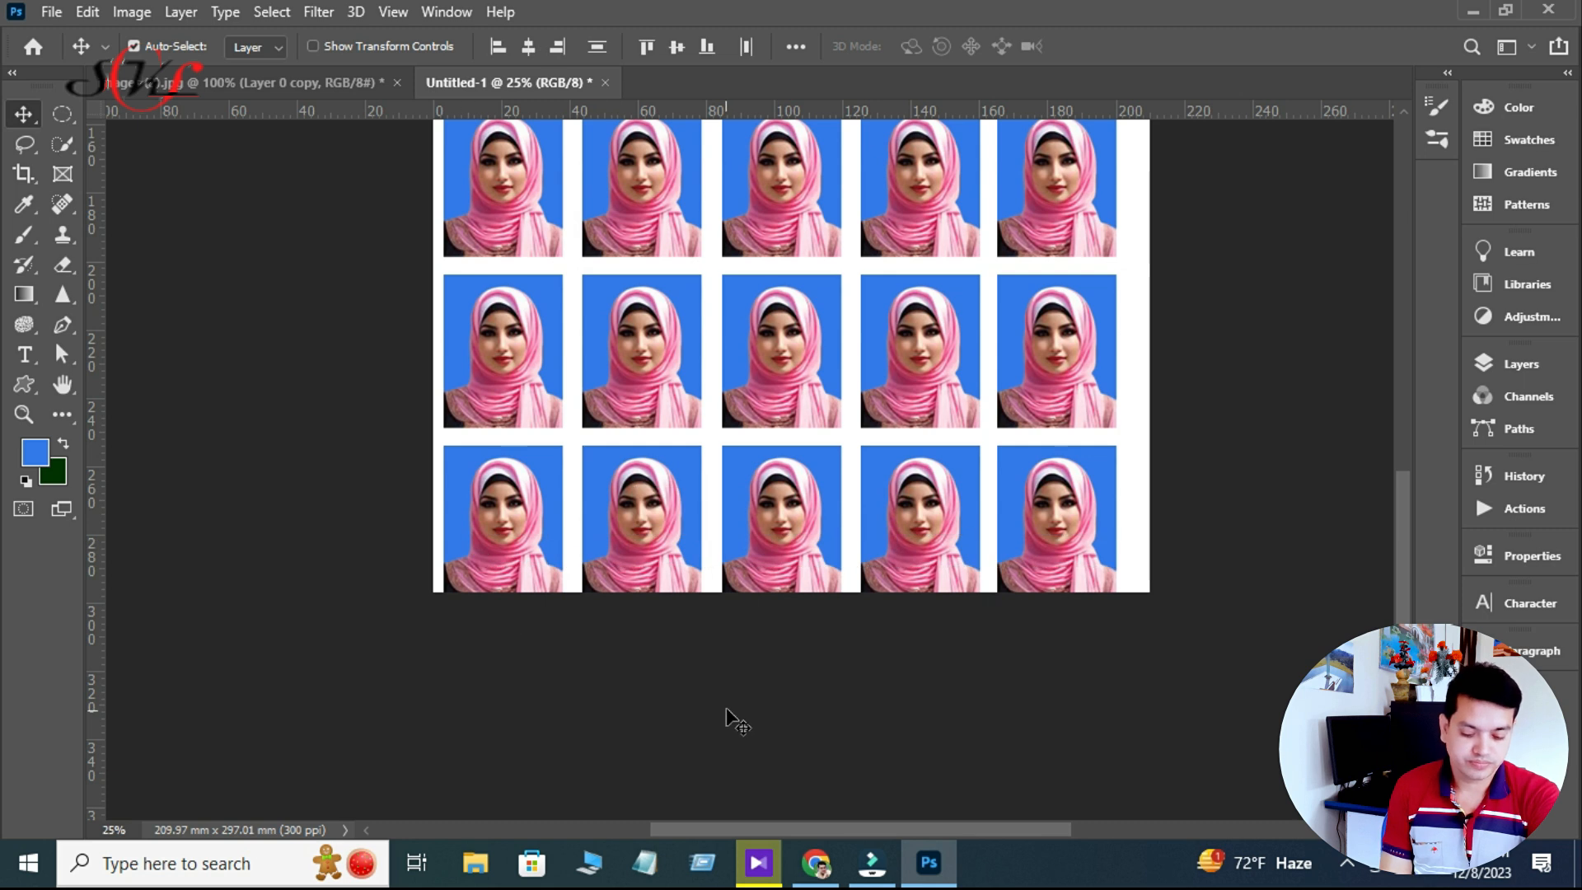
key("Delete")
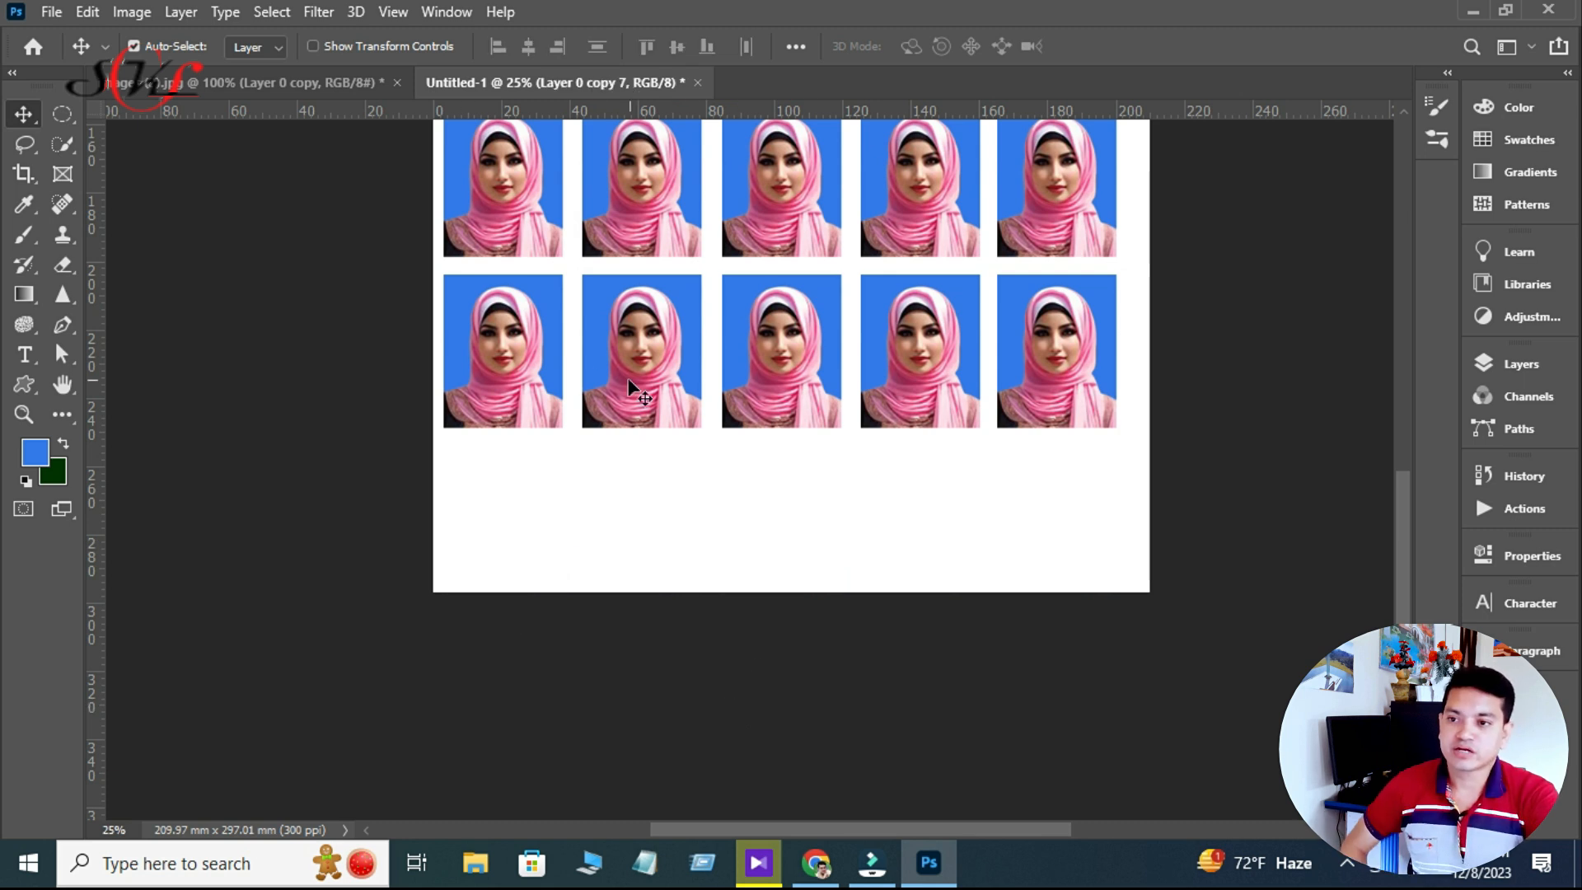
Step: Duplicate the first photo of the fifth row below it, rotate the copy -90°, and align it with the first column
left_click_drag(512, 359, 512, 527)
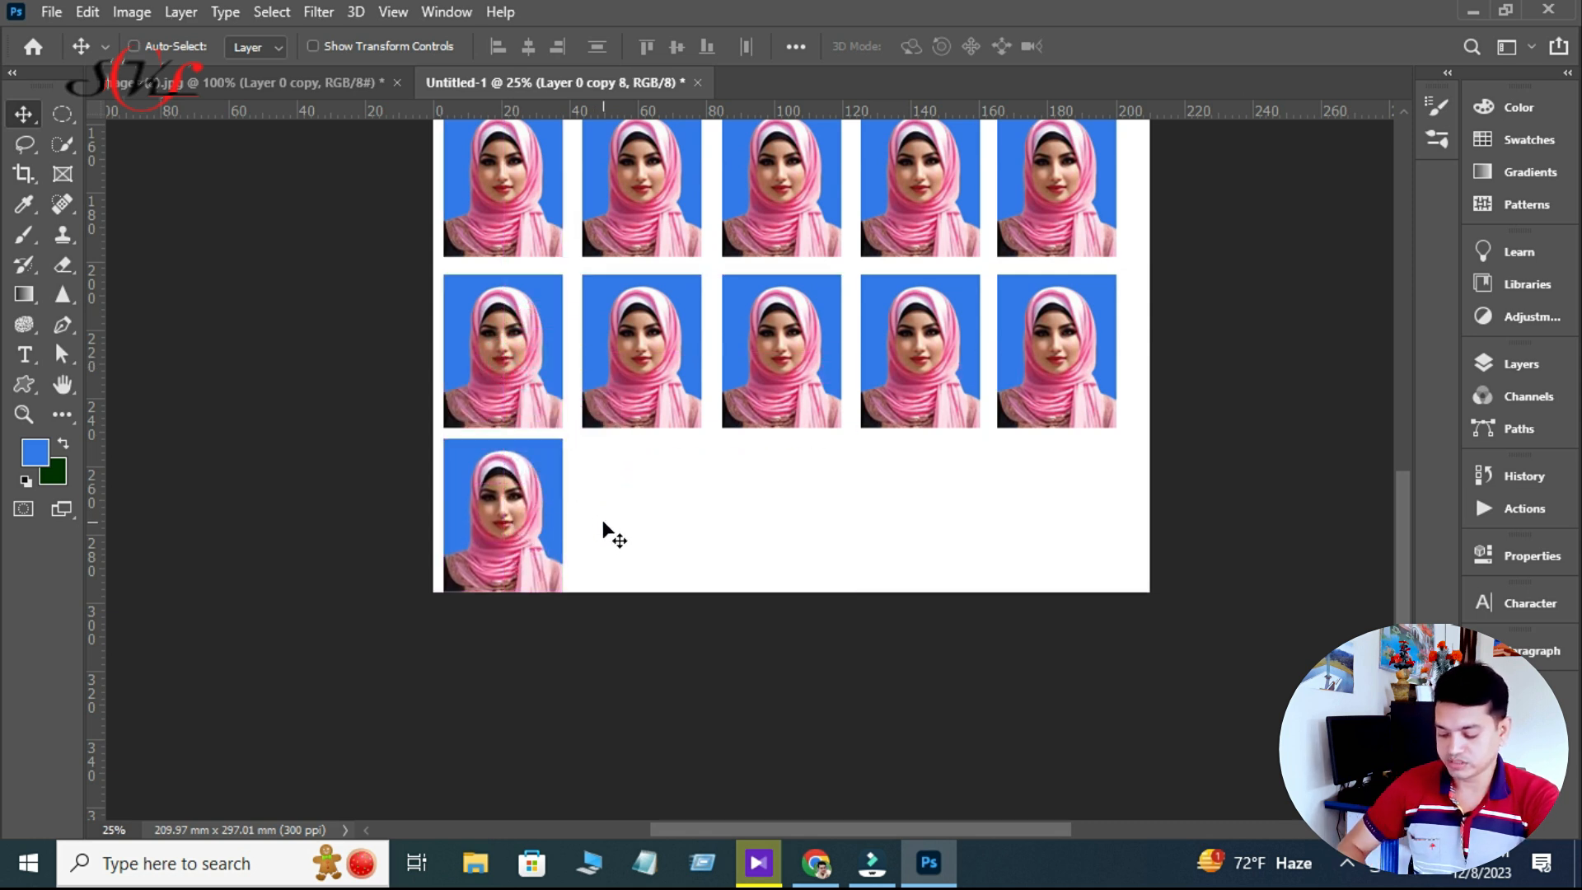
key("ctrl+t")
left_click_drag(618, 565, 592, 427)
key("Right")
key("Right")
key("Right")
key("Right")
key("Right")
key("Right")
key("Right")
key("Right")
left_click_drag(519, 525, 527, 515)
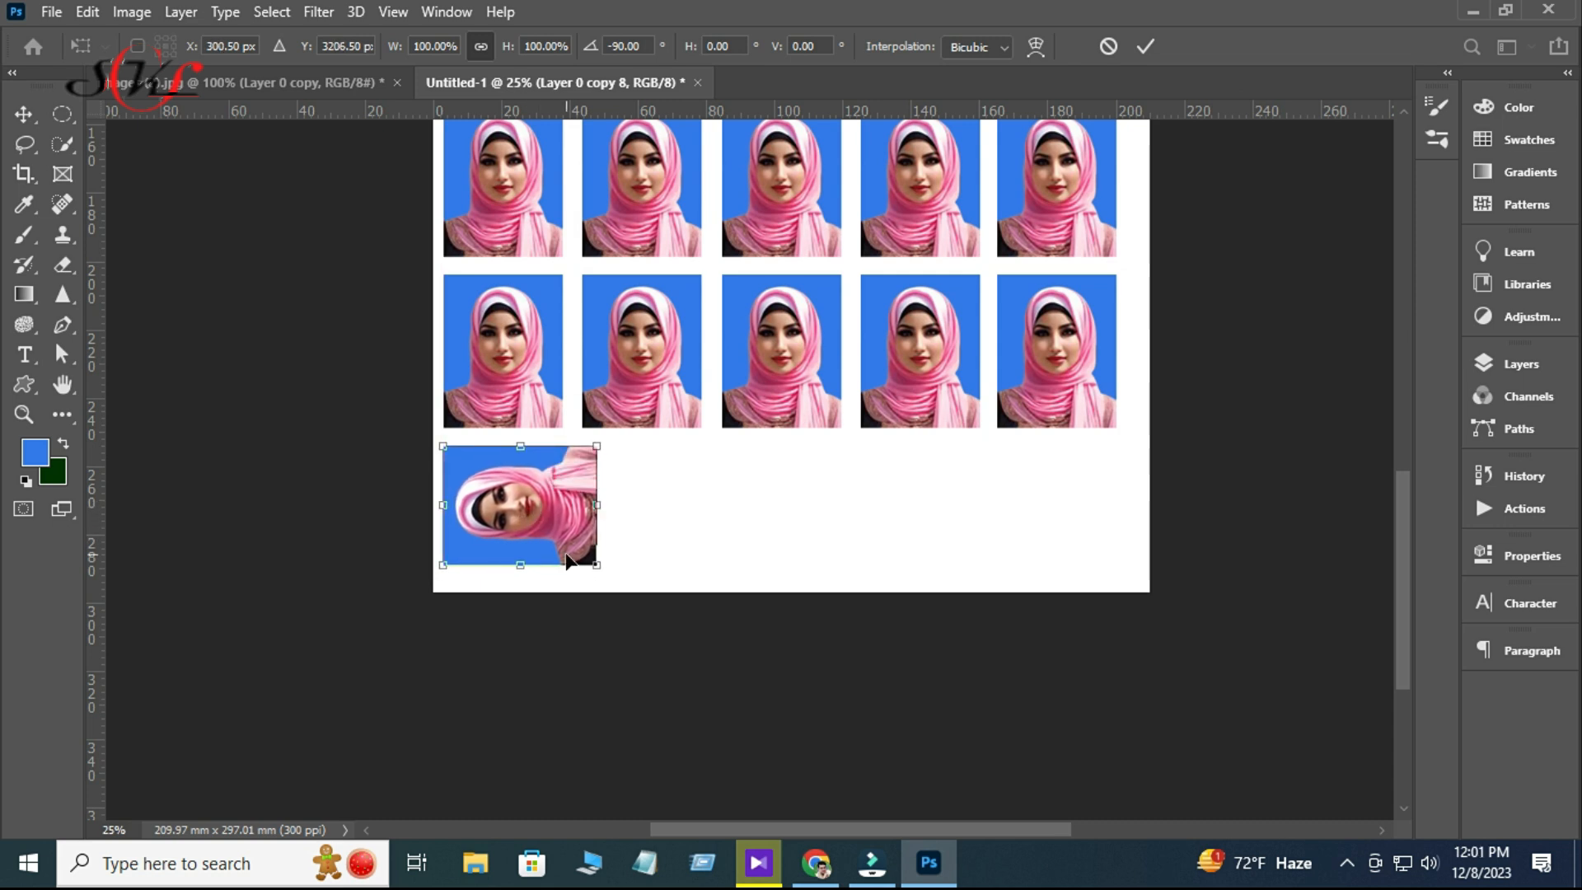
key("Return")
Step: Duplicate the rotated photo across the remaining space to make a last row of four evenly spaced sideways photos
left_click_drag(543, 516, 721, 508, "alt")
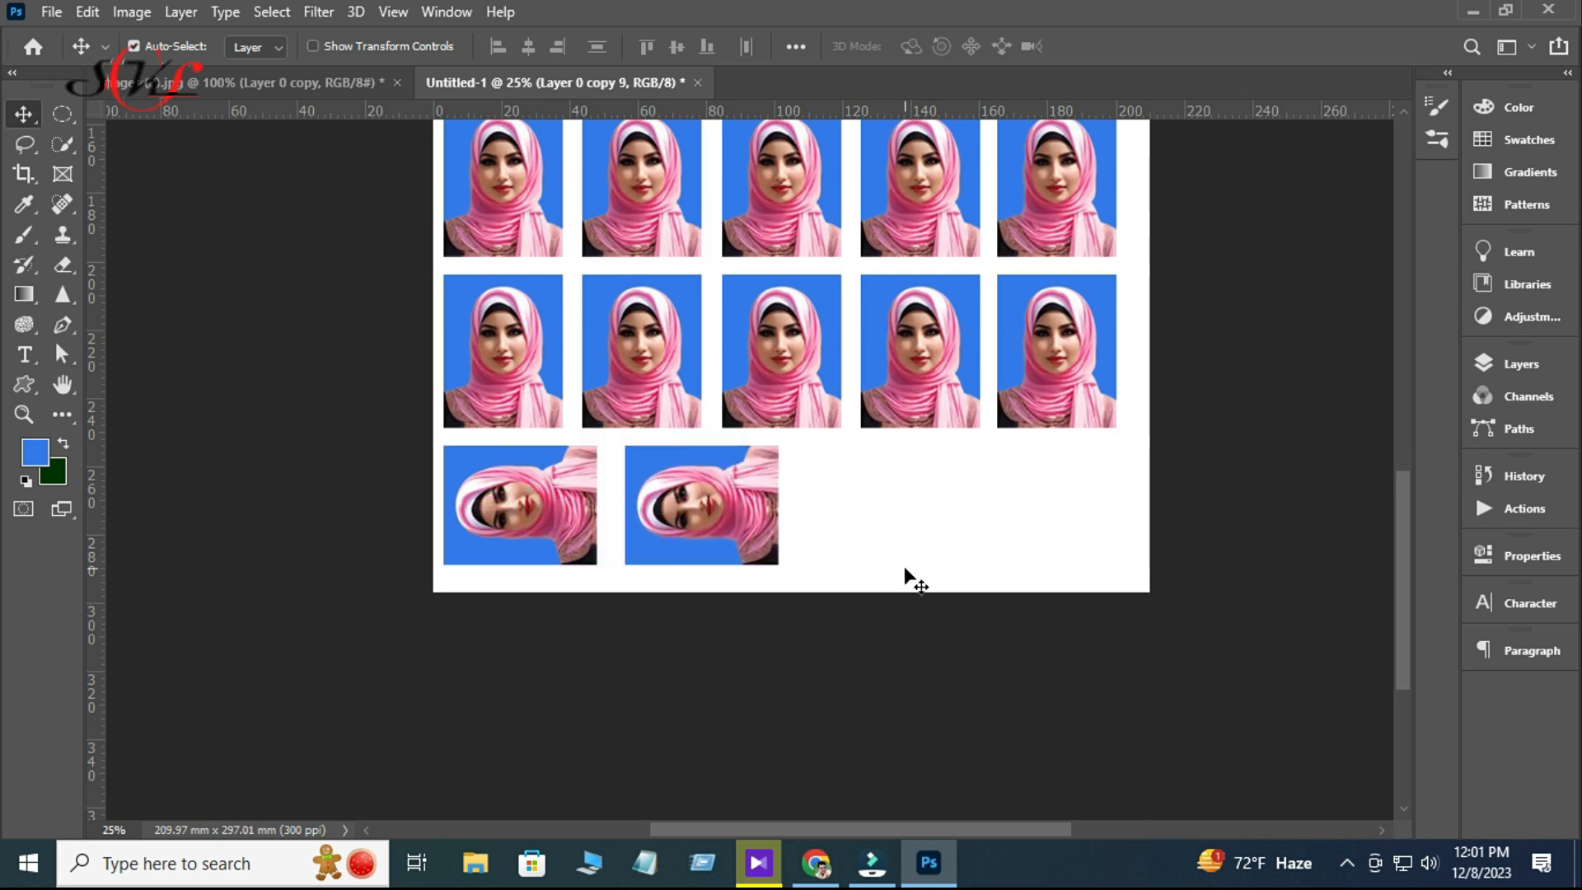
key("shift+Left")
key("shift+Left")
key("shift+Left")
left_click_drag(819, 531, 569, 512)
left_click_drag(683, 515, 1035, 521, "alt")
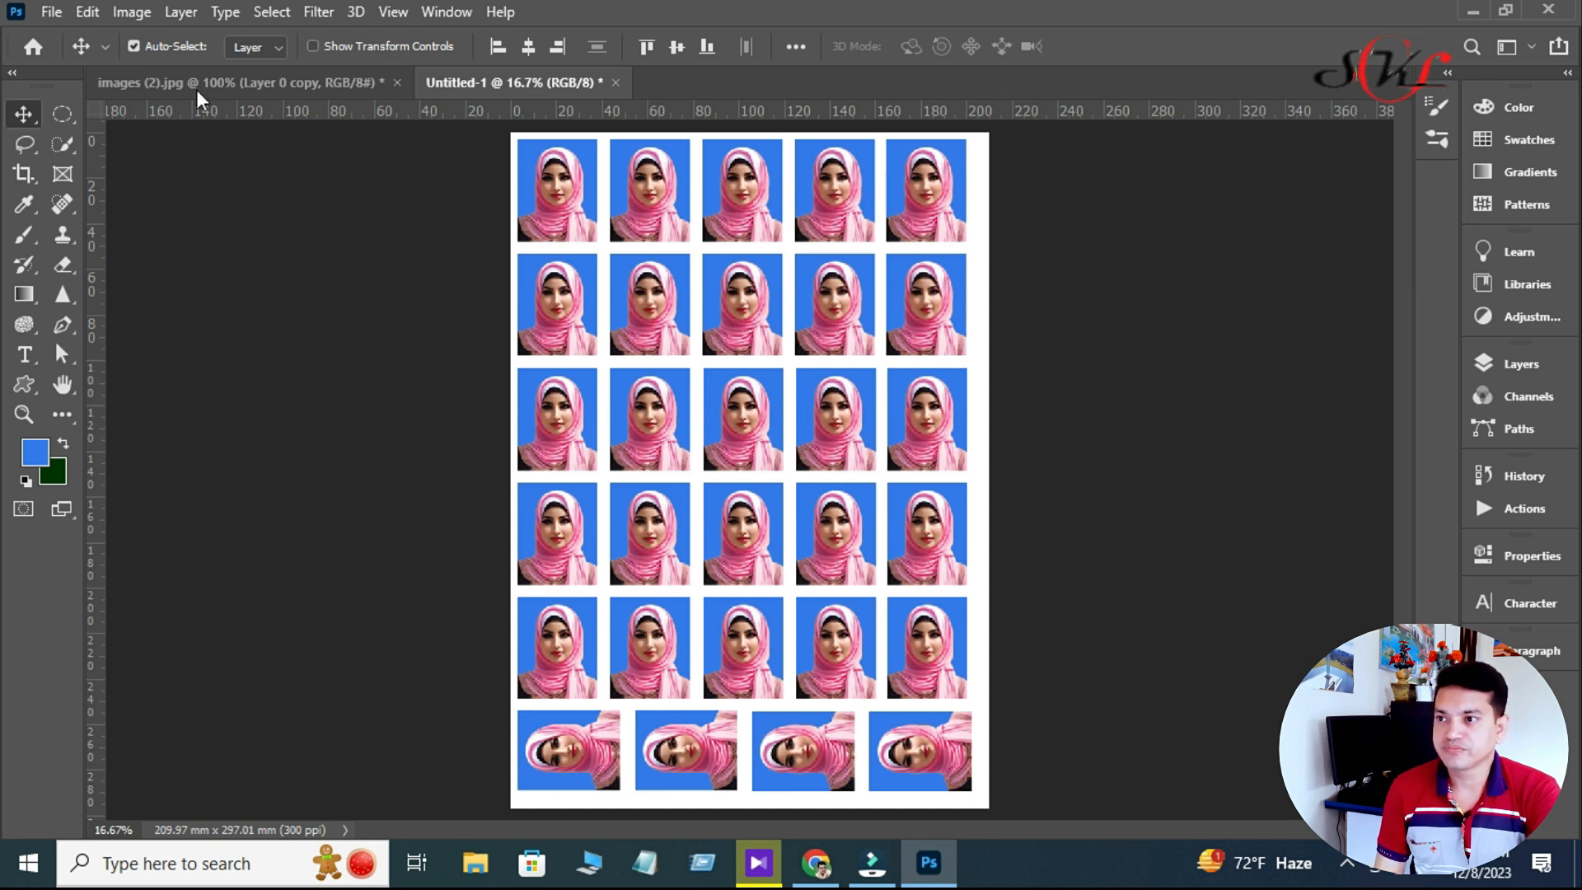
Step: Set the paper size to A4 in the advanced print settings of Microsoft Print to PDF
left_click(48, 11)
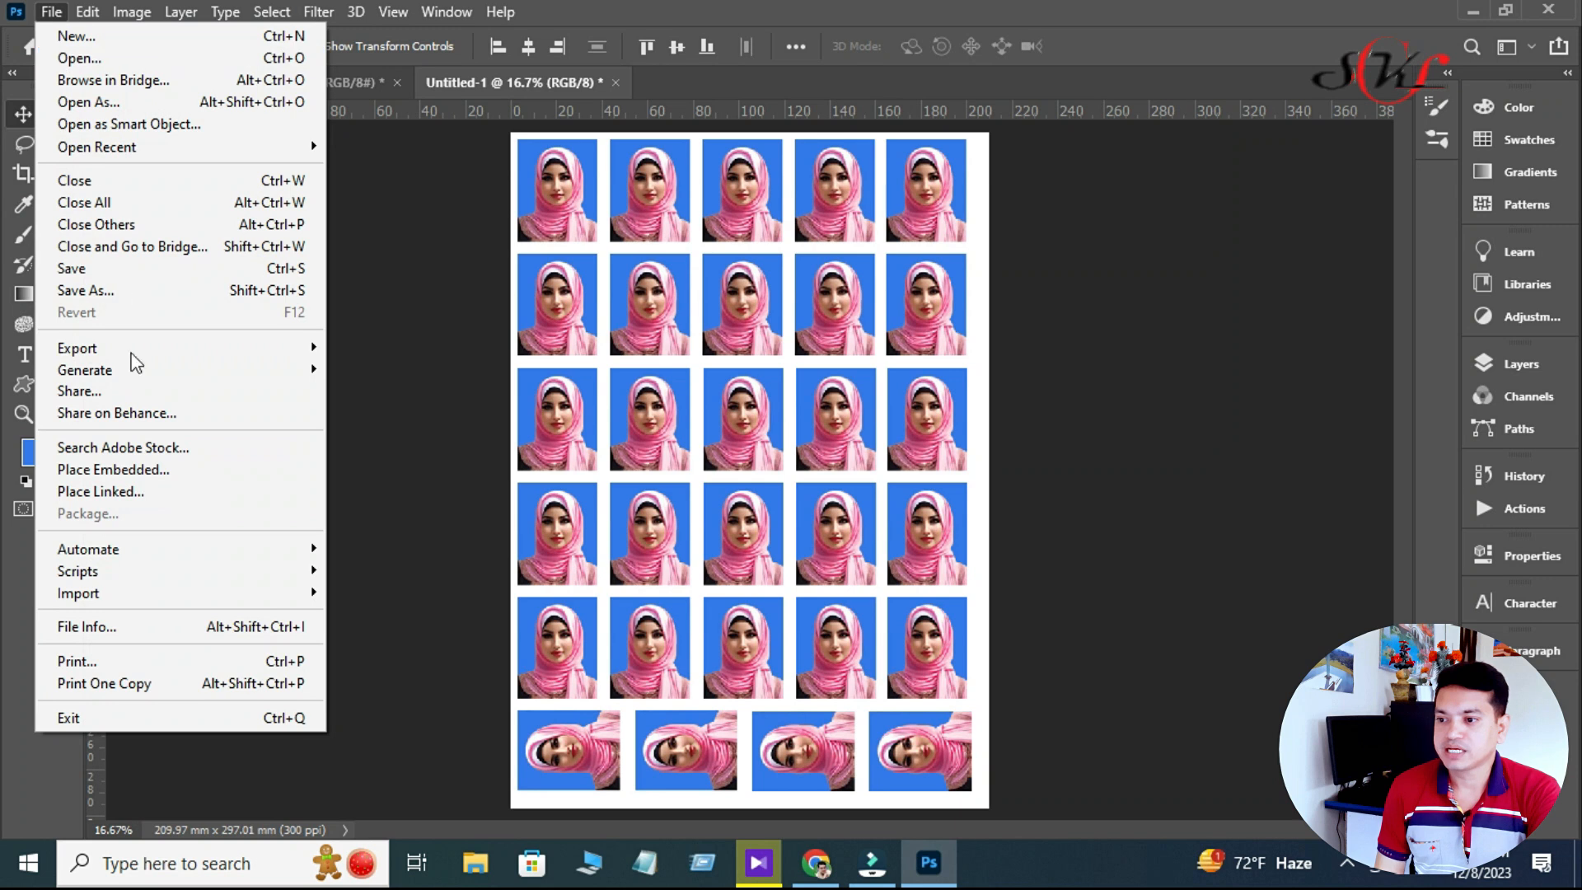
left_click(86, 664)
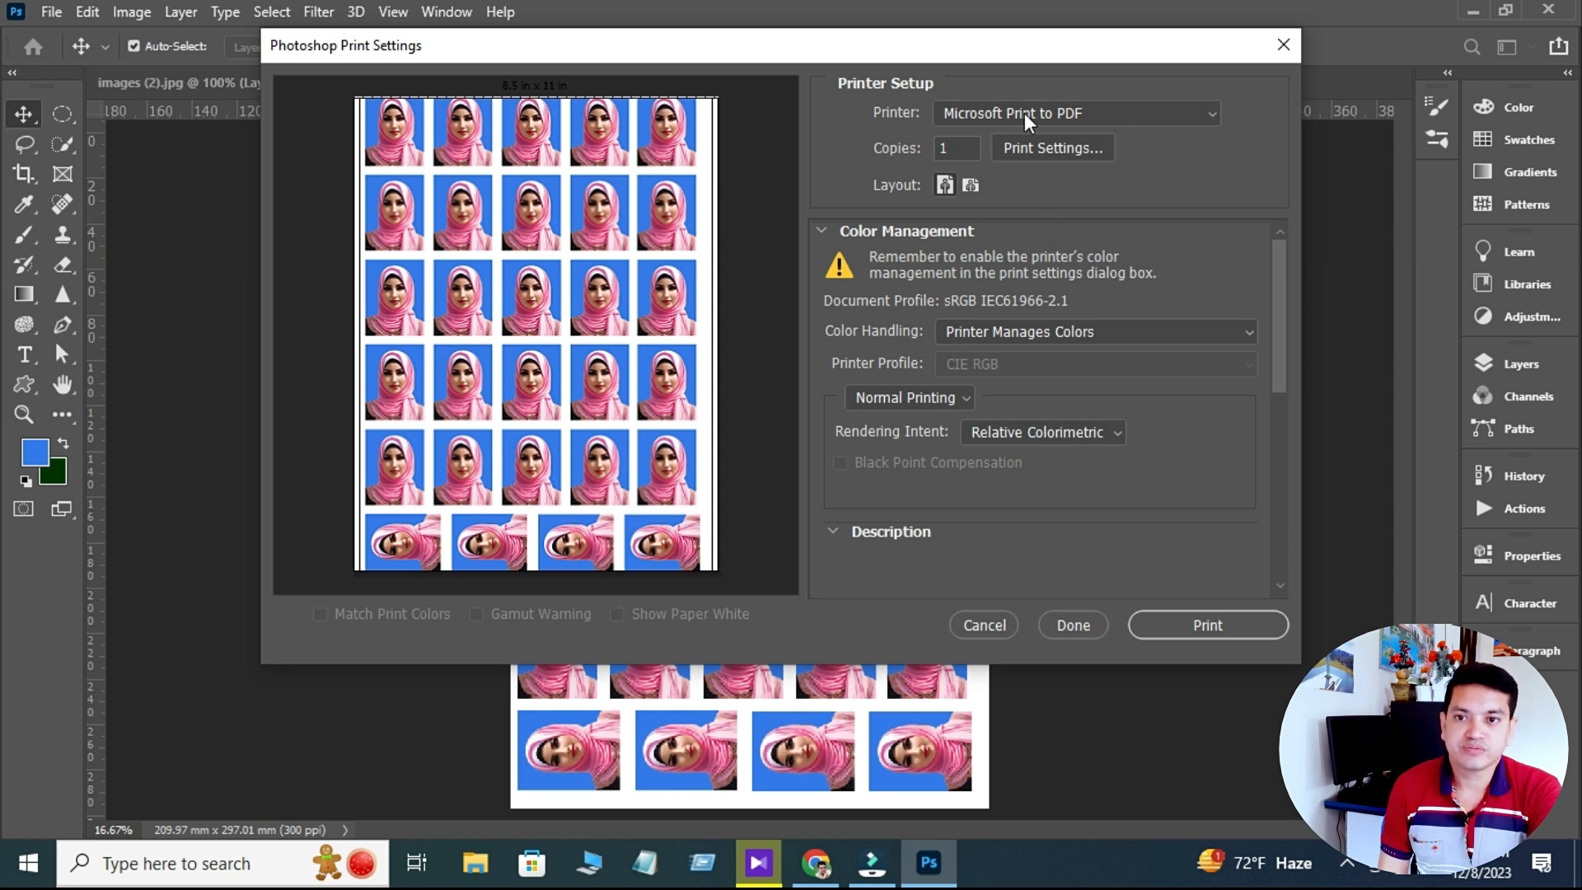
left_click(1053, 148)
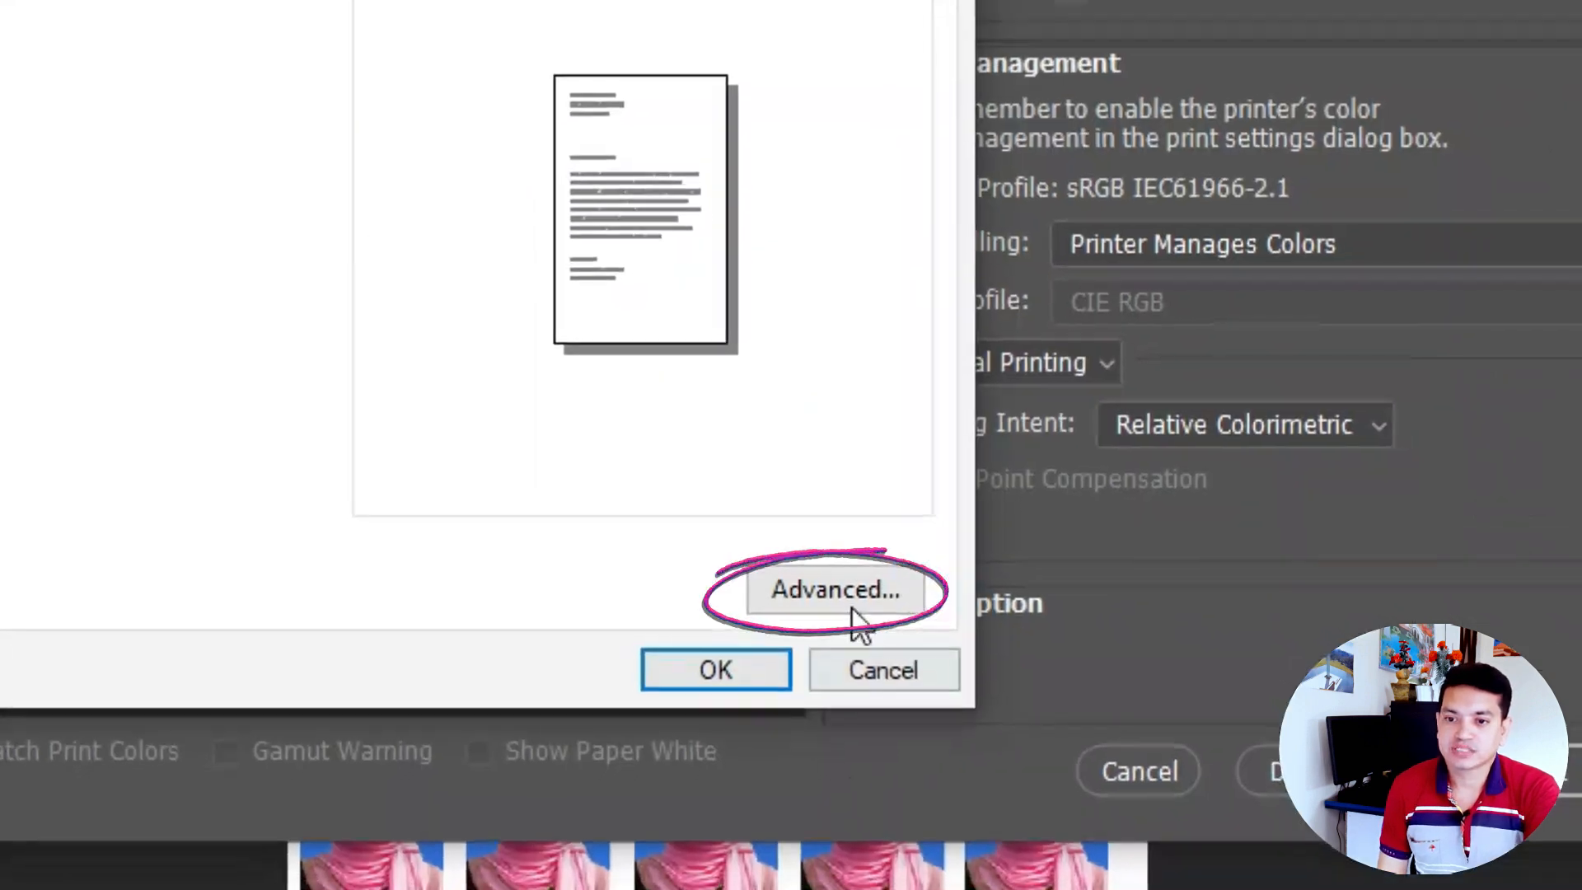
left_click(849, 600)
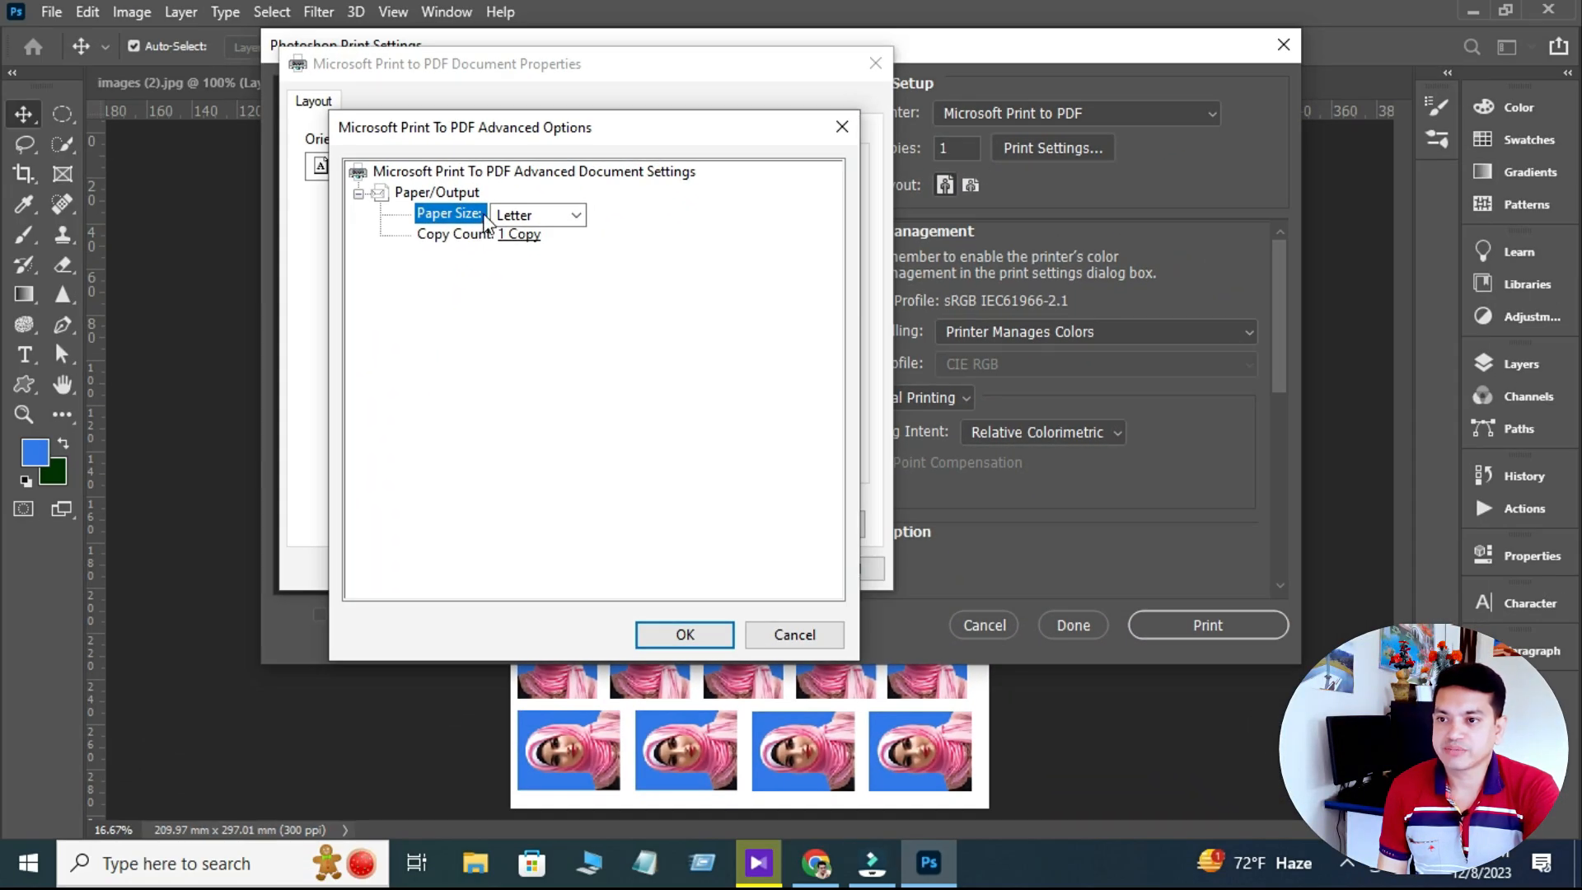
left_click(582, 220)
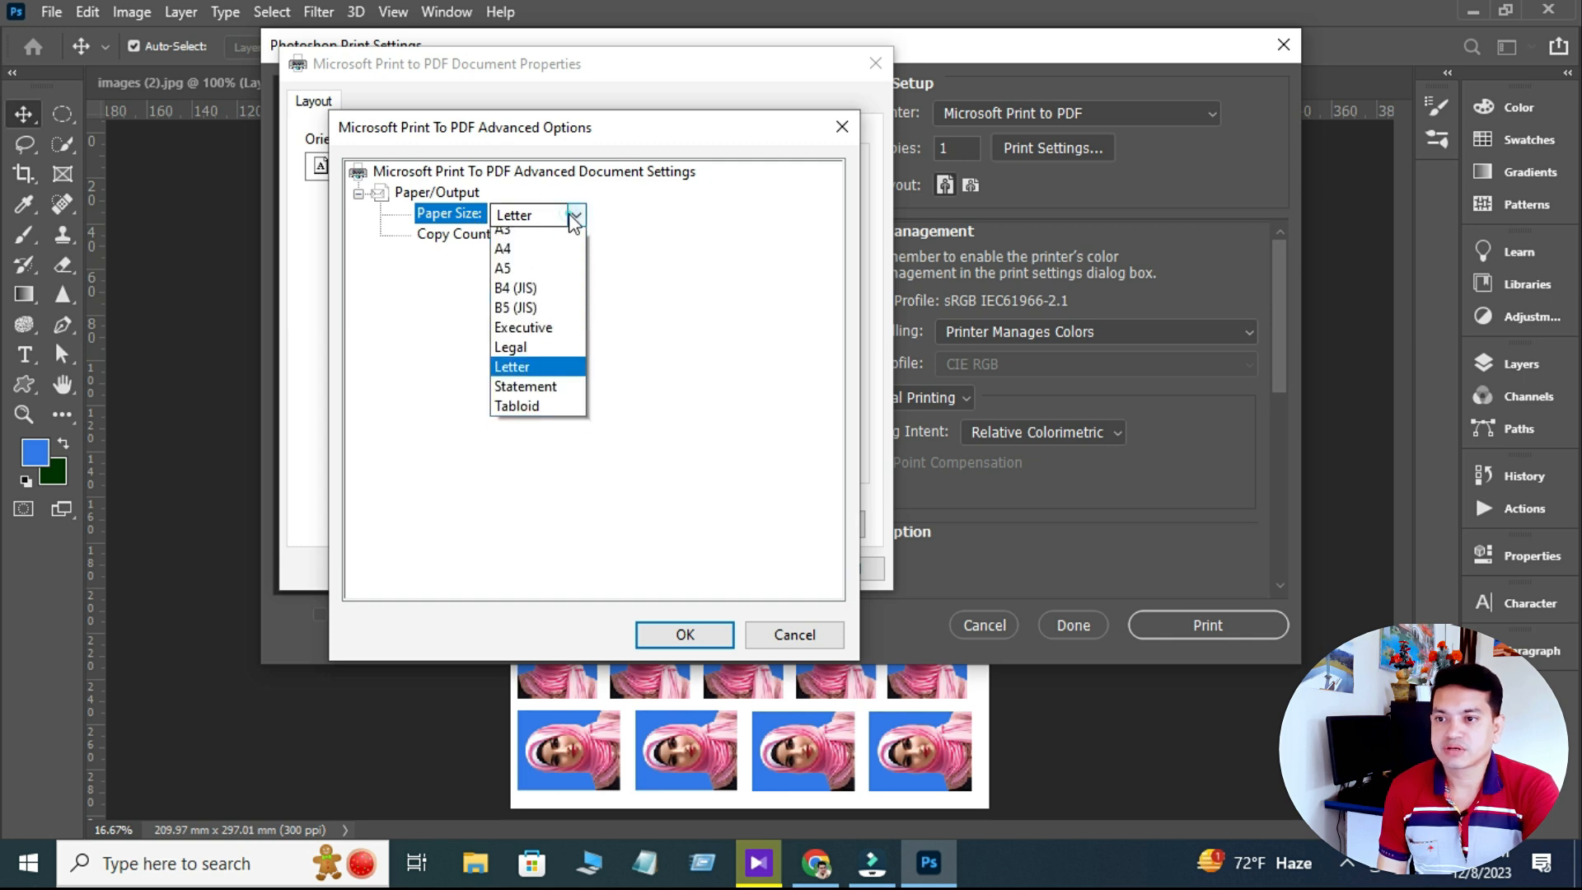
left_click(532, 260)
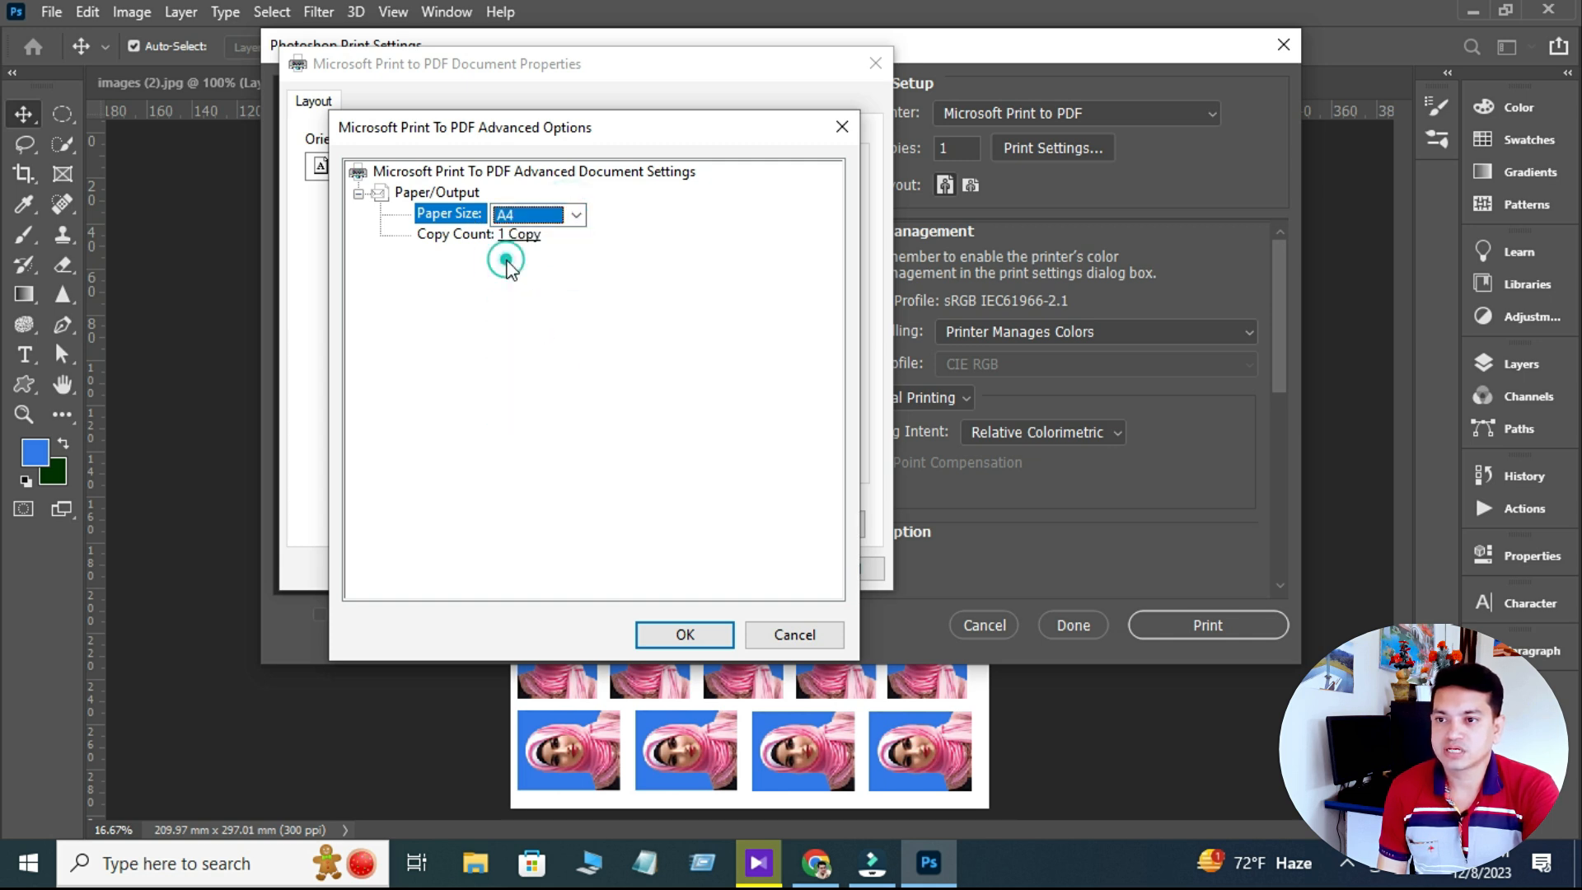
left_click(685, 635)
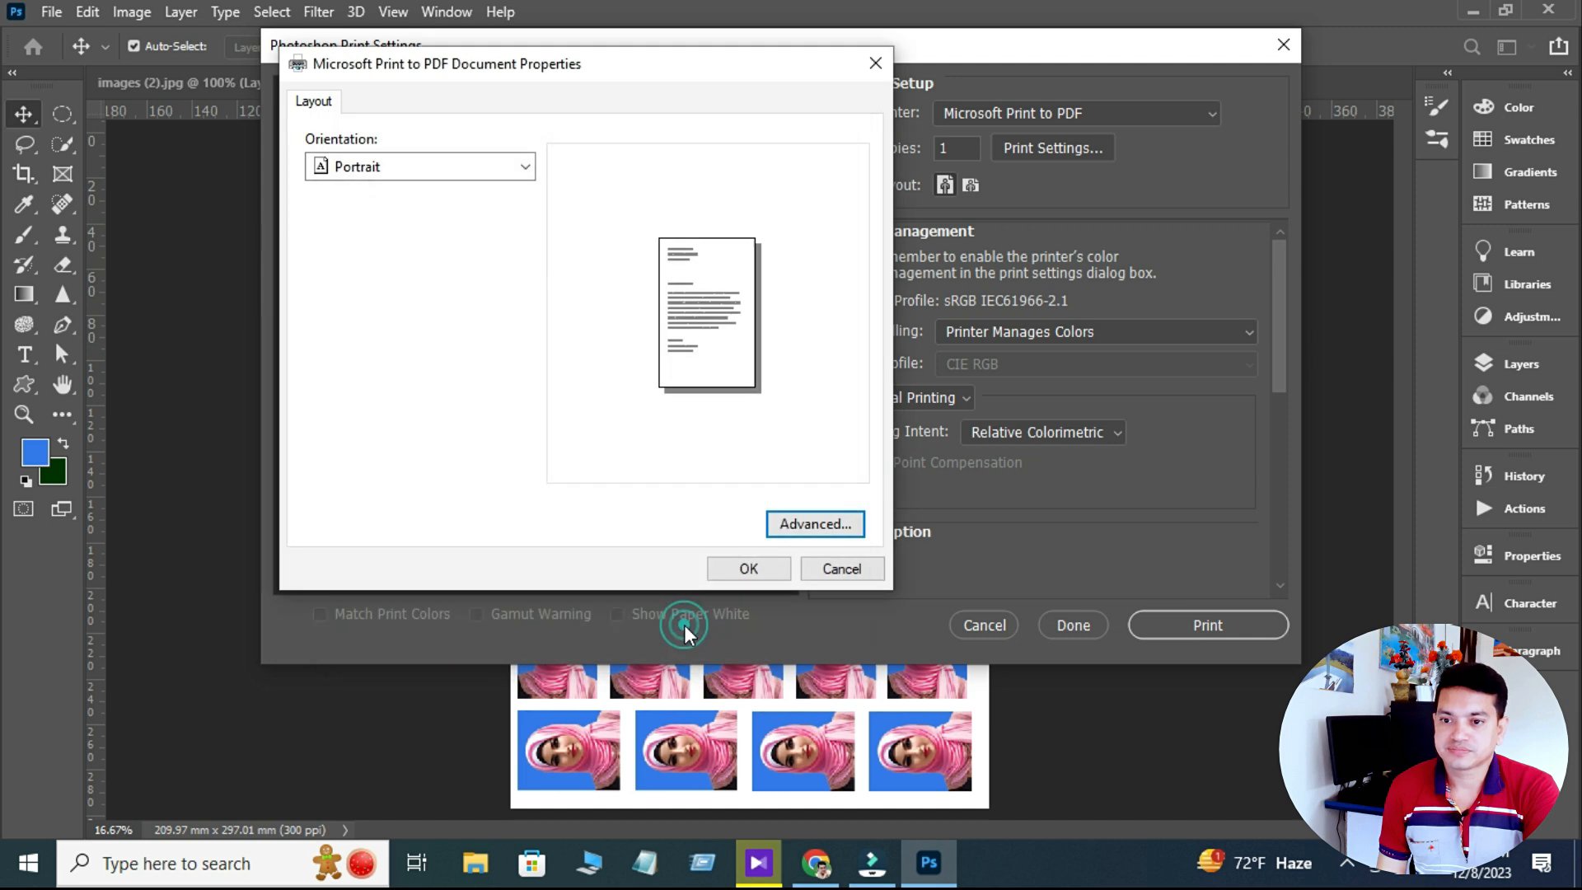
Step: Accept the printer's document properties, keeping Microsoft Print to PDF as the printer and Printer Manages Colors as the color handling
left_click(747, 570)
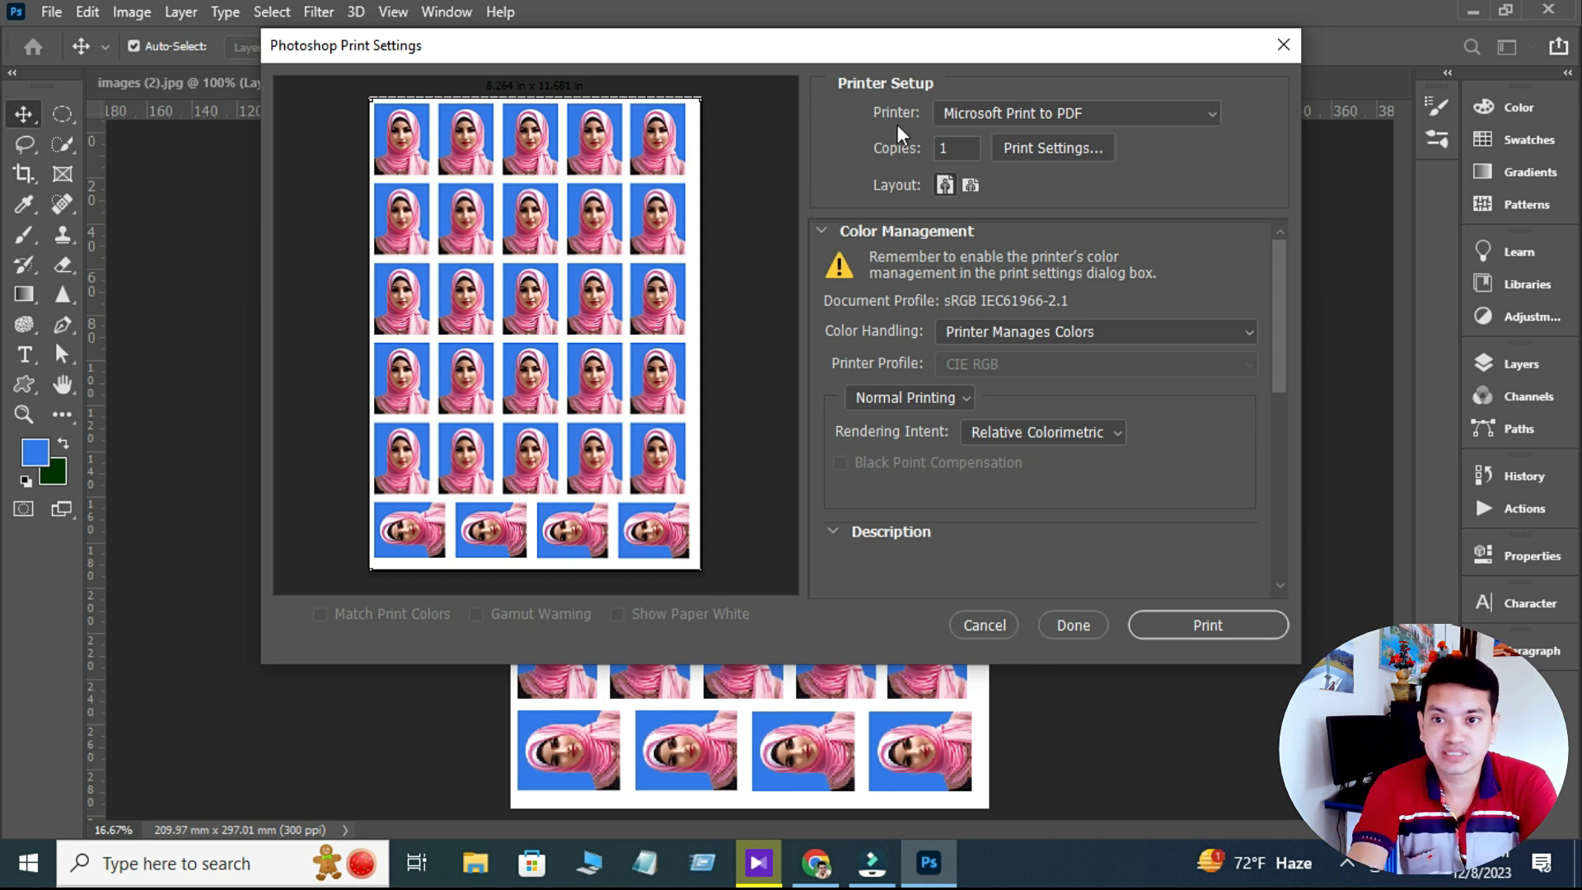
left_click(1199, 116)
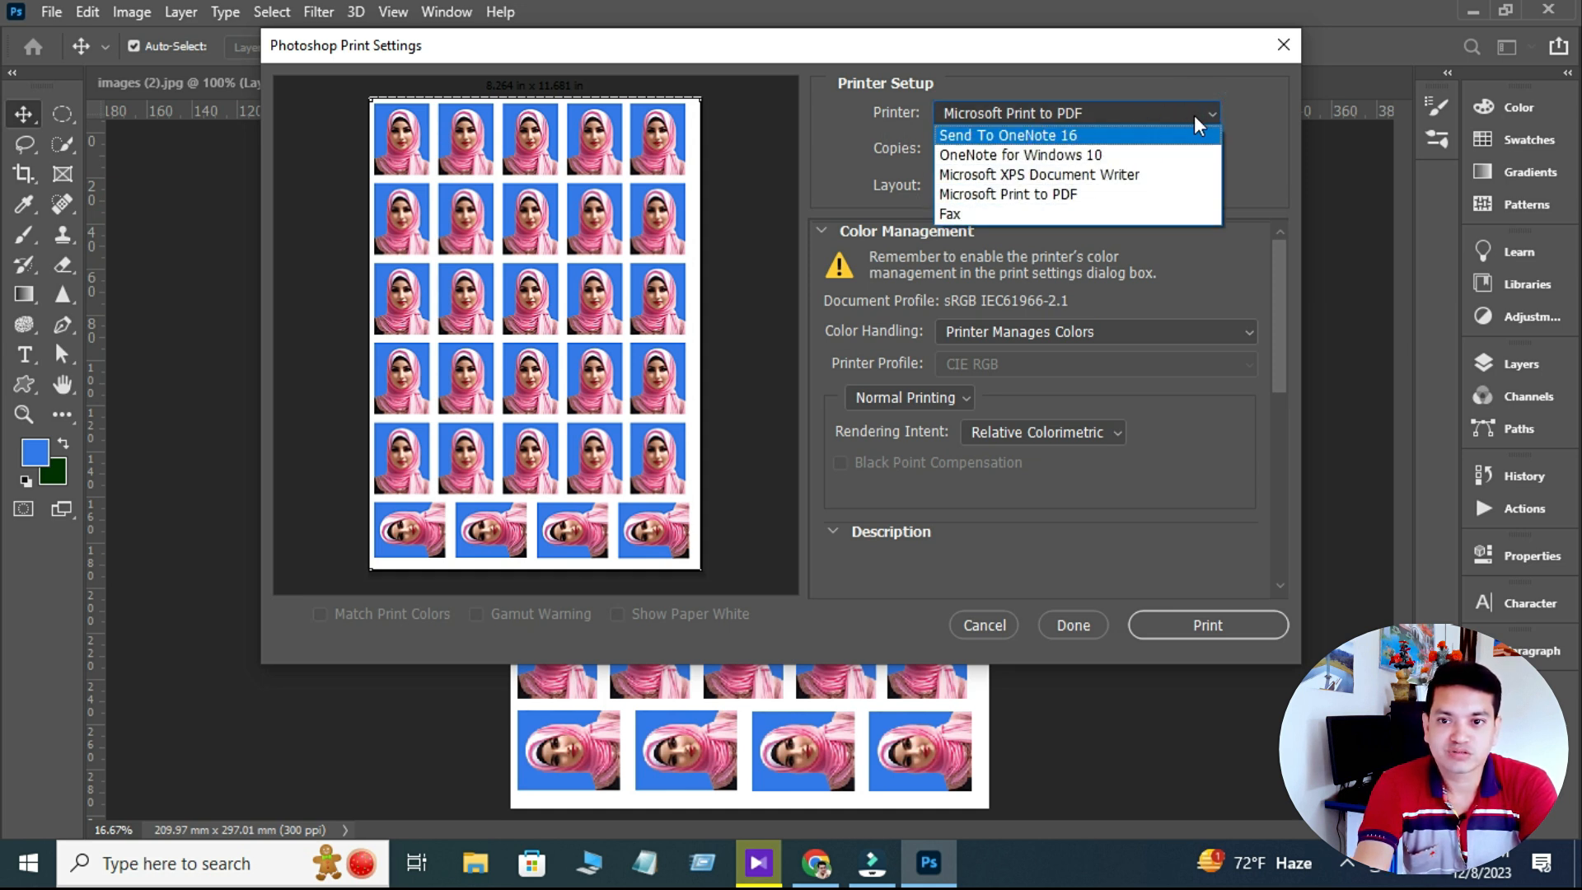
left_click(1194, 115)
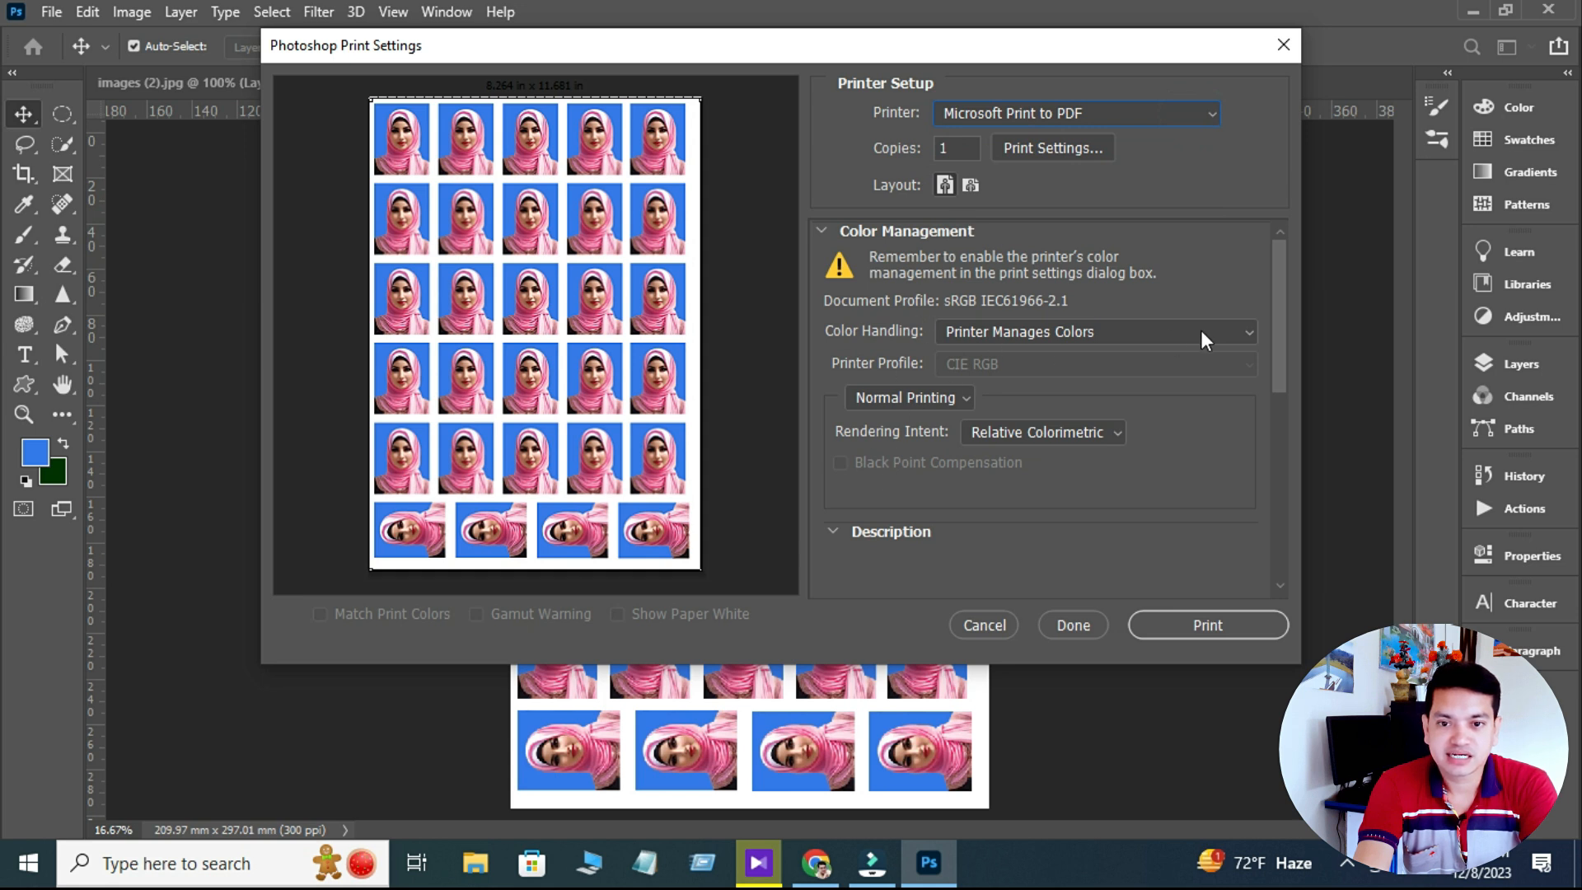
left_click(1225, 334)
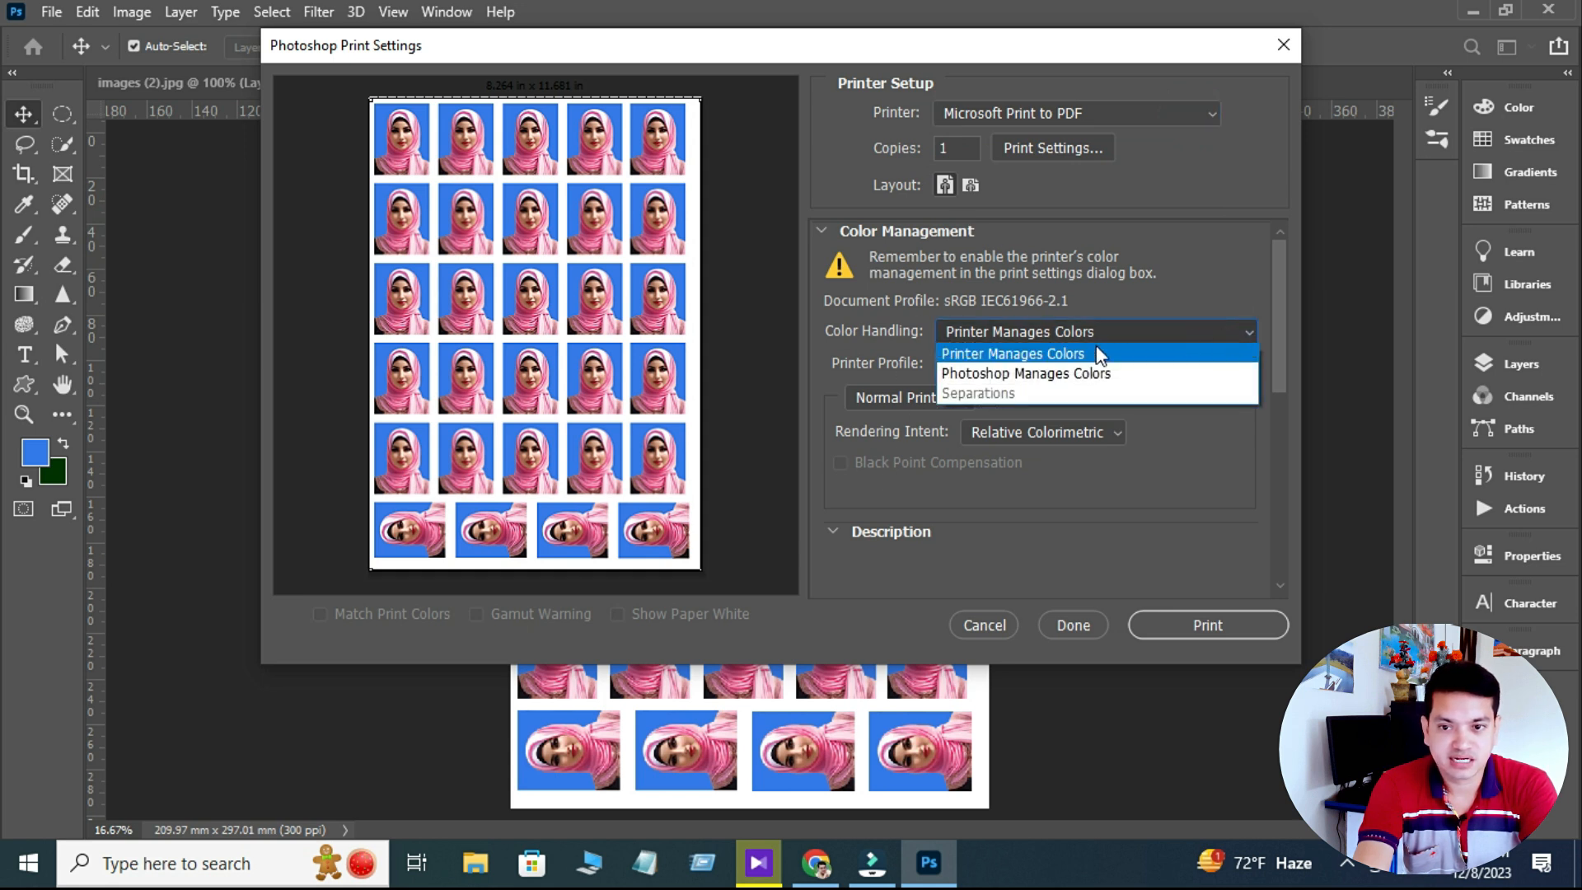
left_click(1199, 333)
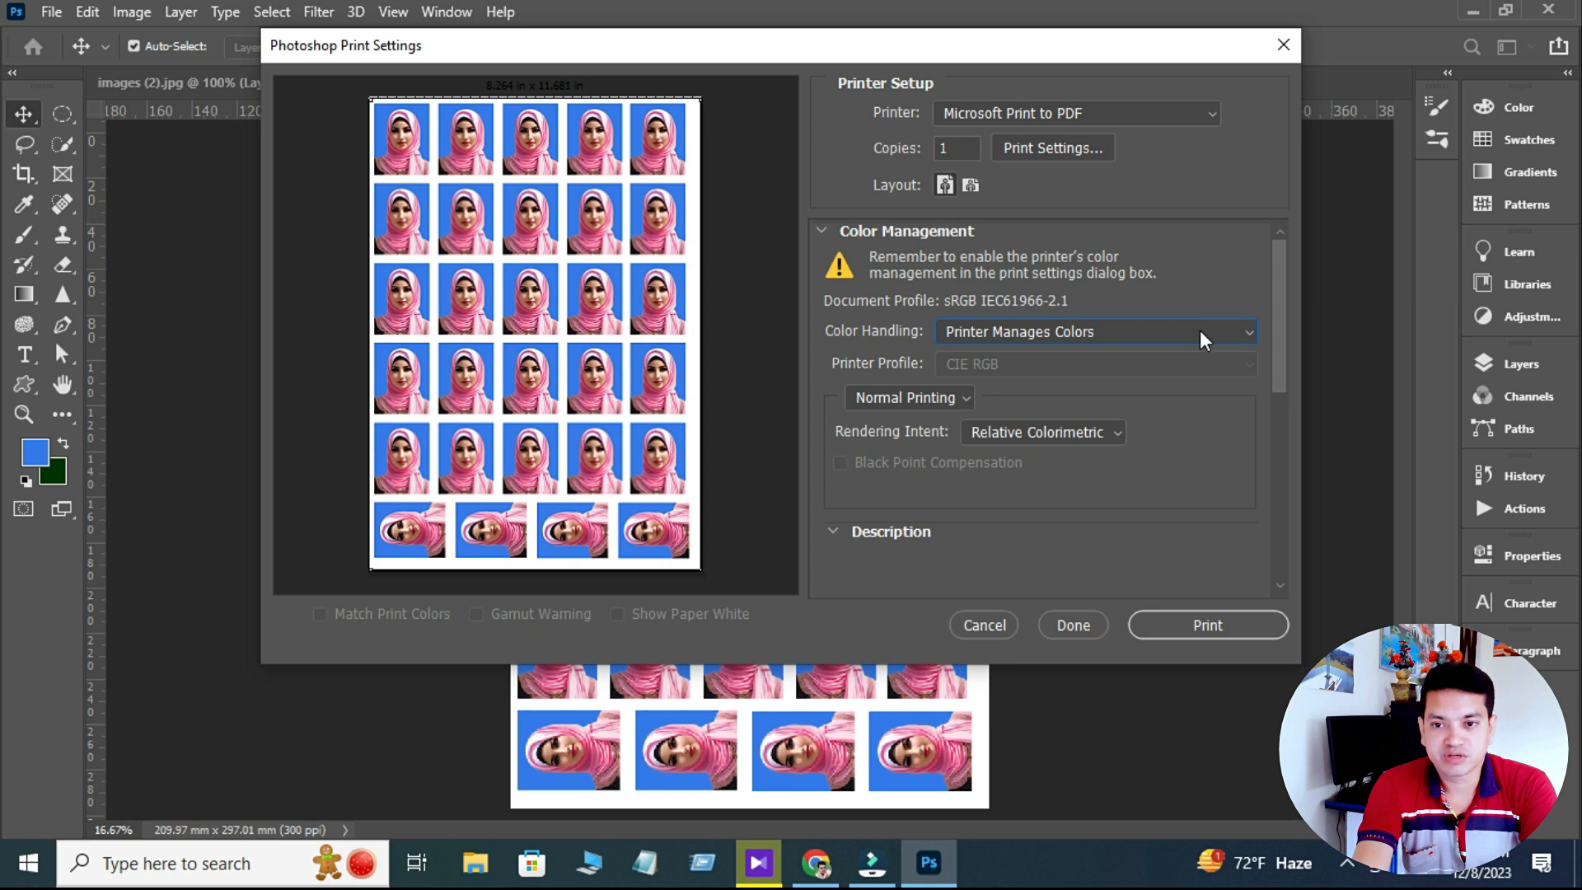
left_click(1200, 330)
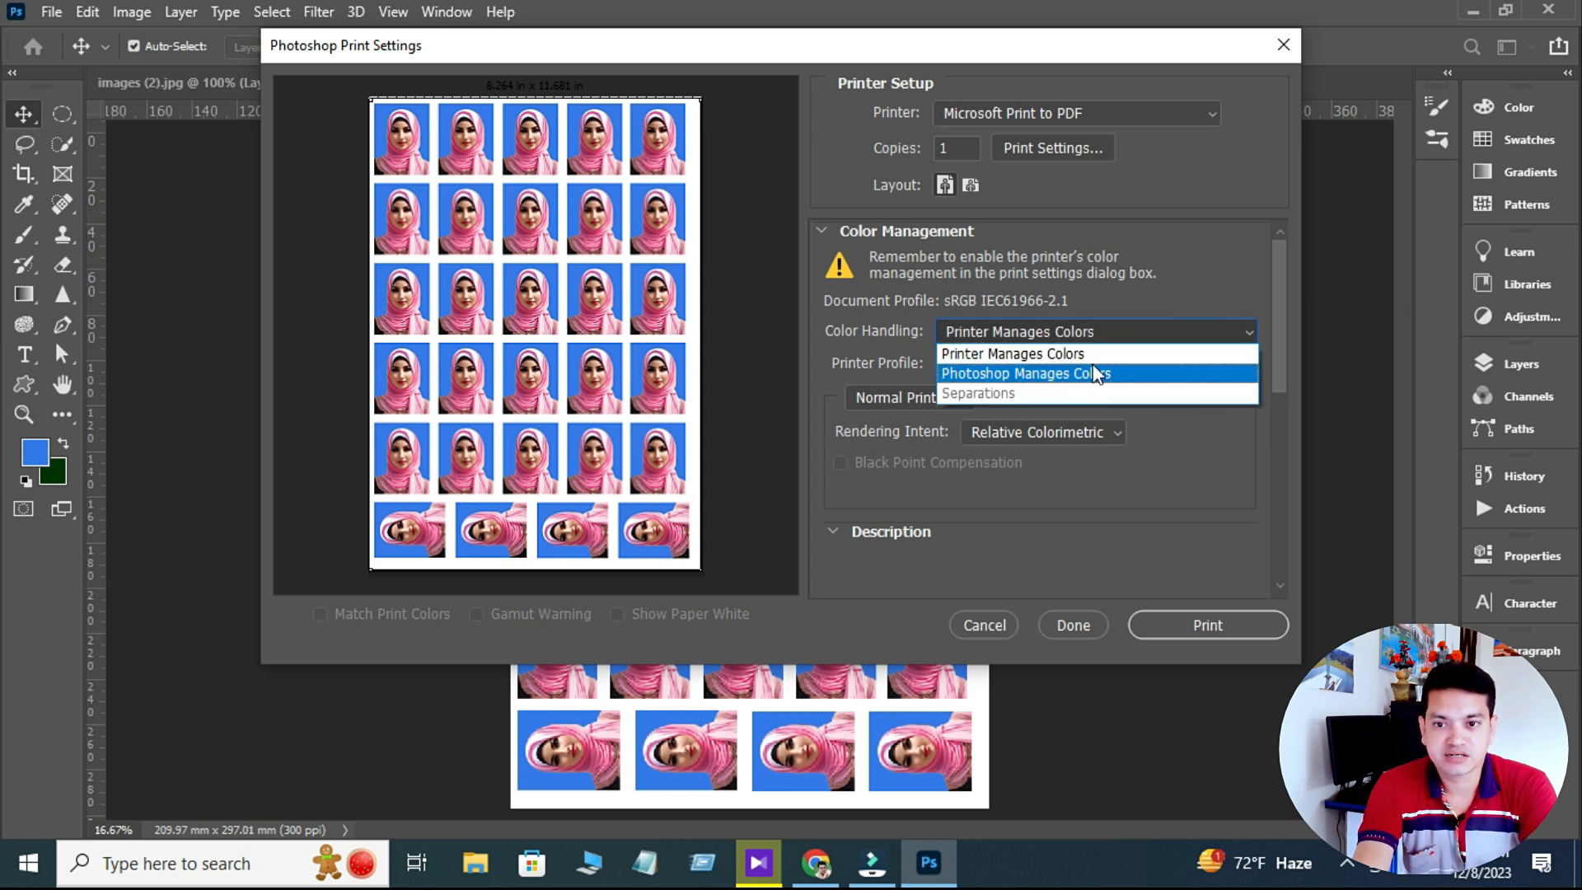
left_click(1190, 329)
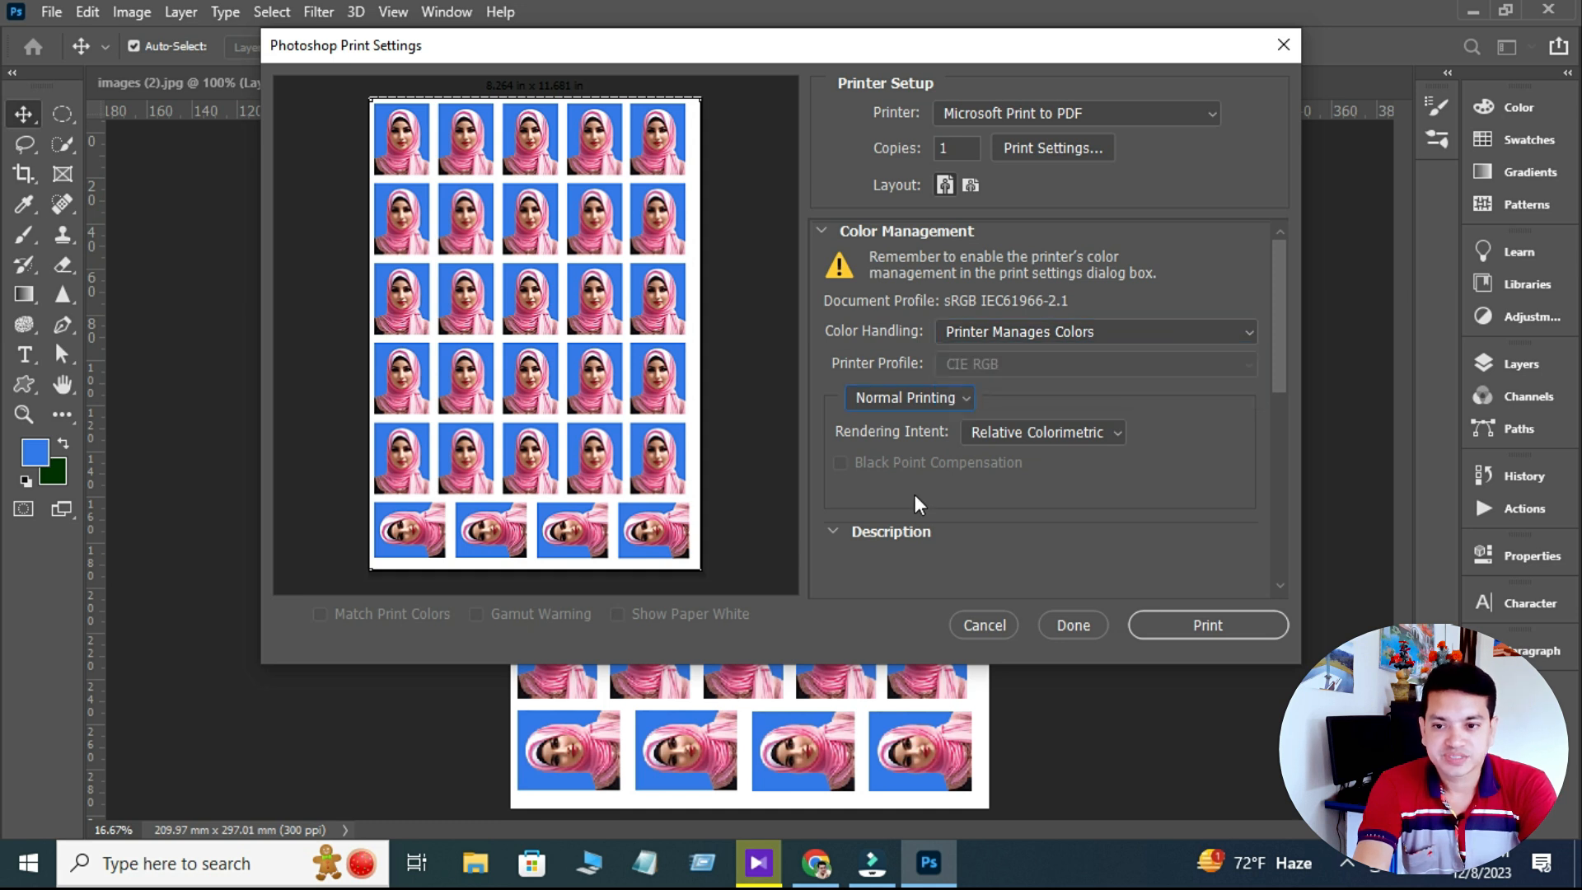
Step: Set the rendering intent to Absolute Colorimetric and save the print settings without printing
scroll(1116, 415, "down", 2)
scroll(1116, 415, "up", 1)
scroll(1115, 416, "down", 1)
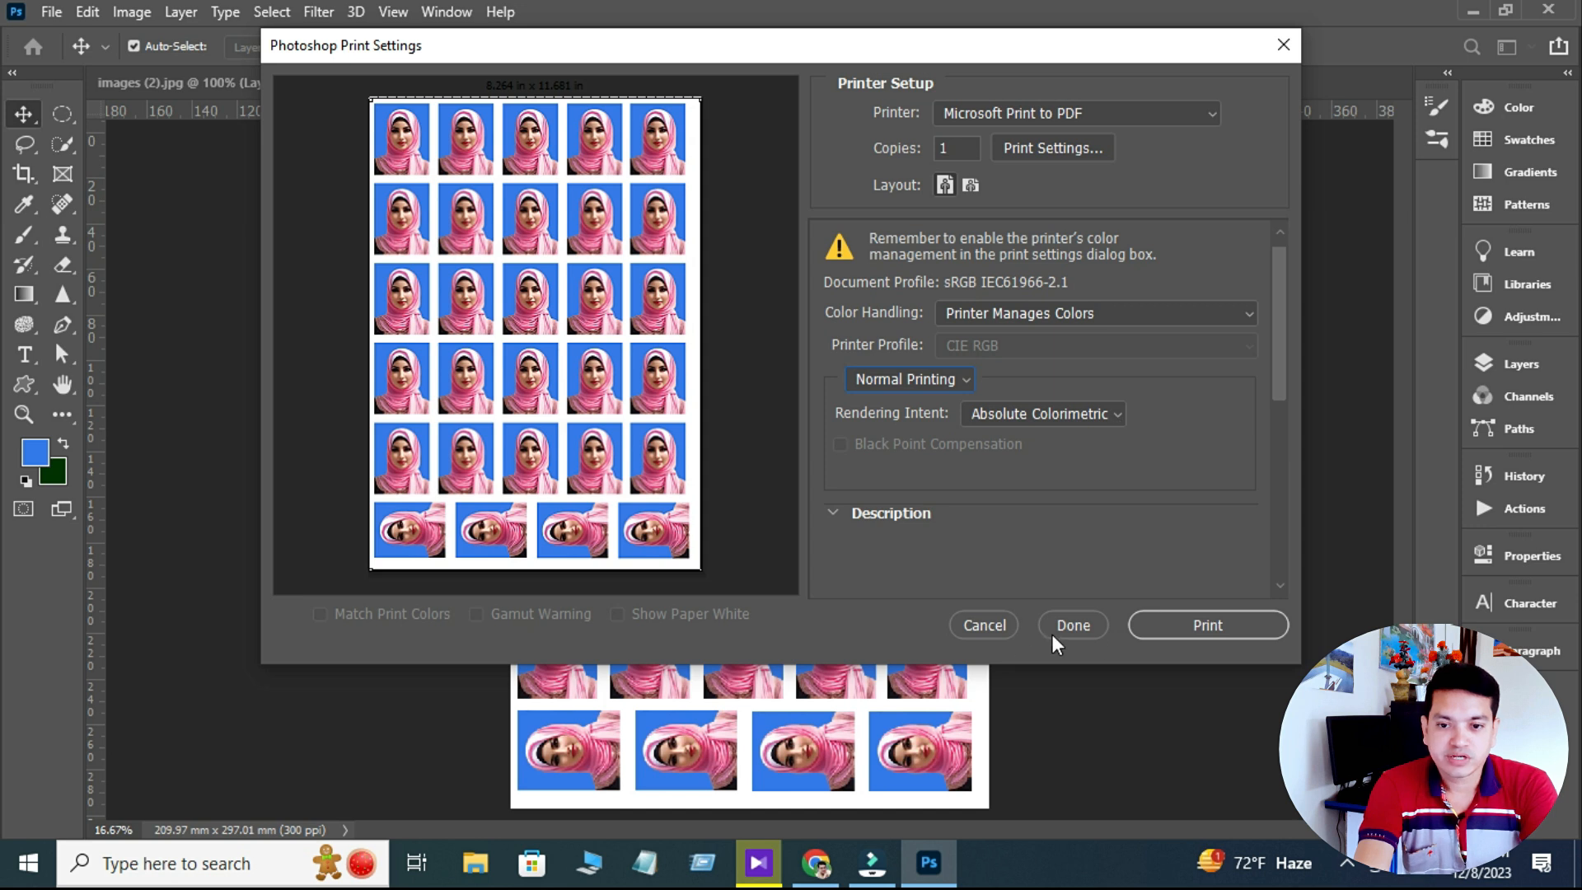
left_click(1074, 625)
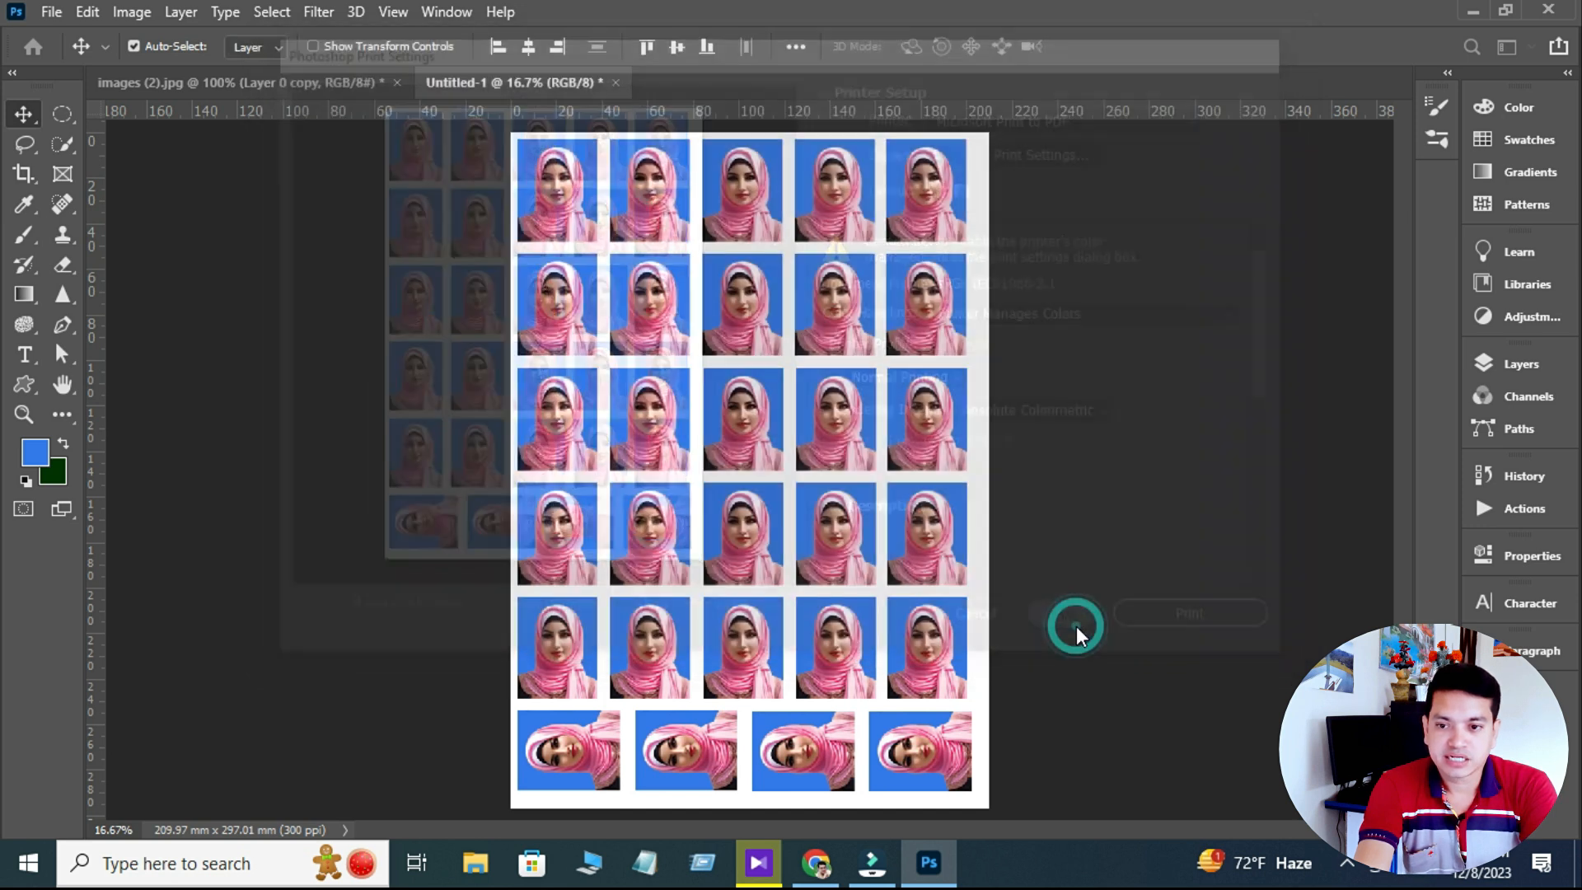
Step: Reopen the print settings for the photo sheet and send it to Microsoft Print to PDF
left_click(51, 11)
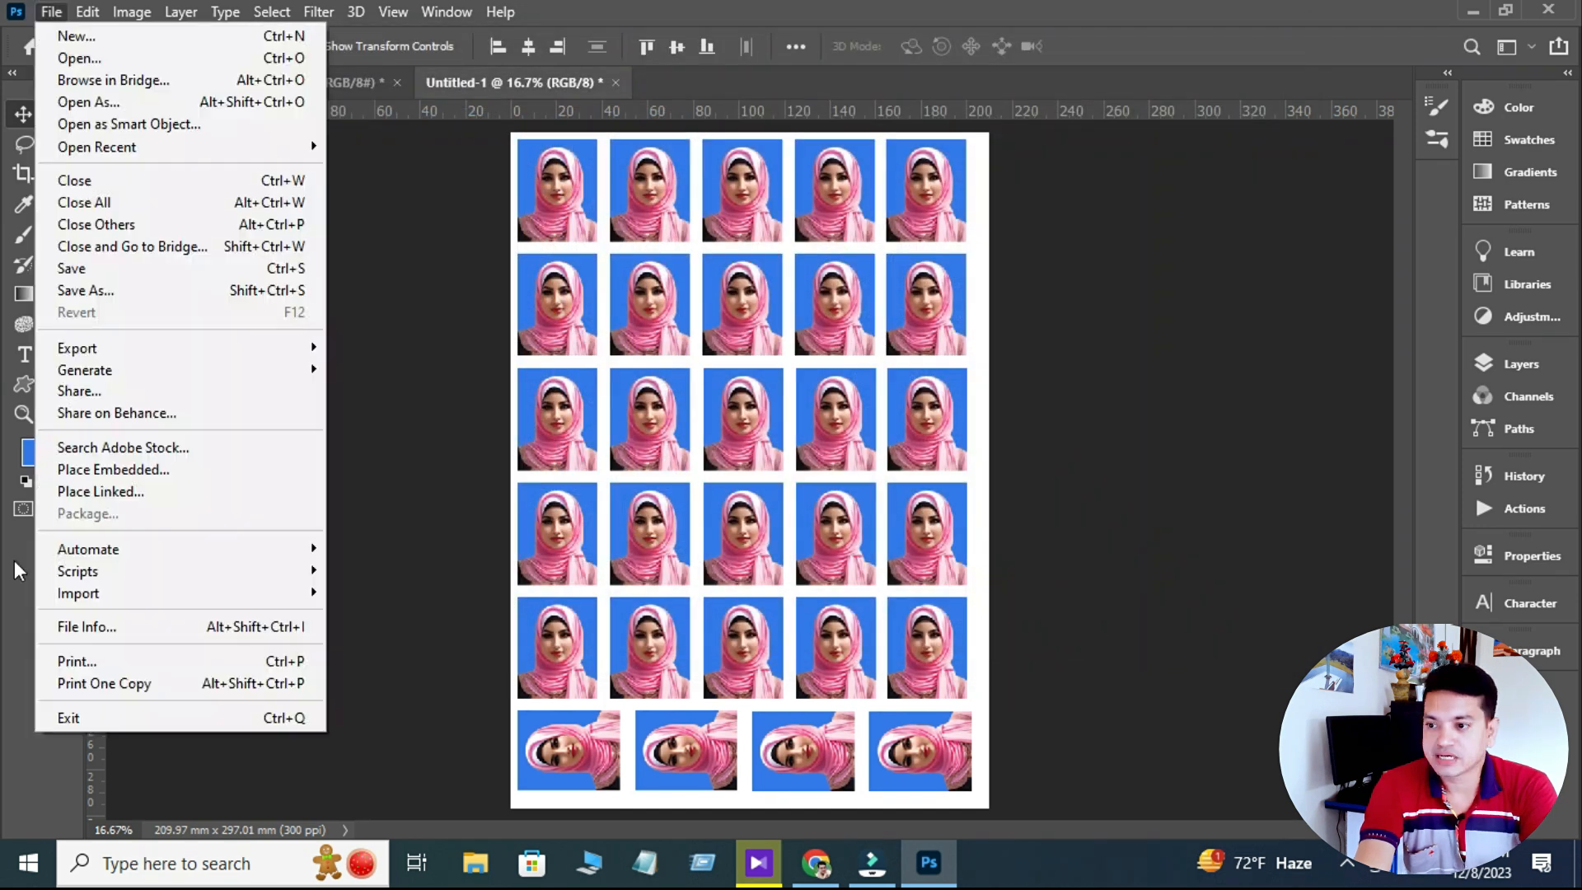
left_click(104, 661)
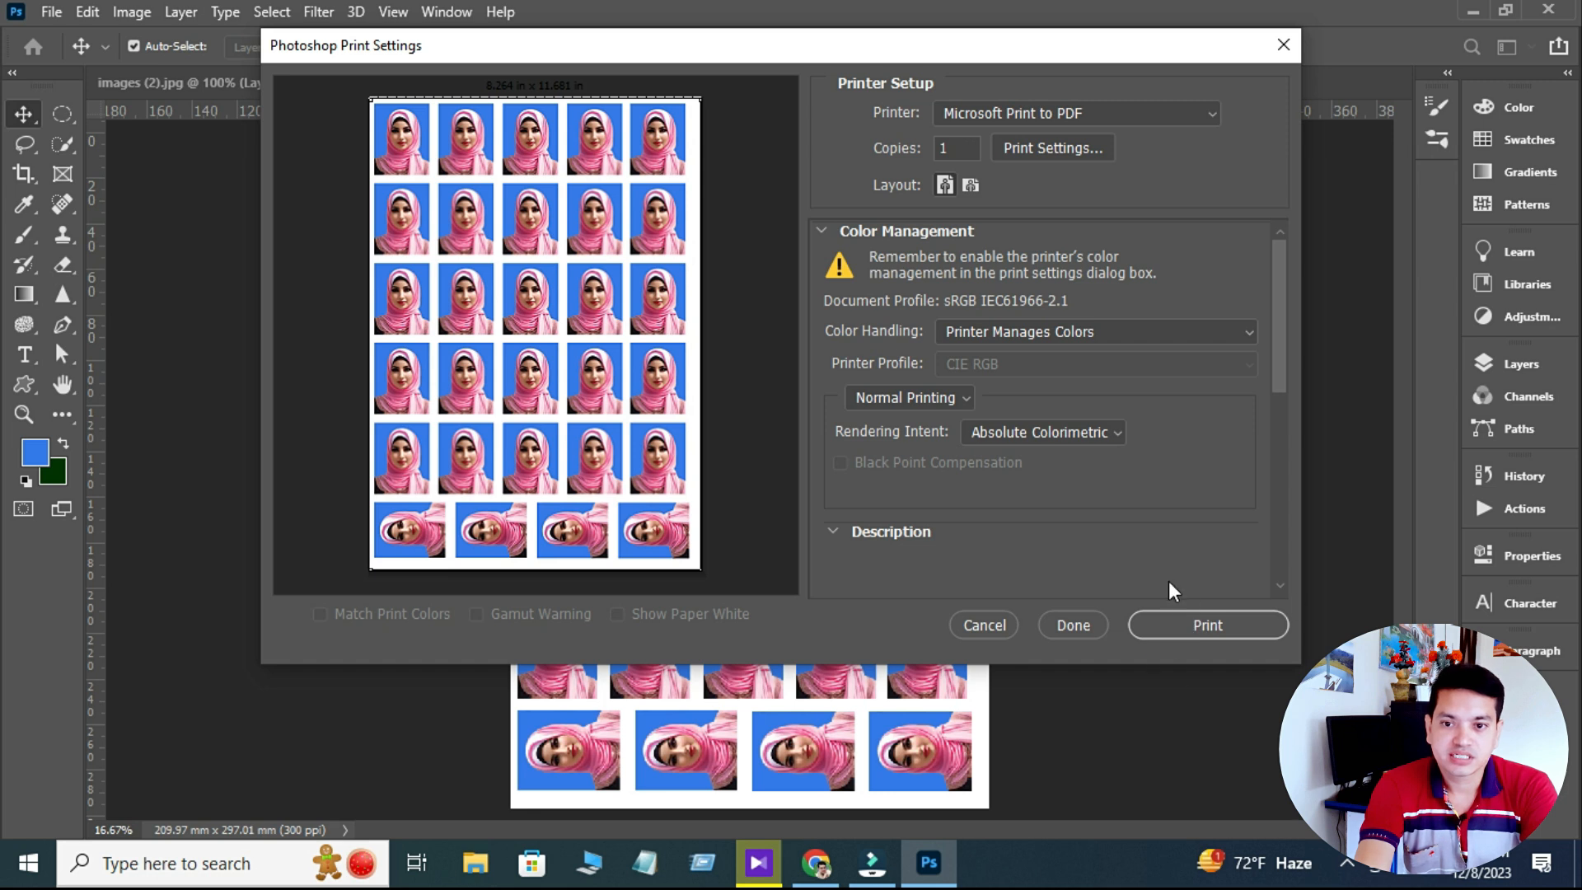
left_click(1172, 626)
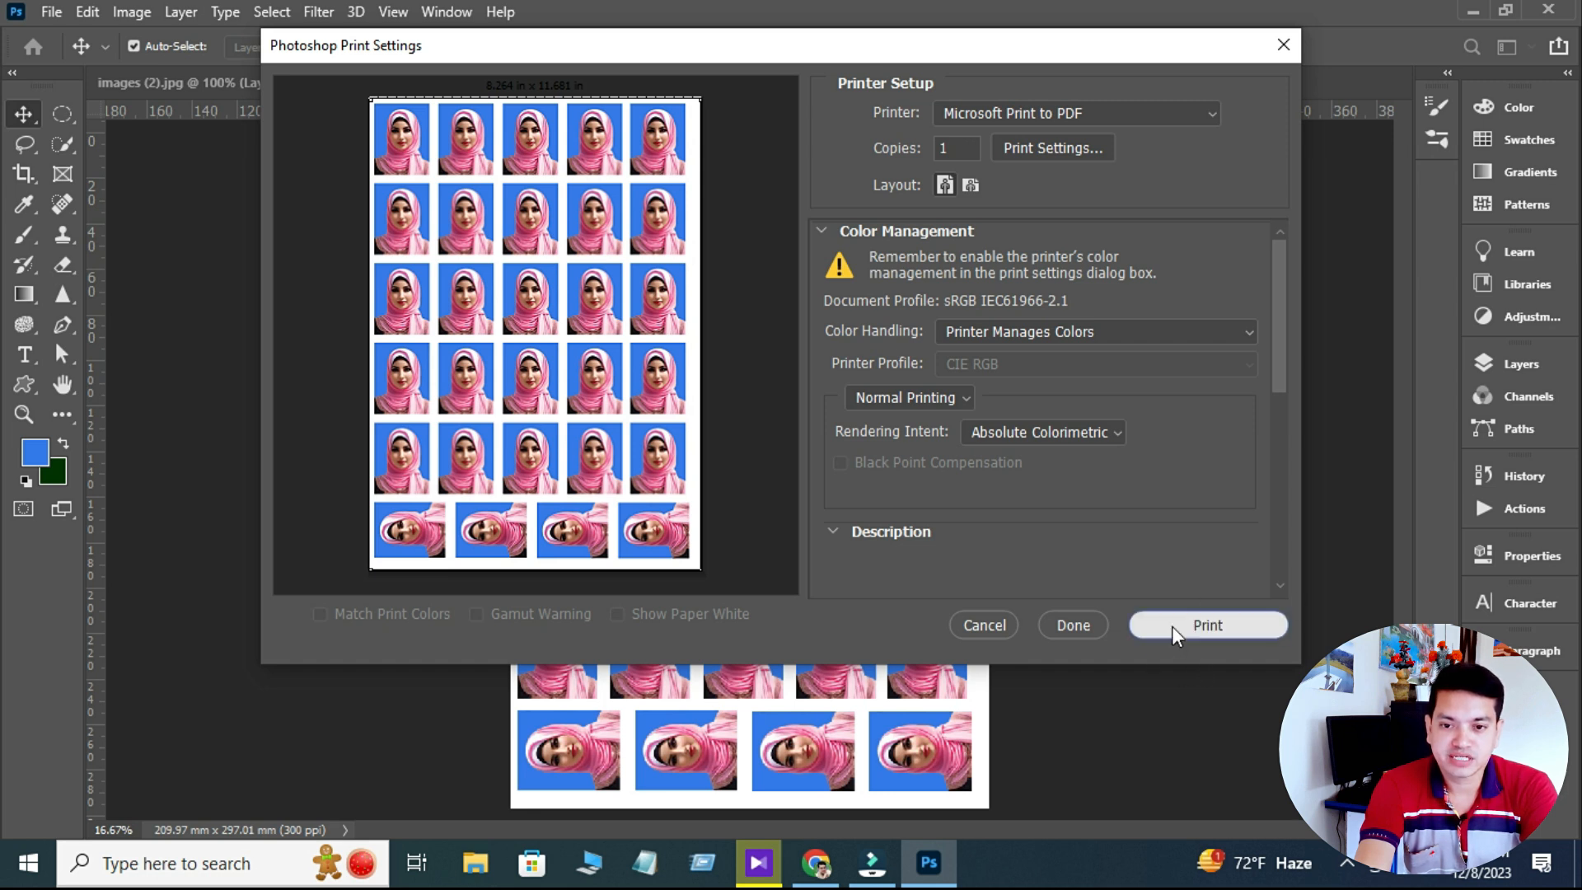